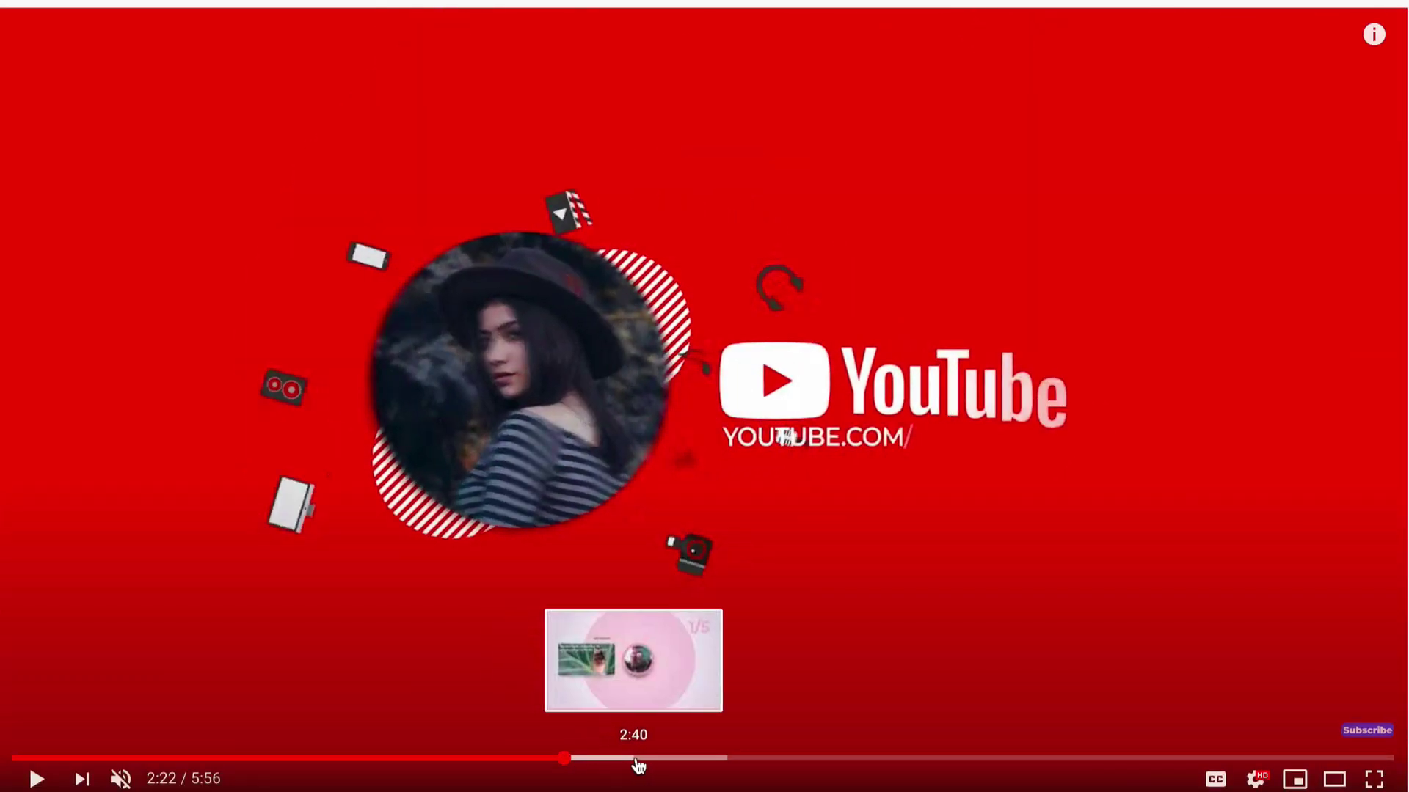
Rewind the video to the pink 'Stay in touch' end-screen at 2:52 and resume playback.
{"action": "left_click", "coordinate": [700, 768]}
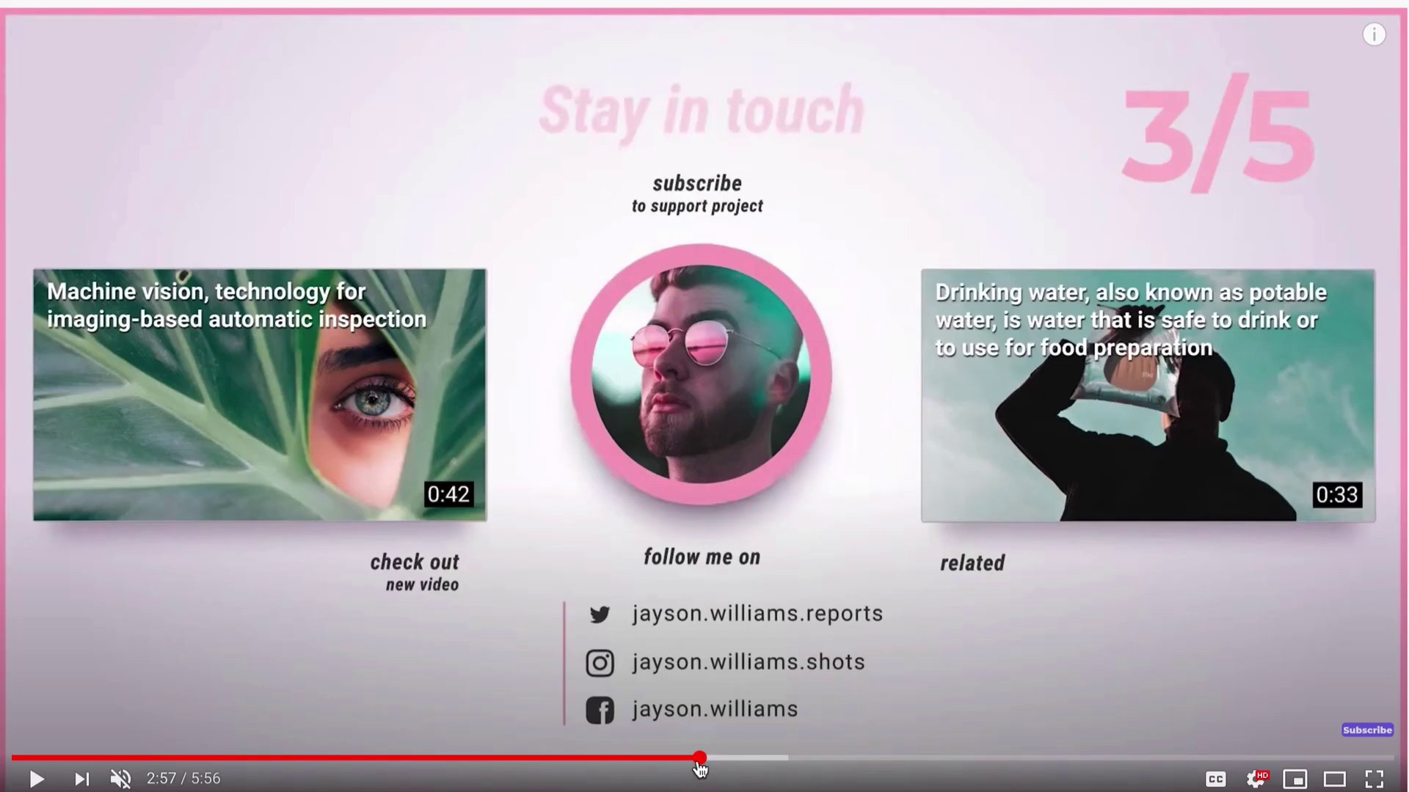
{"action": "left_click_drag", "start_coordinate": [700, 767], "coordinate": [681, 760]}
{"action": "key", "text": "space"}
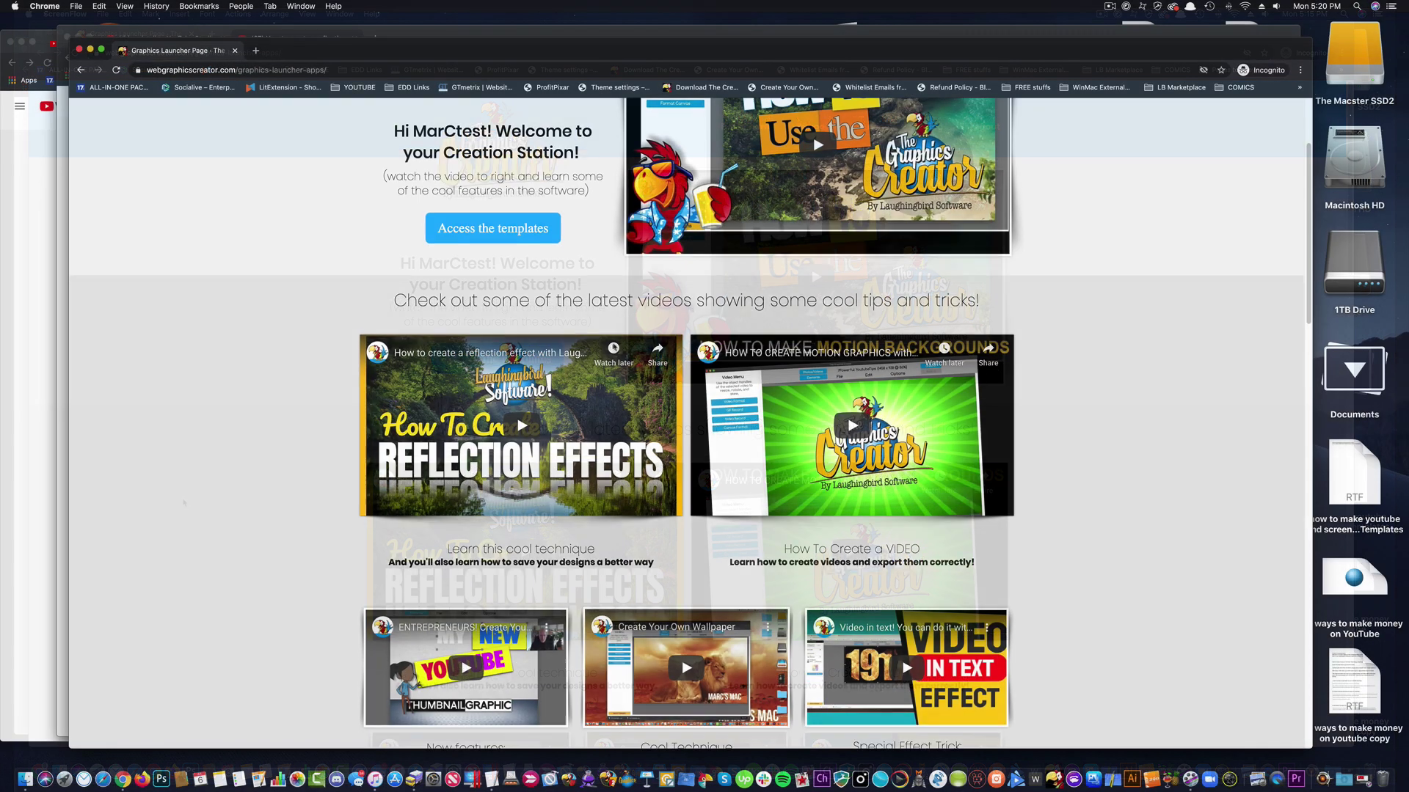
Scroll the launcher page down to the Start creating! cards like The Greatest Show and Blog Graphics.
{"action": "scroll", "coordinate": [615, 349], "scroll_direction": "down", "scroll_amount": 5}
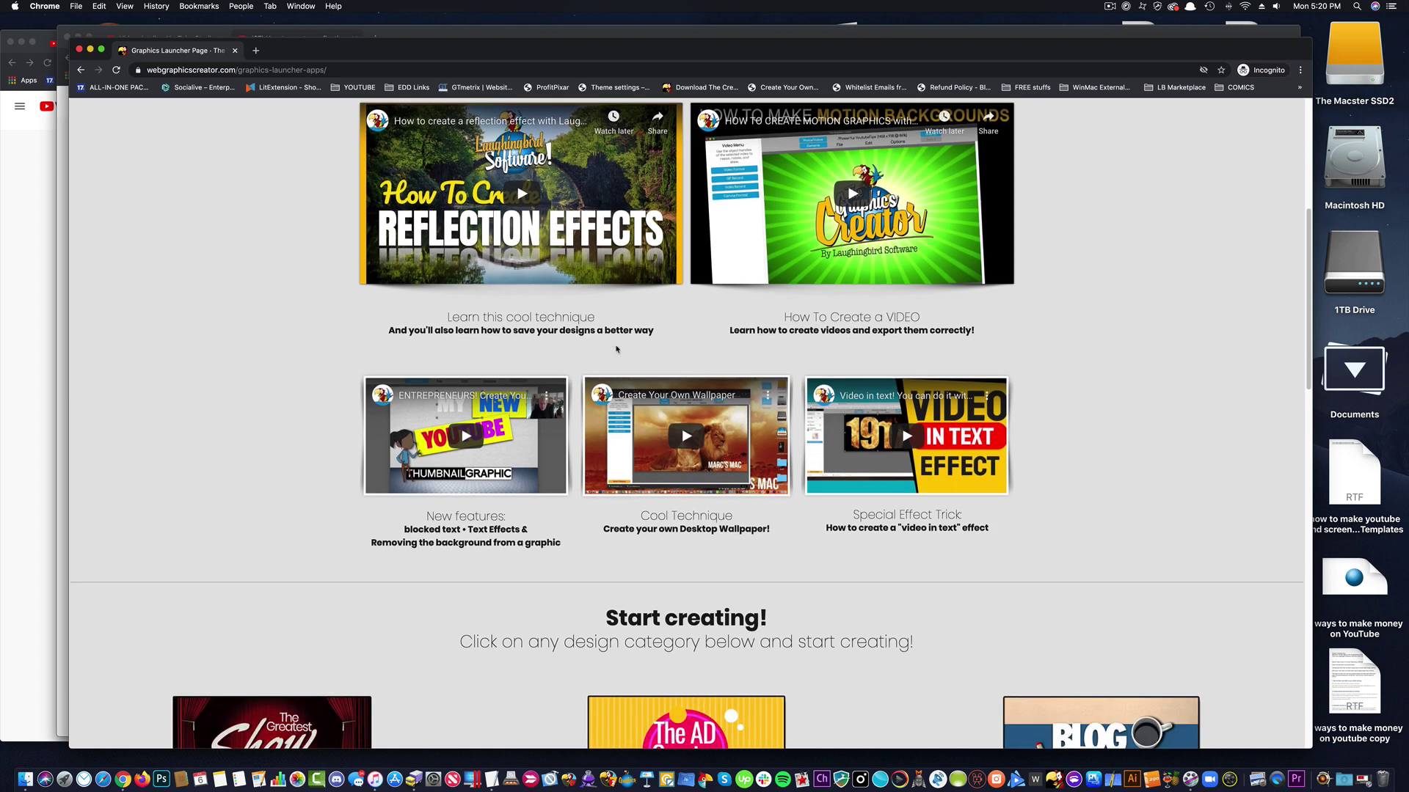
{"action": "scroll", "coordinate": [616, 350], "scroll_direction": "down", "scroll_amount": 5}
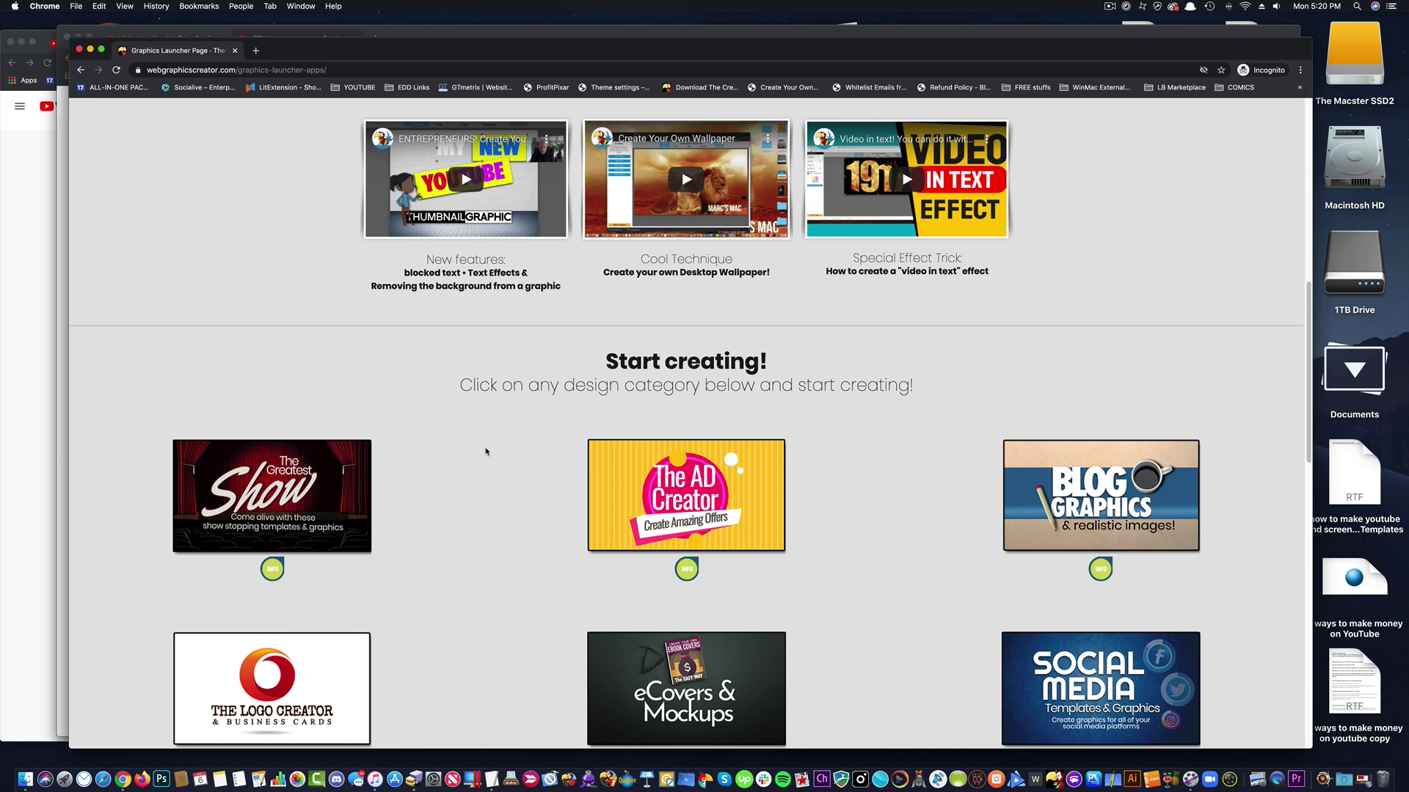
{"action": "scroll", "coordinate": [482, 449], "scroll_direction": "down", "scroll_amount": 3}
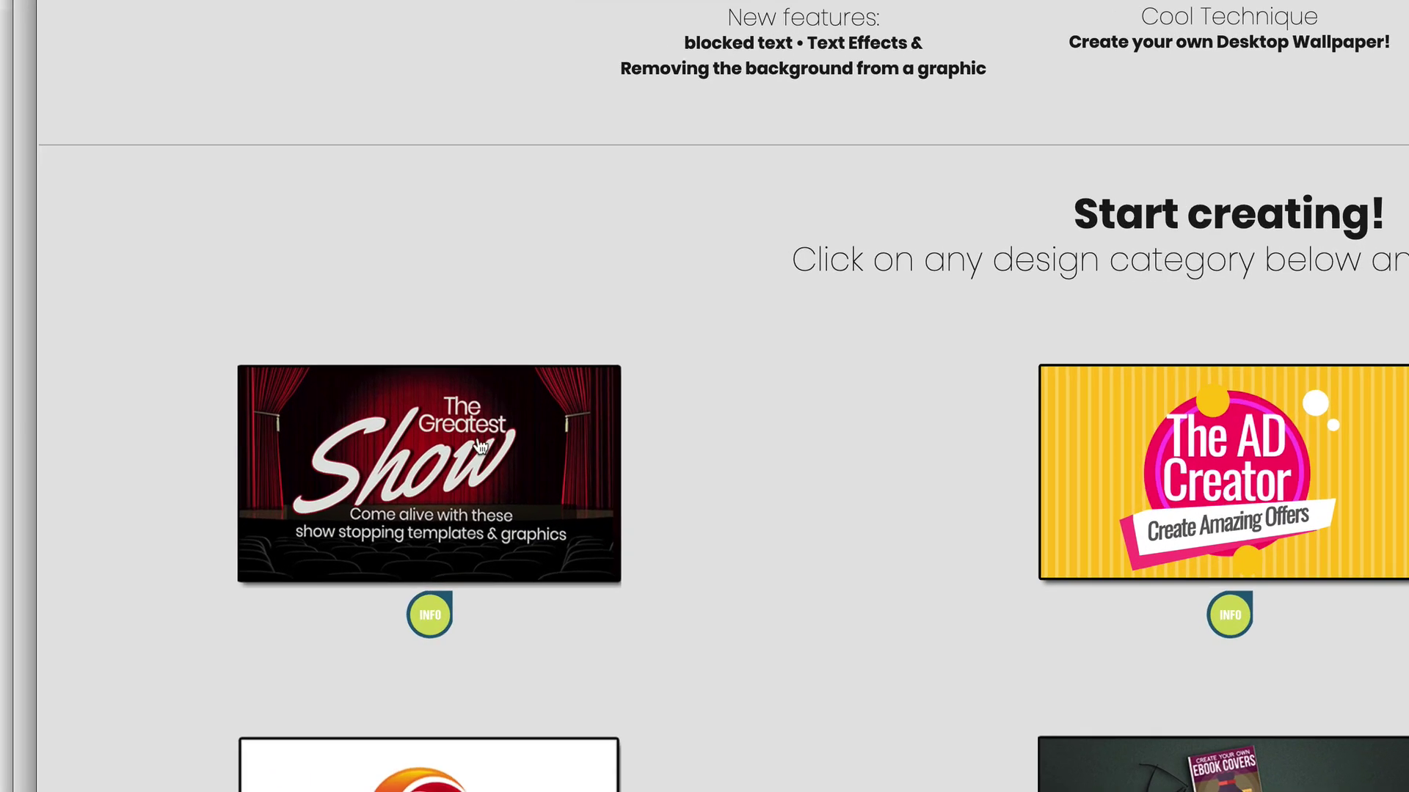
Enter The Greatest Show category and scroll its templates to the heart marquee 'TITLE TEXT' design.
{"action": "left_click", "coordinate": [479, 445]}
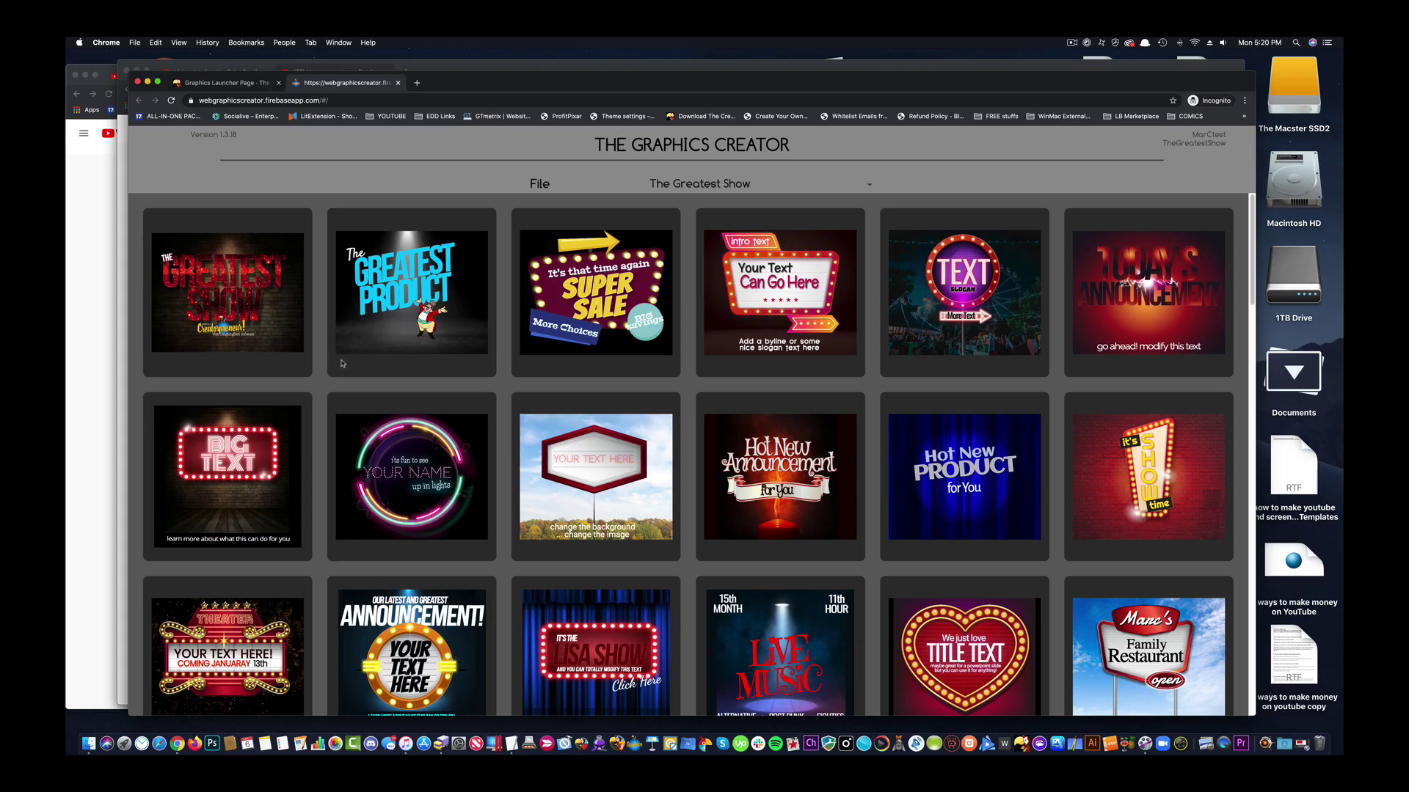
{"action": "scroll", "coordinate": [341, 363], "scroll_direction": "down", "scroll_amount": 5}
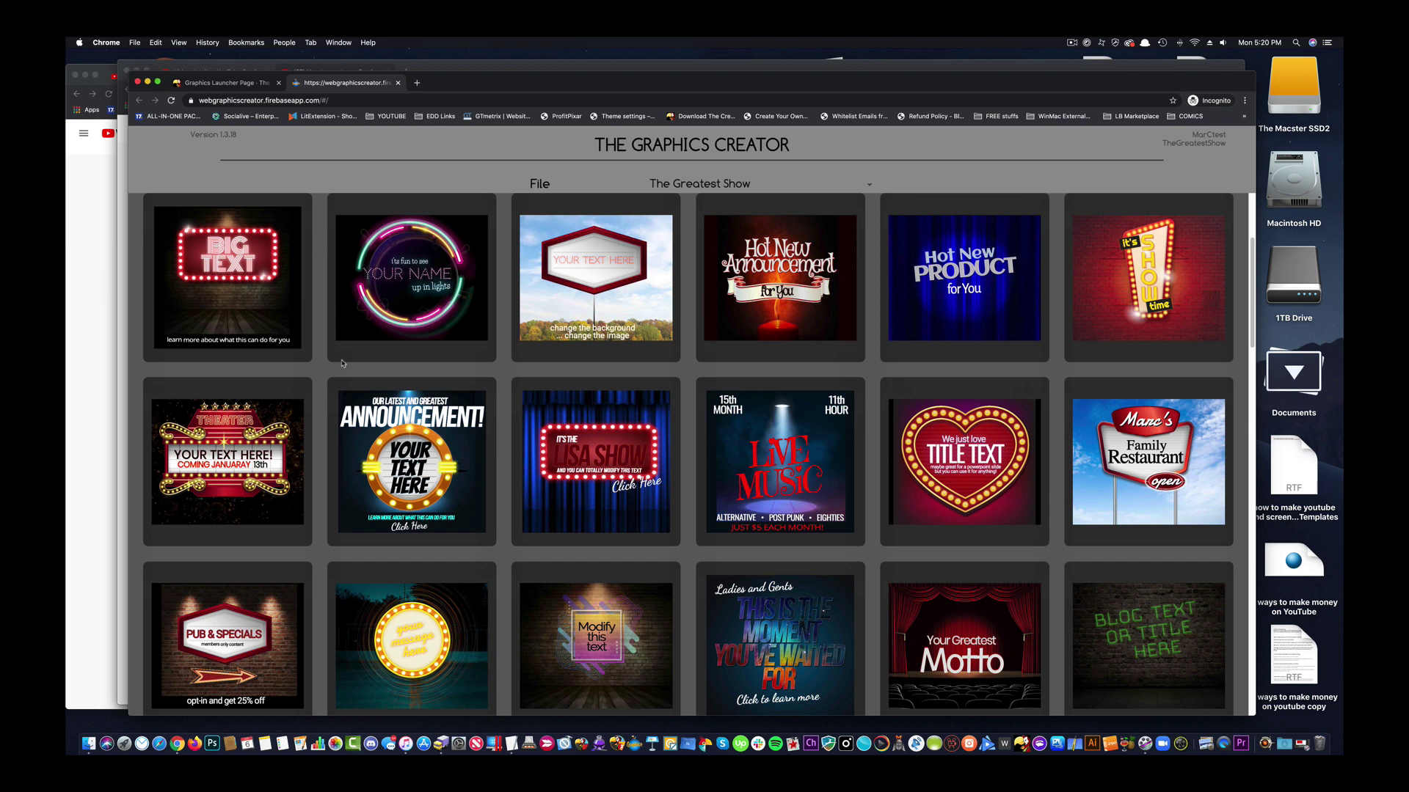
{"action": "scroll", "coordinate": [342, 363], "scroll_direction": "down", "scroll_amount": 2}
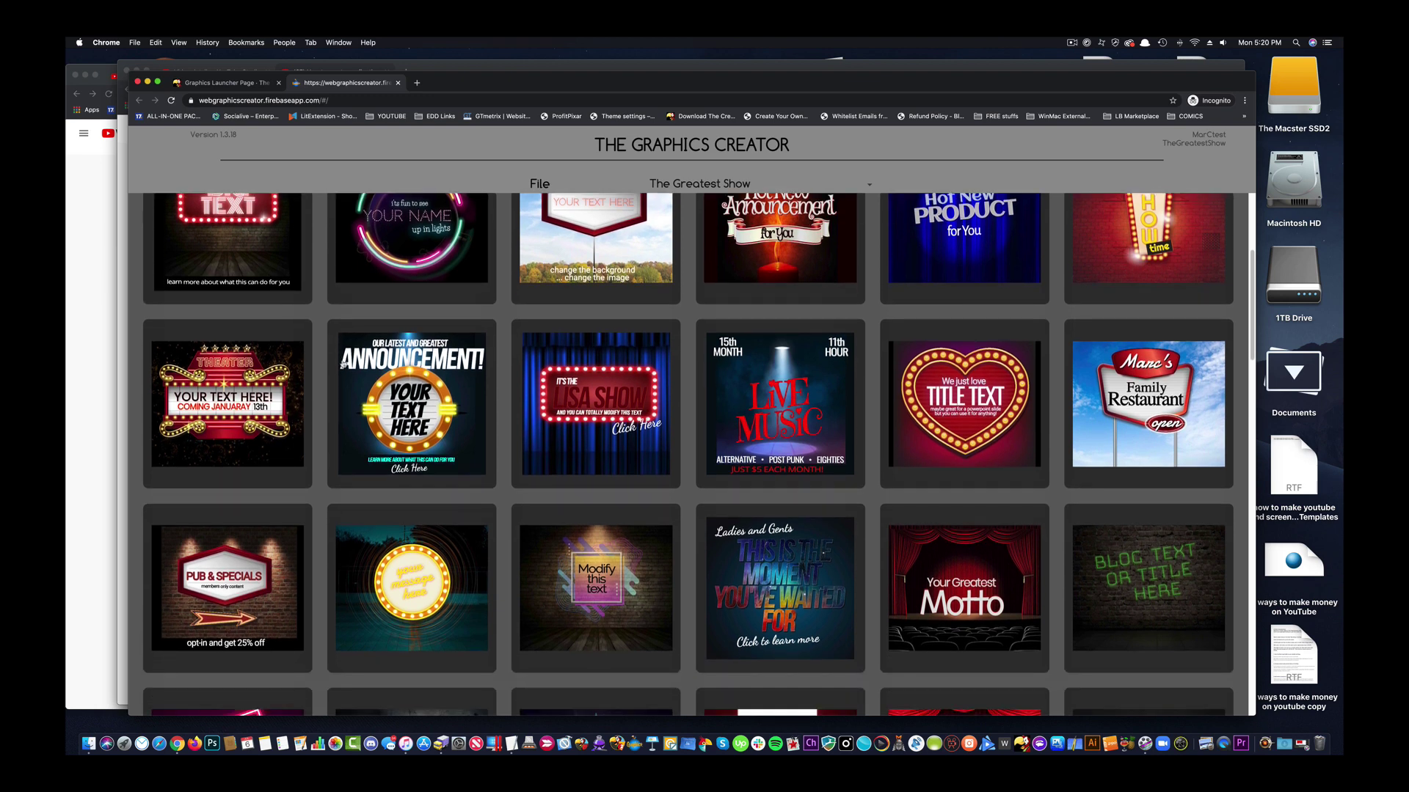
{"action": "scroll", "coordinate": [342, 363], "scroll_direction": "down", "scroll_amount": 3}
{"action": "scroll", "coordinate": [343, 363], "scroll_direction": "down", "scroll_amount": 8}
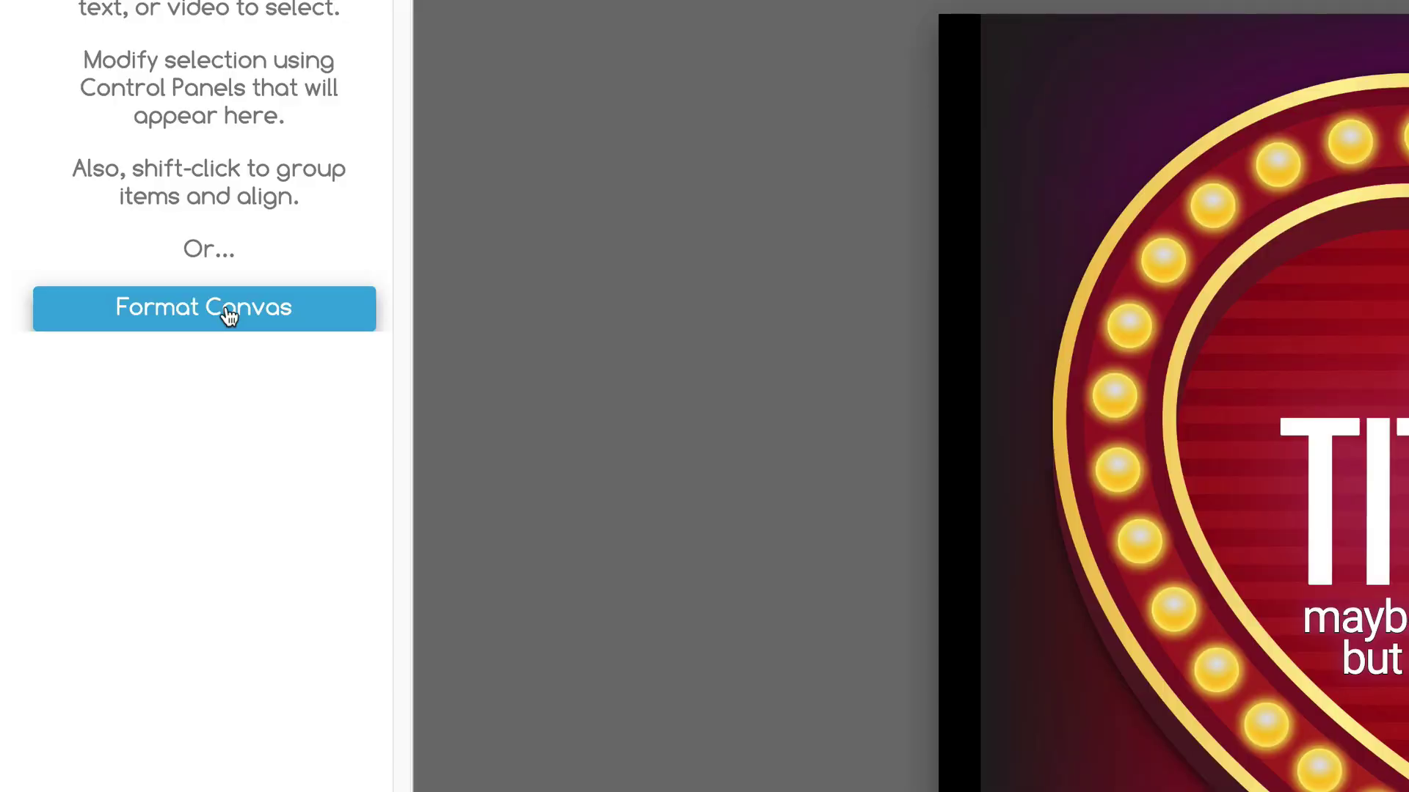
Change the heart design's canvas width to 1280 and height to 760.
{"action": "left_click", "coordinate": [229, 316]}
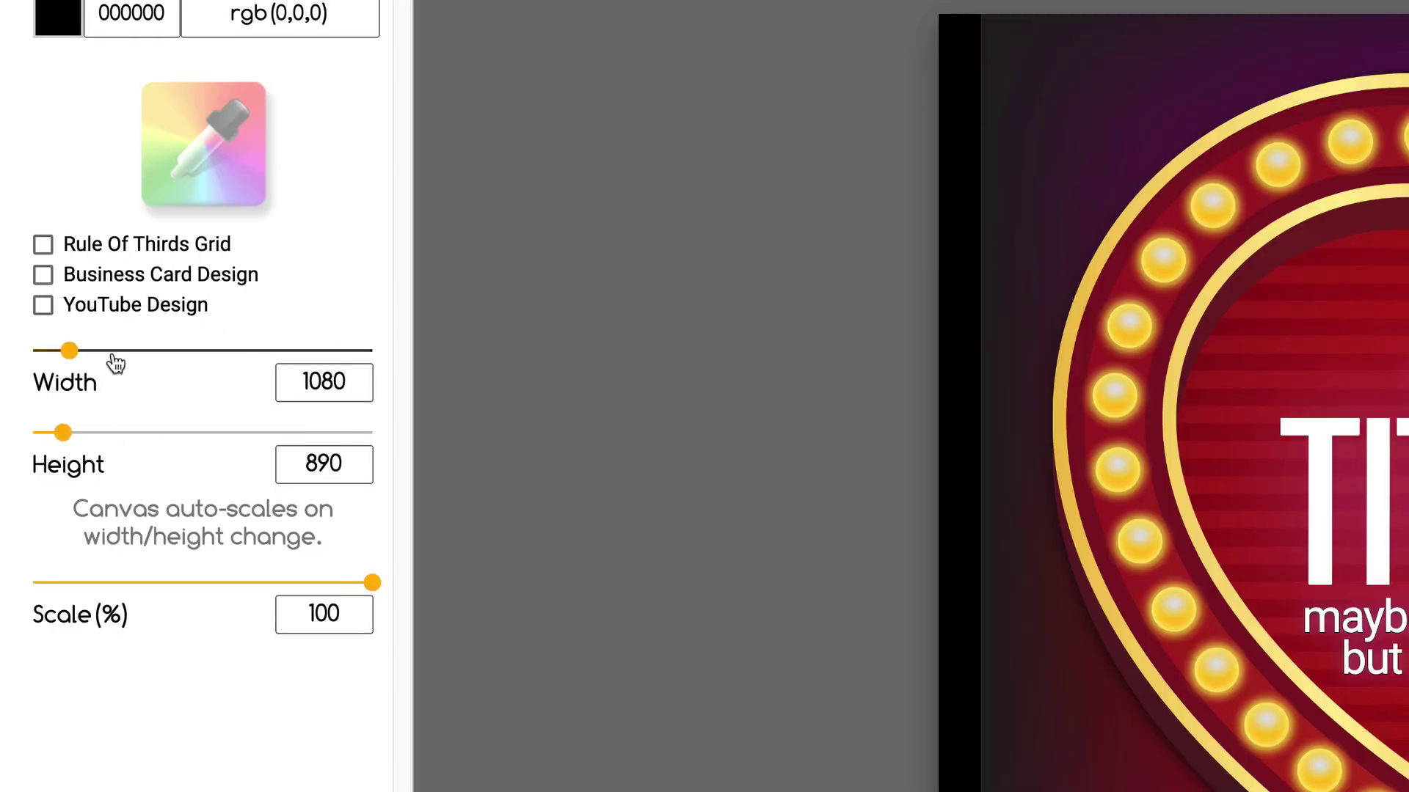
{"action": "left_click", "coordinate": [314, 382]}
{"action": "double_click", "coordinate": [320, 389]}
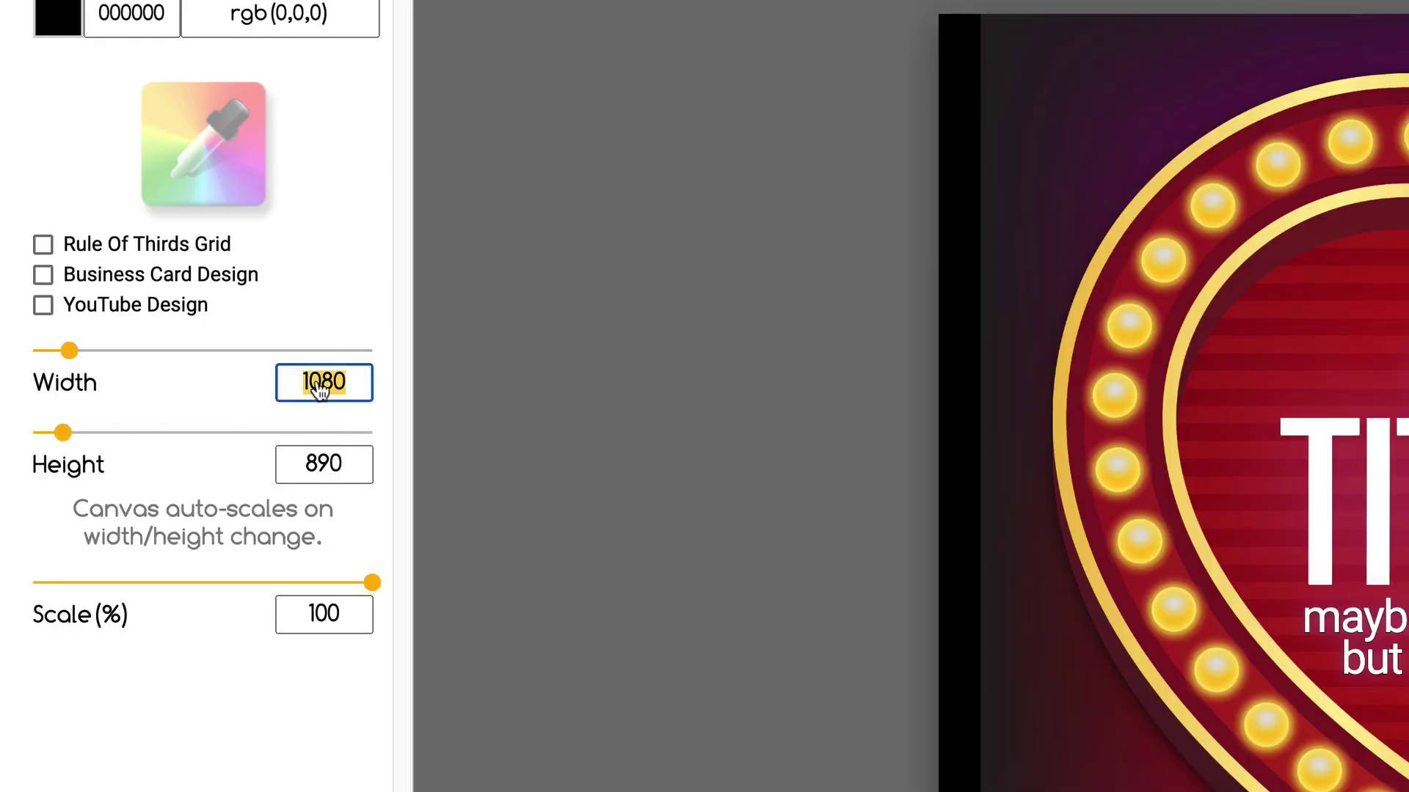
{"action": "type", "text": "1280"}
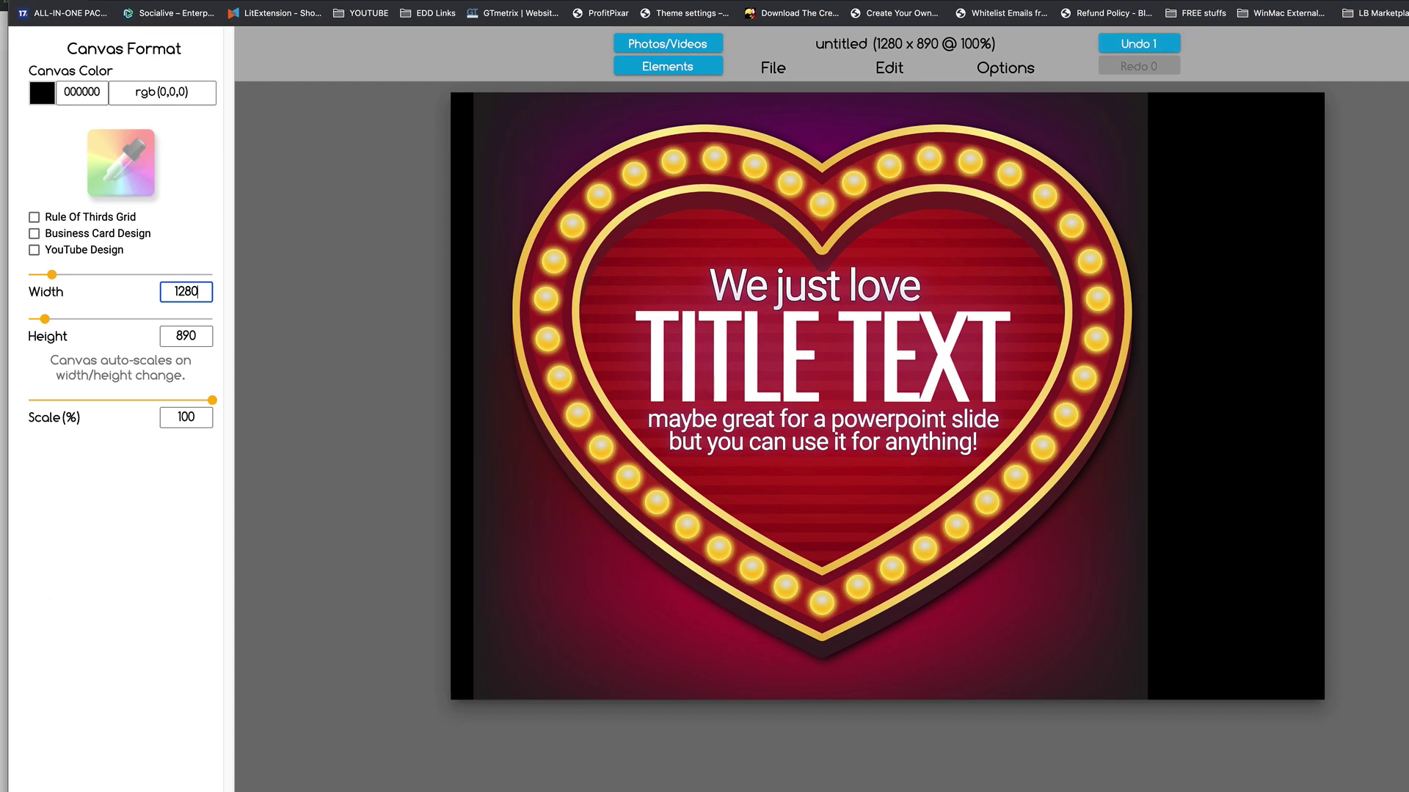
{"action": "double_click", "coordinate": [201, 337]}
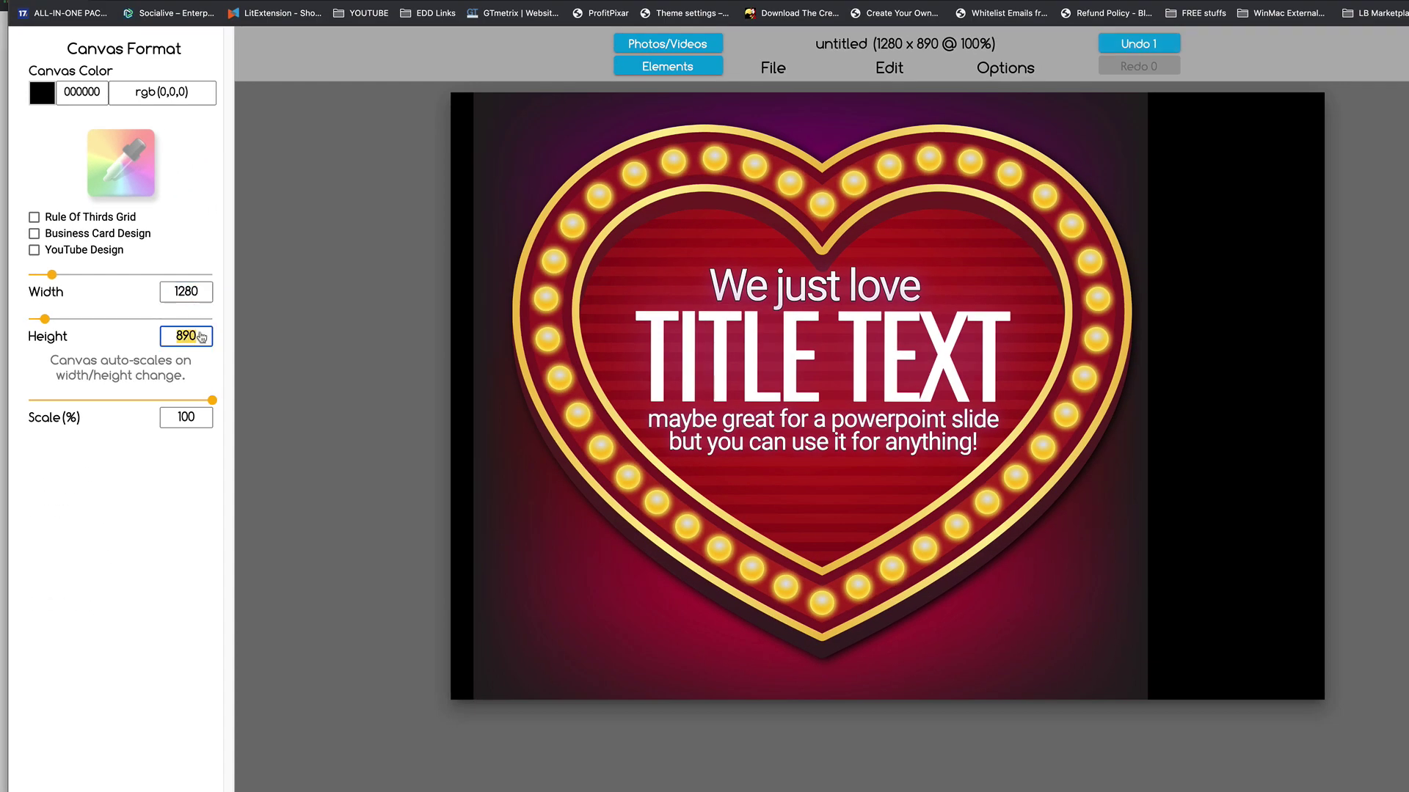
{"action": "type", "text": "760"}
{"action": "key", "text": "Return"}
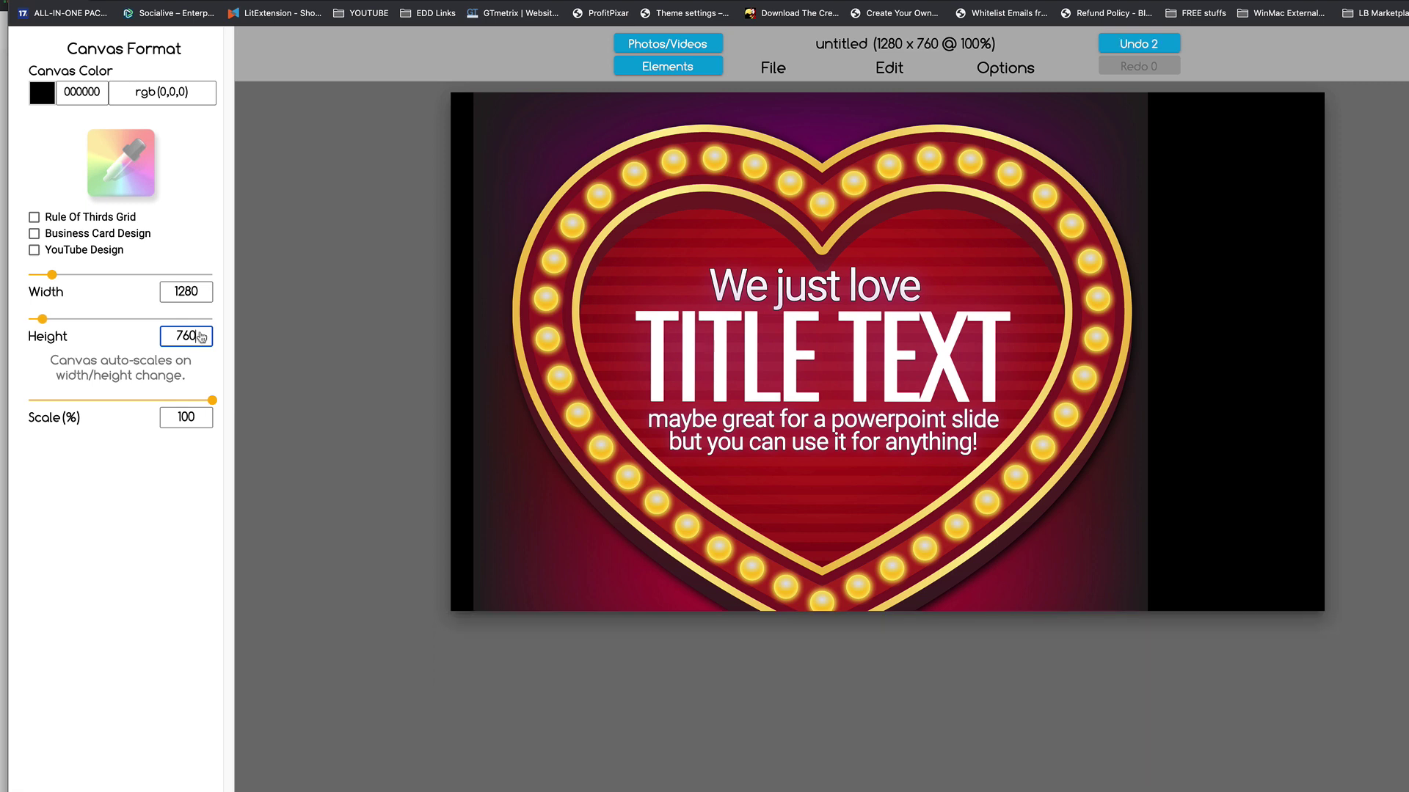
Stretch the heart background across the canvas and shrink the heart element toward the lower left.
{"action": "left_click", "coordinate": [1106, 129]}
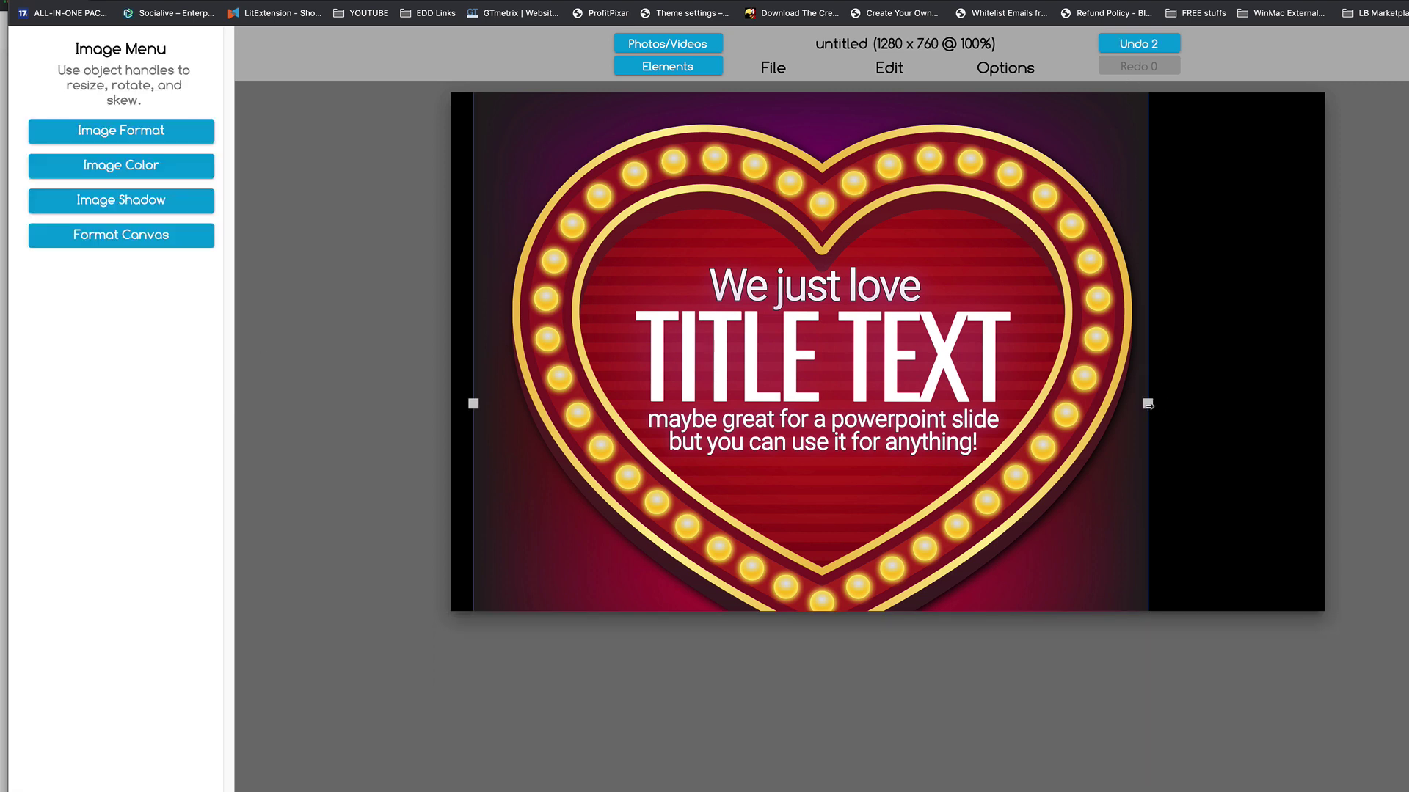
{"action": "left_click_drag", "start_coordinate": [1148, 404], "coordinate": [1341, 399]}
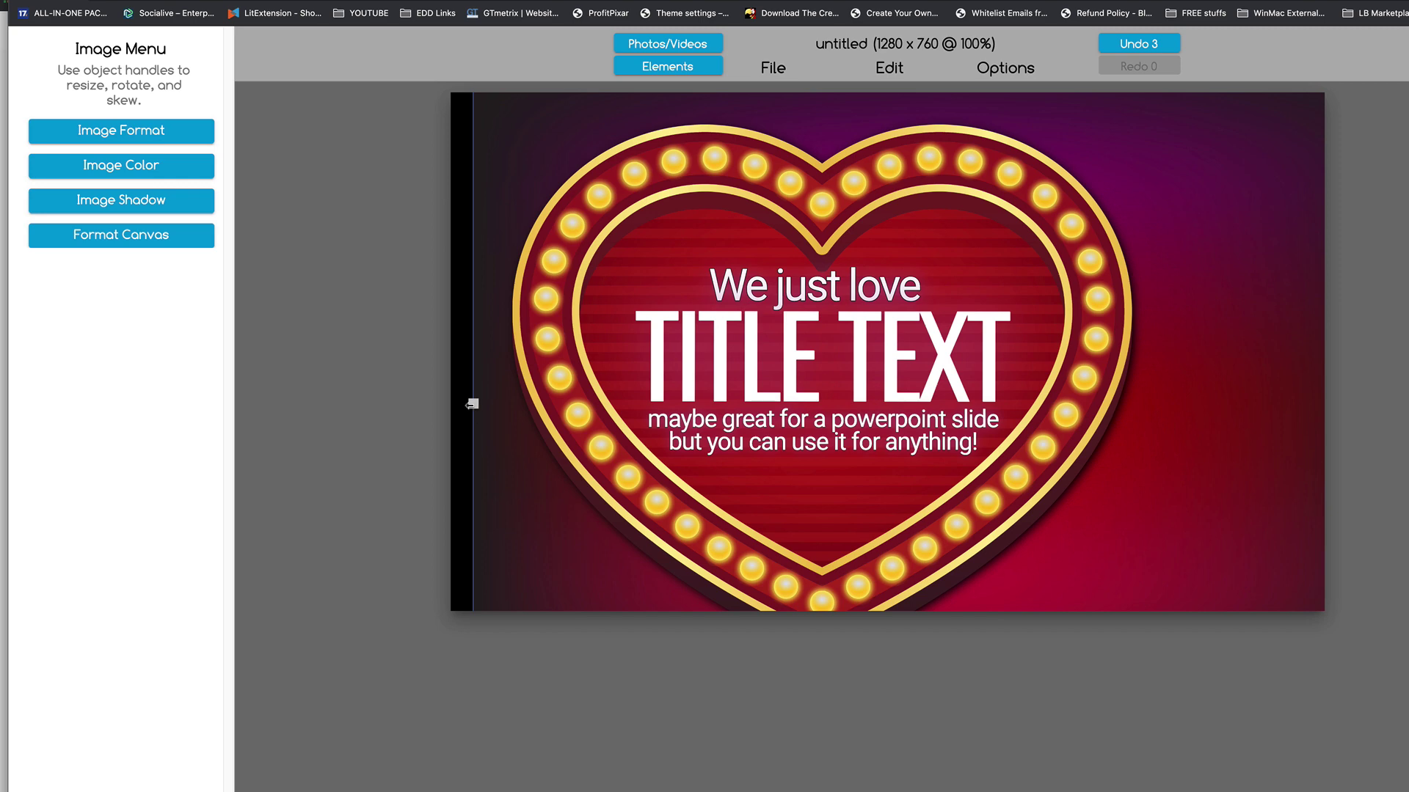
{"action": "left_click_drag", "start_coordinate": [472, 404], "coordinate": [388, 392]}
{"action": "left_click", "coordinate": [999, 524]}
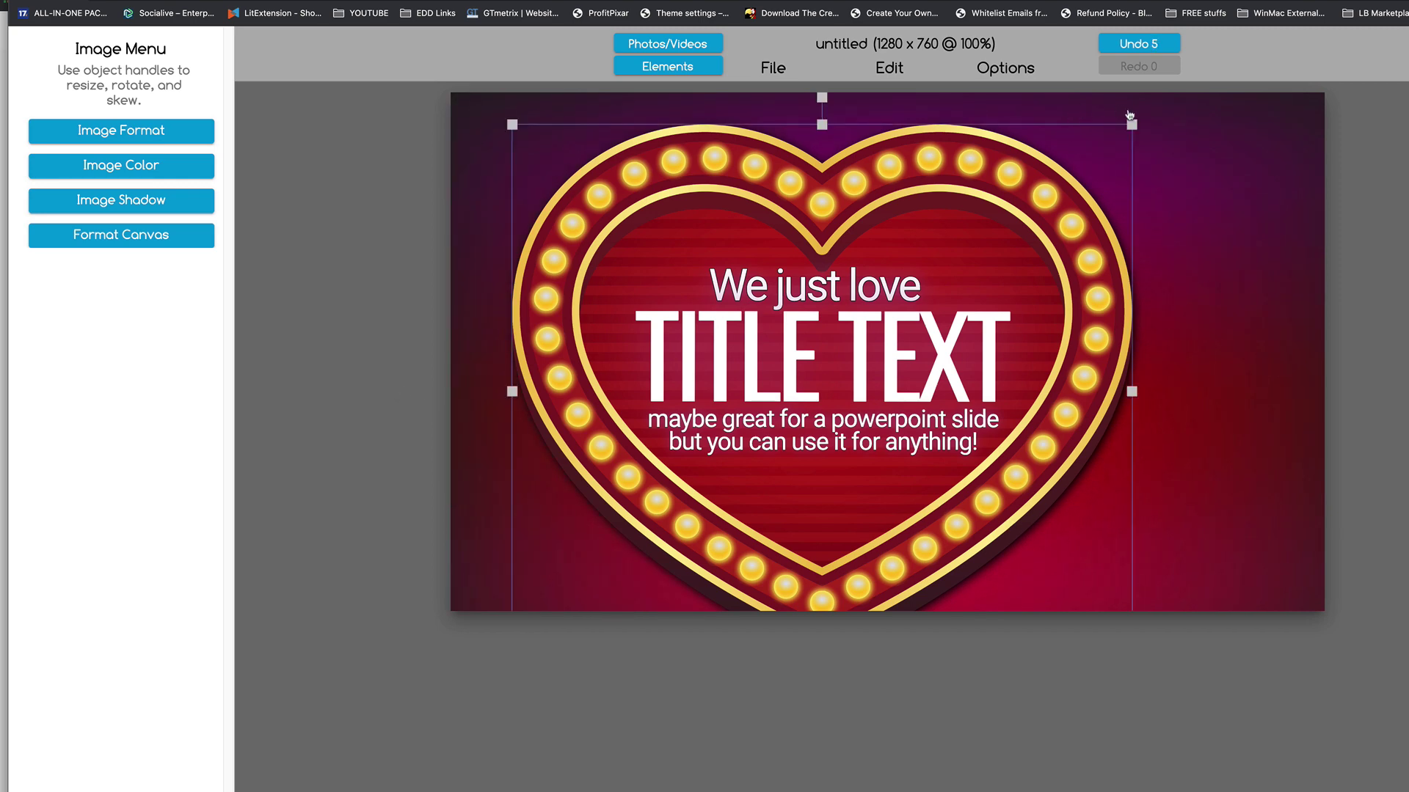
{"action": "left_click_drag", "start_coordinate": [1131, 124], "coordinate": [654, 419]}
{"action": "left_click_drag", "start_coordinate": [674, 563], "coordinate": [669, 506]}
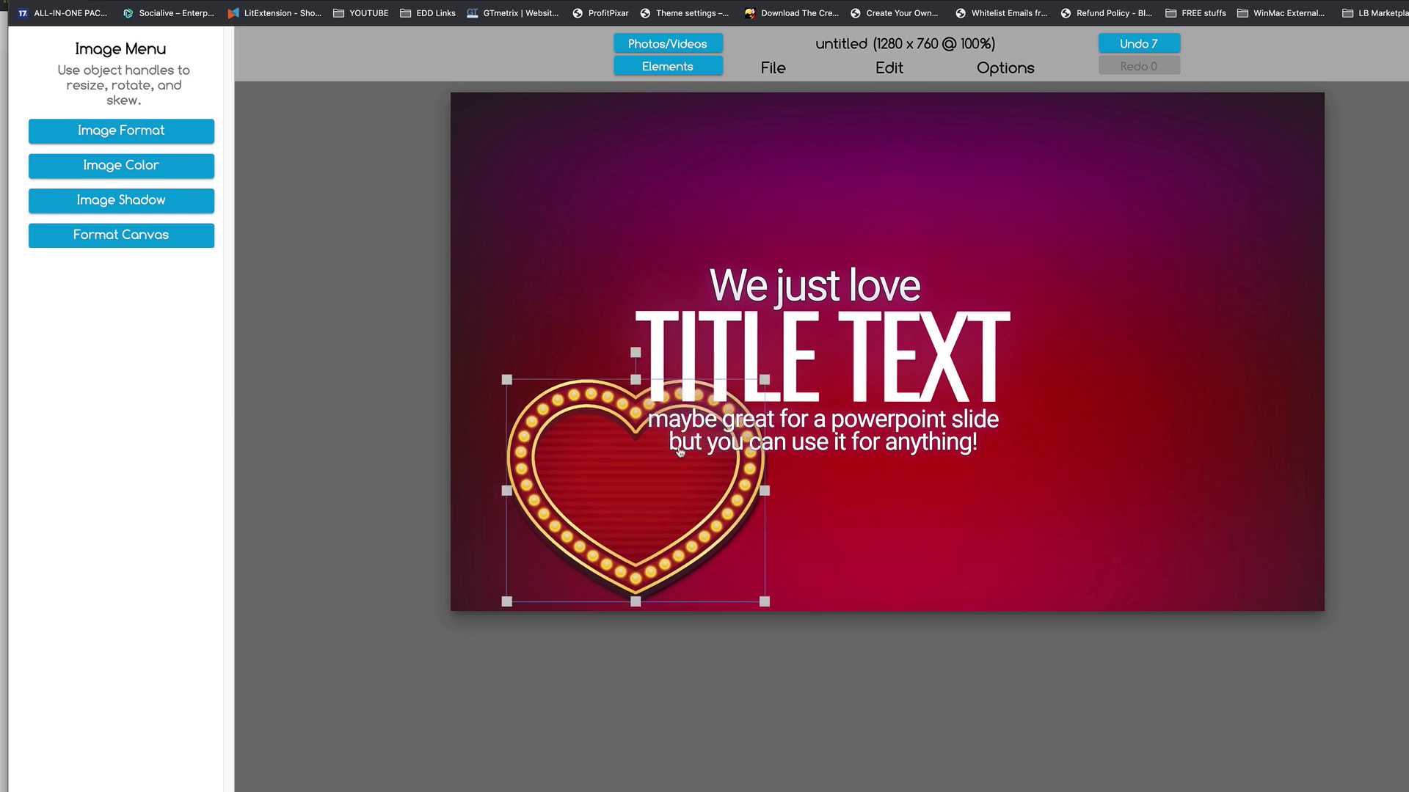
Retype TITLE TEXT as two centred lines 'Thanks for / Watching' with 0.78 line spacing over the heart.
{"action": "left_click_drag", "start_coordinate": [717, 363], "coordinate": [577, 506]}
{"action": "double_click", "coordinate": [578, 507]}
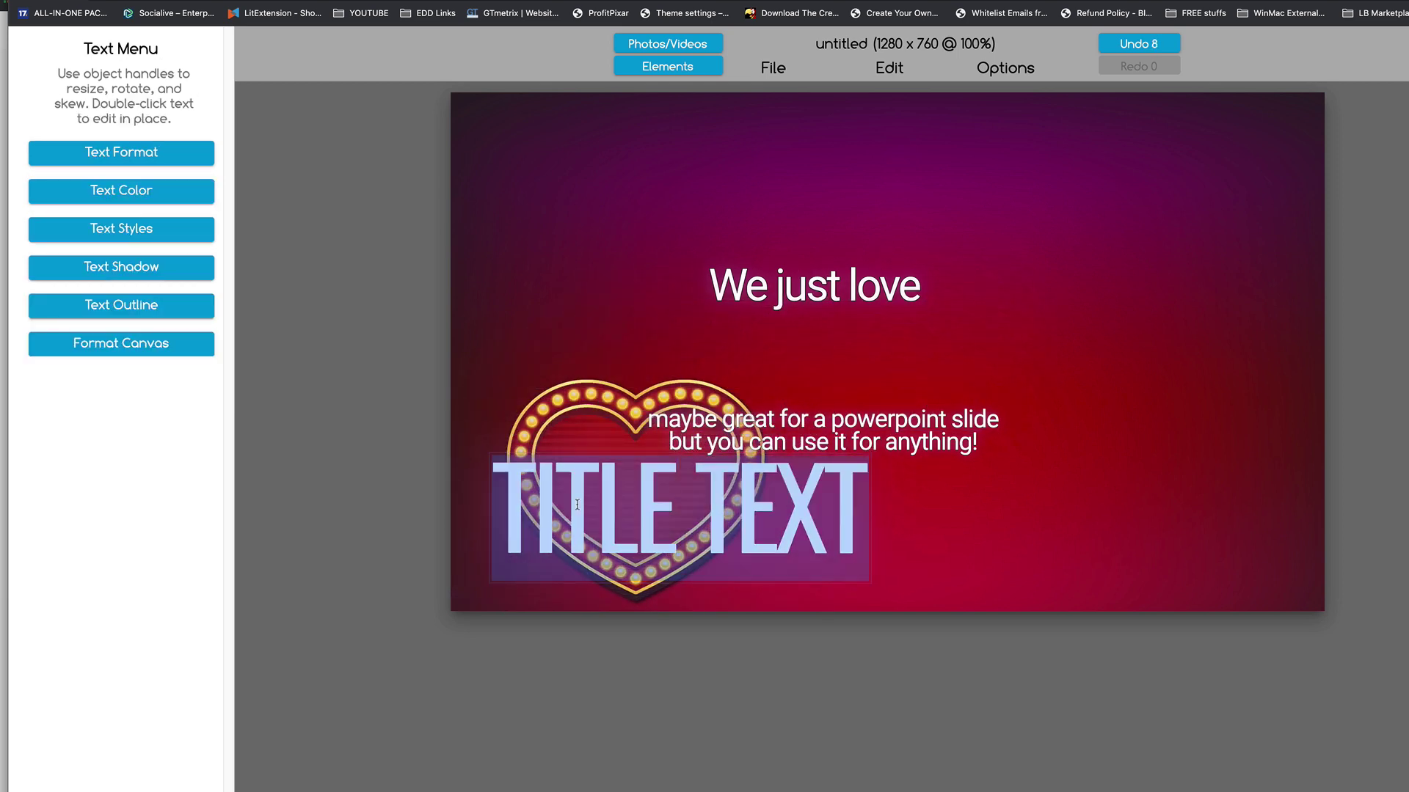
{"action": "type", "text": "Thanks for"}
{"action": "key", "text": "Return"}
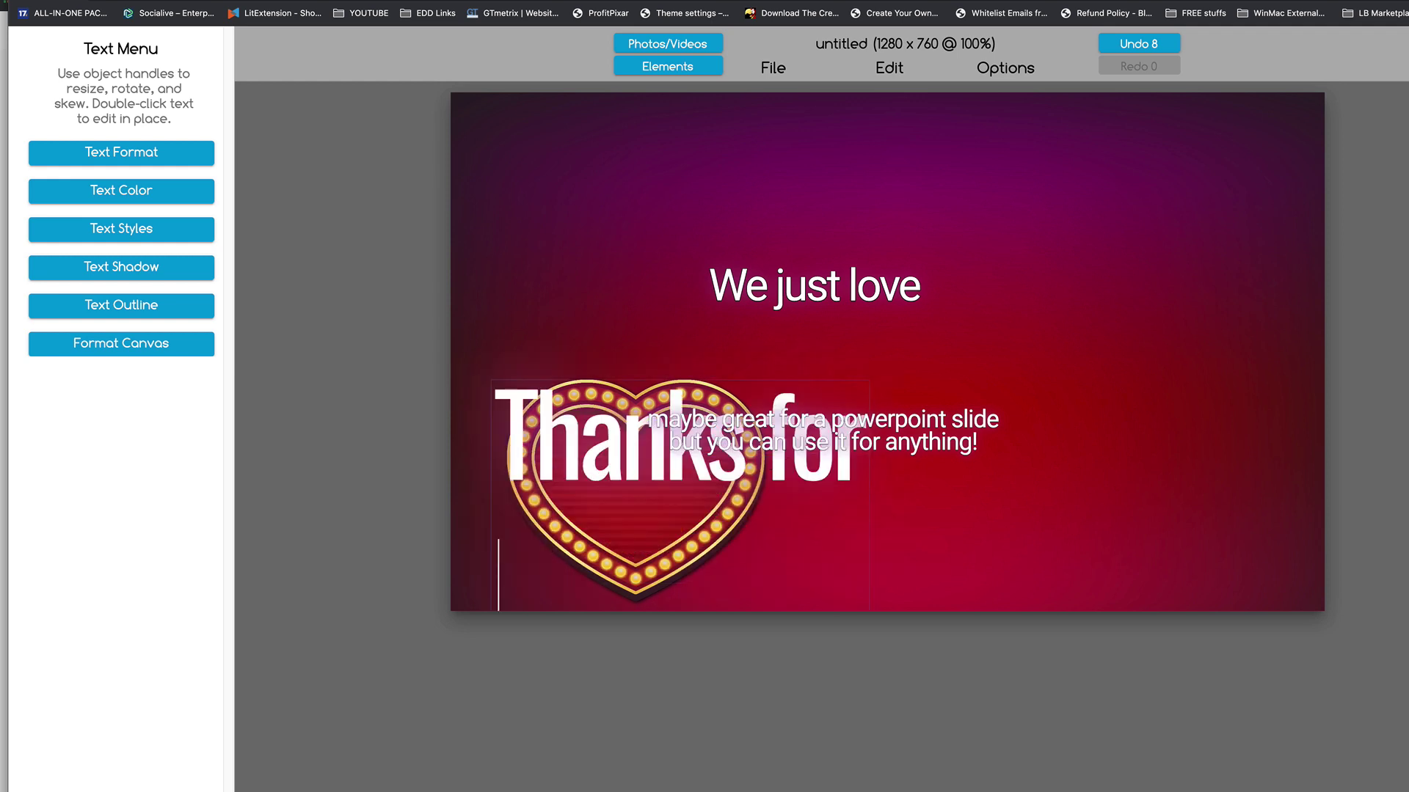
{"action": "type", "text": "Watching"}
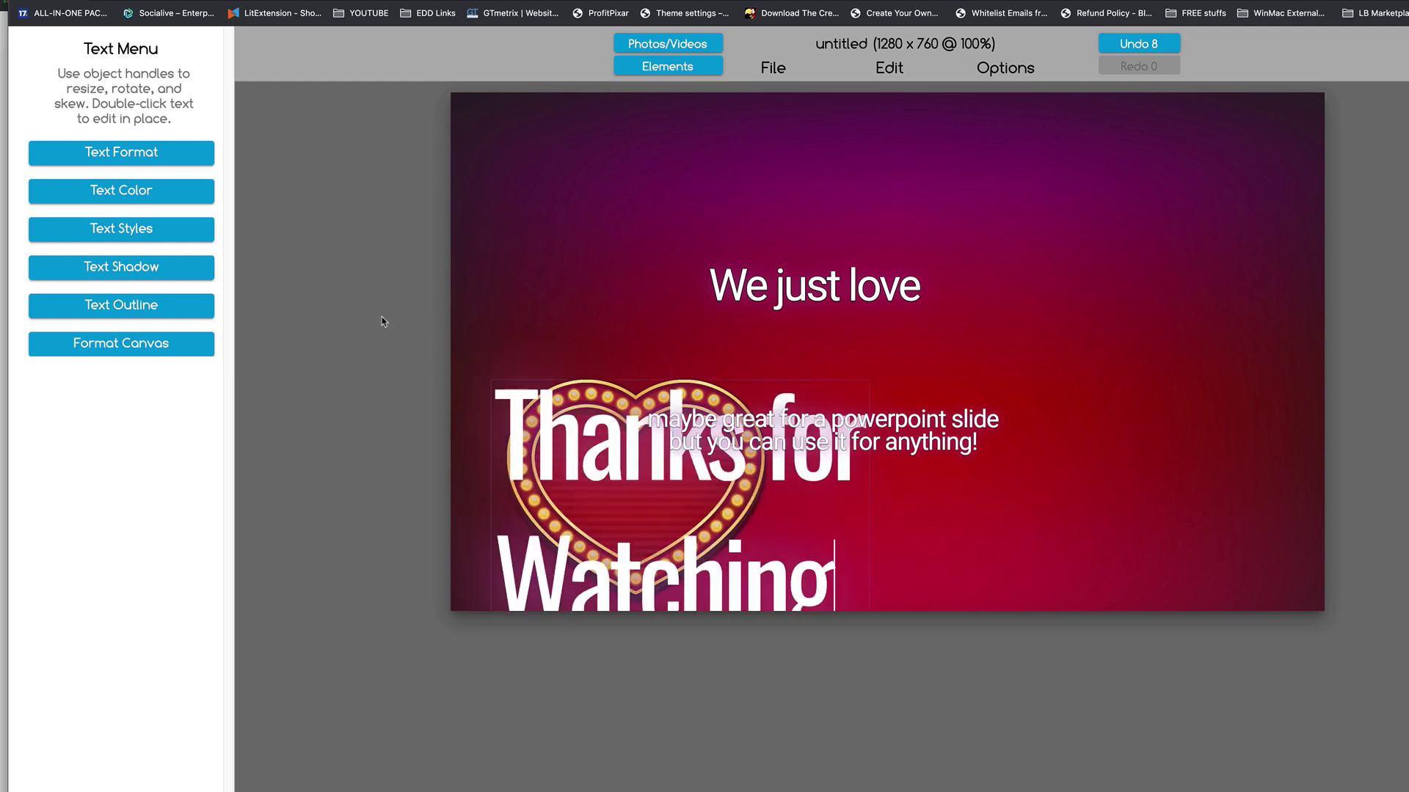
{"action": "left_click", "coordinate": [93, 153]}
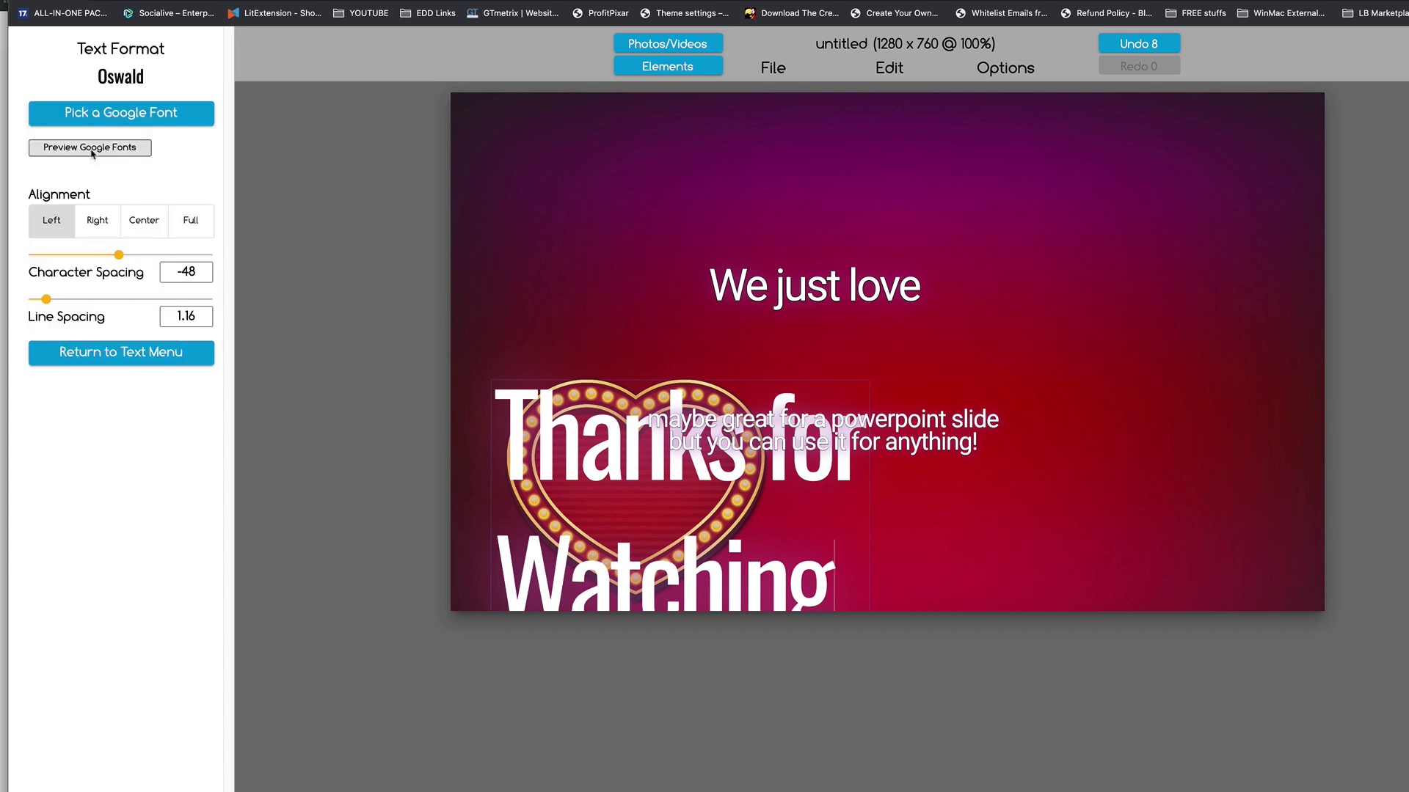
{"action": "left_click", "coordinate": [146, 228]}
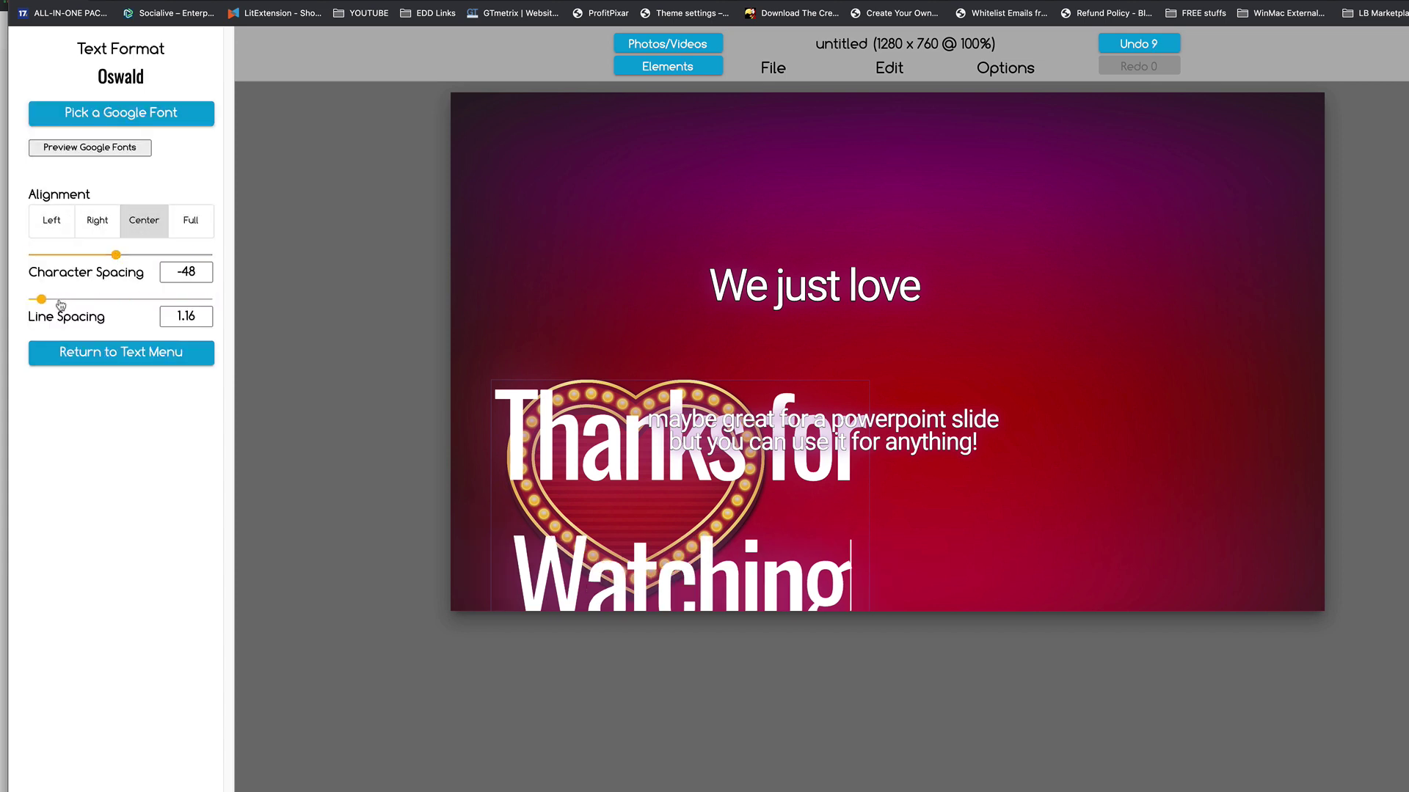
{"action": "left_click_drag", "start_coordinate": [41, 300], "coordinate": [34, 297]}
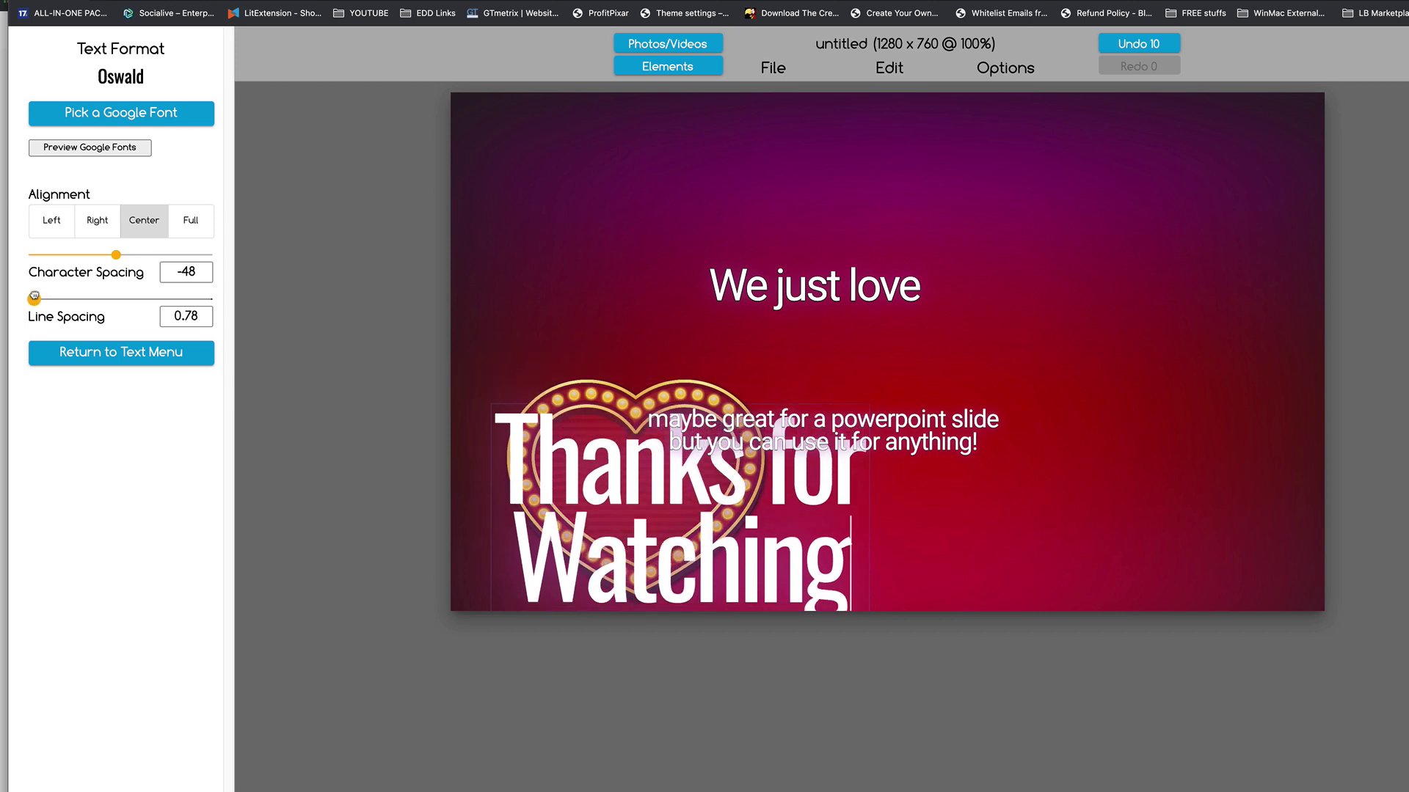
Move the subtitle to the top-right, enlarge the heart, and fit 'Thanks for Watching' inside it.
{"action": "left_click", "coordinate": [998, 474]}
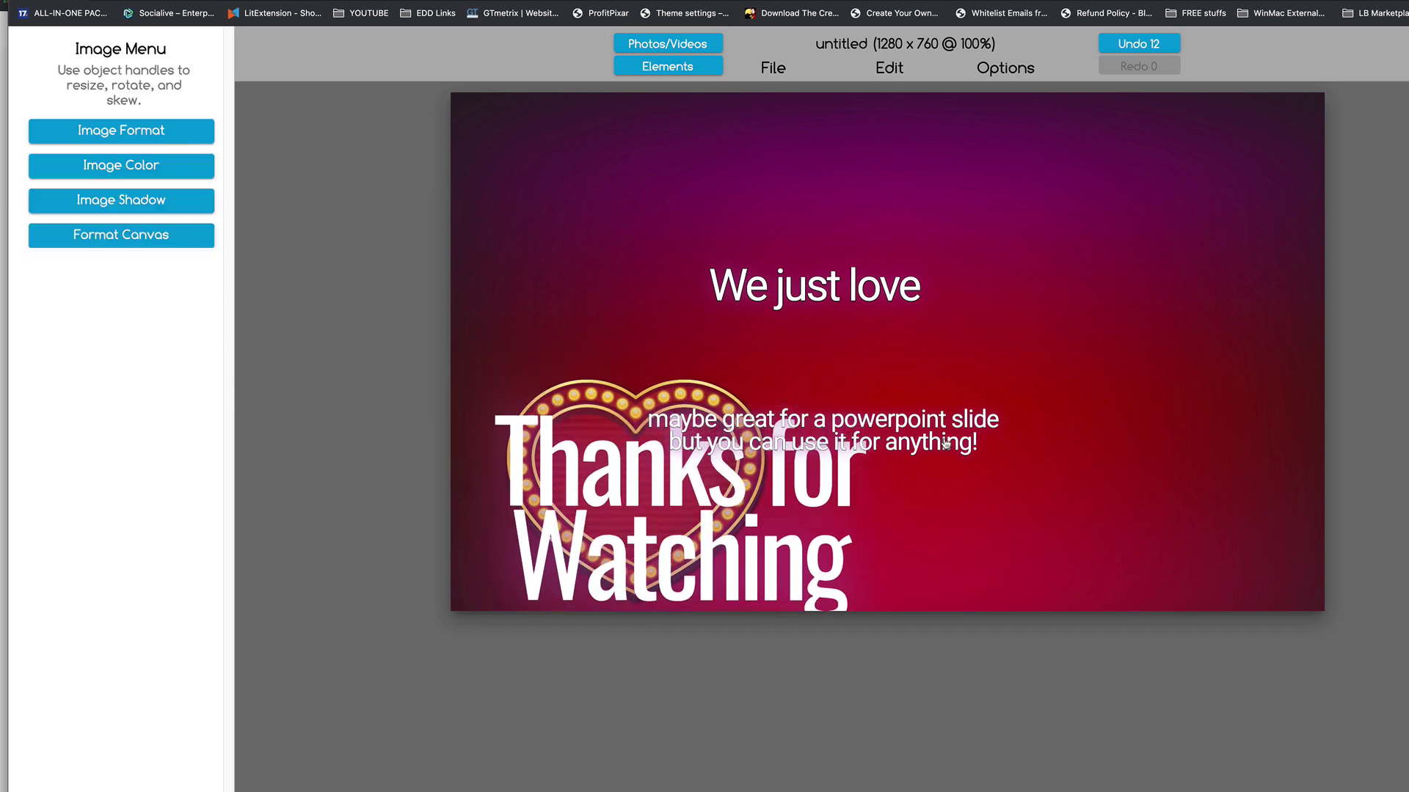
{"action": "left_click_drag", "start_coordinate": [946, 444], "coordinate": [1193, 192]}
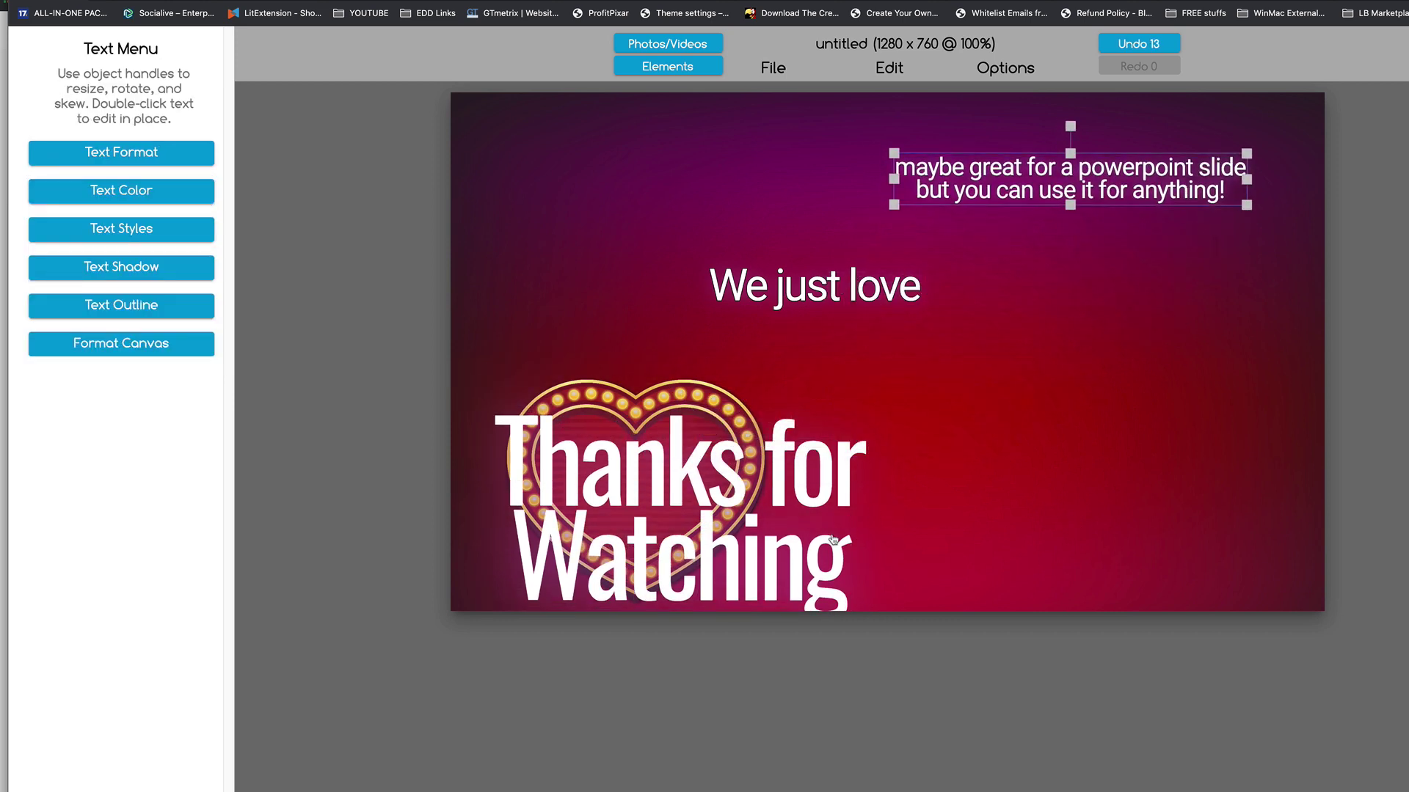
{"action": "left_click", "coordinate": [774, 493]}
{"action": "left_click_drag", "start_coordinate": [871, 406], "coordinate": [562, 495]}
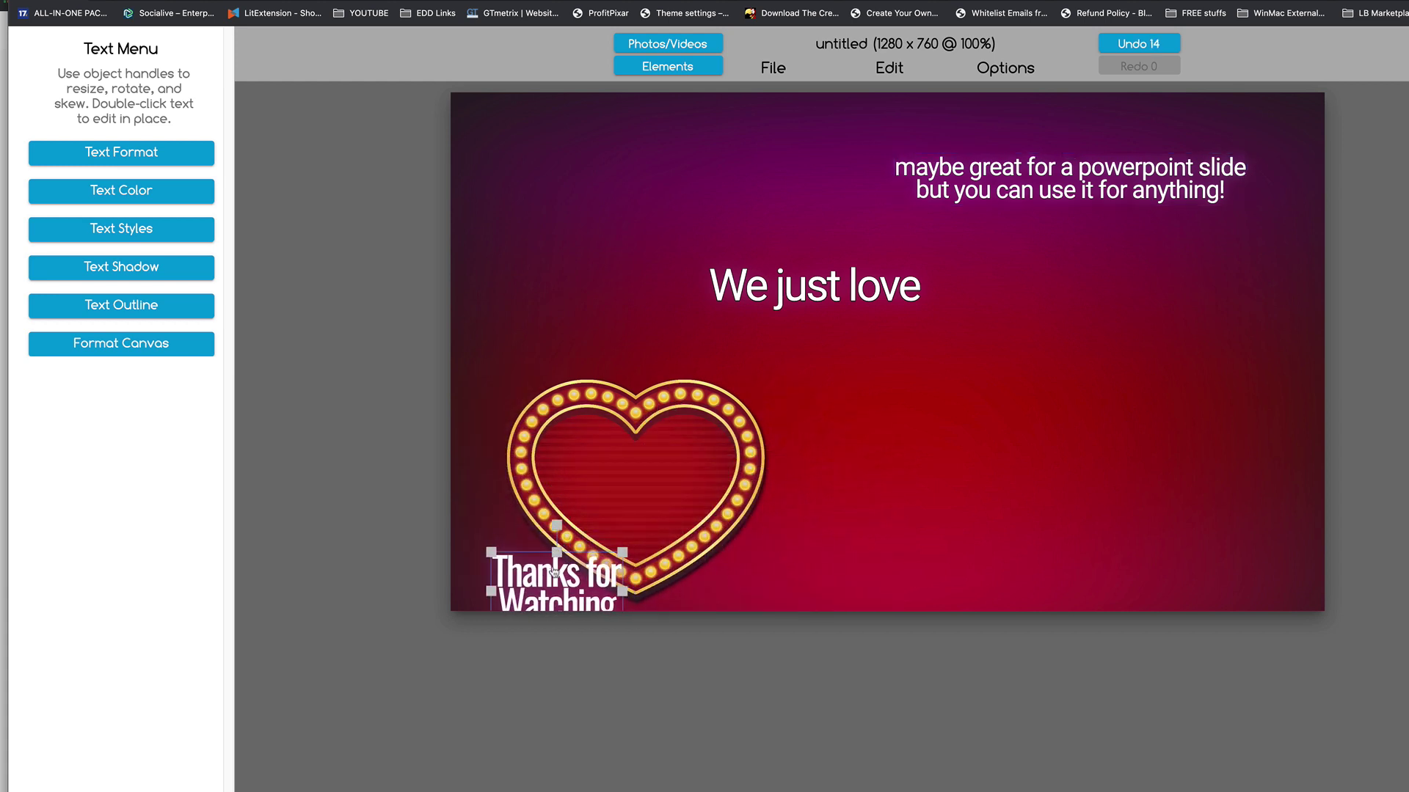
{"action": "left_click_drag", "start_coordinate": [555, 575], "coordinate": [631, 464]}
{"action": "left_click", "coordinate": [725, 416]}
{"action": "left_click_drag", "start_coordinate": [763, 379], "coordinate": [832, 350]}
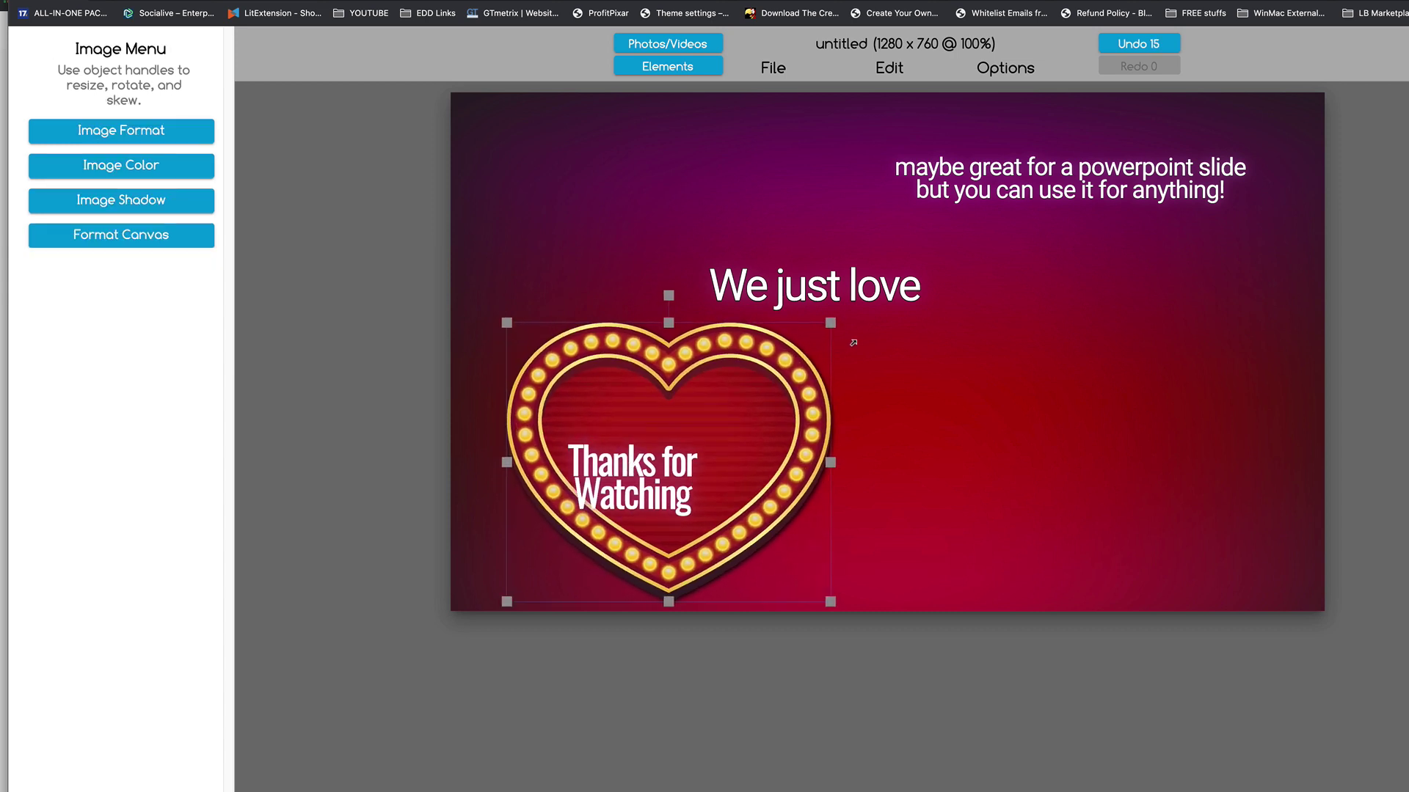
{"action": "left_click", "coordinate": [792, 403]}
{"action": "left_click_drag", "start_coordinate": [673, 473], "coordinate": [761, 508]}
Move the 'We just love' text above the heart and change it to 'Subscribe!'.
{"action": "left_click_drag", "start_coordinate": [779, 308], "coordinate": [642, 297]}
{"action": "double_click", "coordinate": [641, 297]}
{"action": "type", "text": "Subscribe~"}
{"action": "key", "text": "BackSpace"}
{"action": "type", "text": "!"}
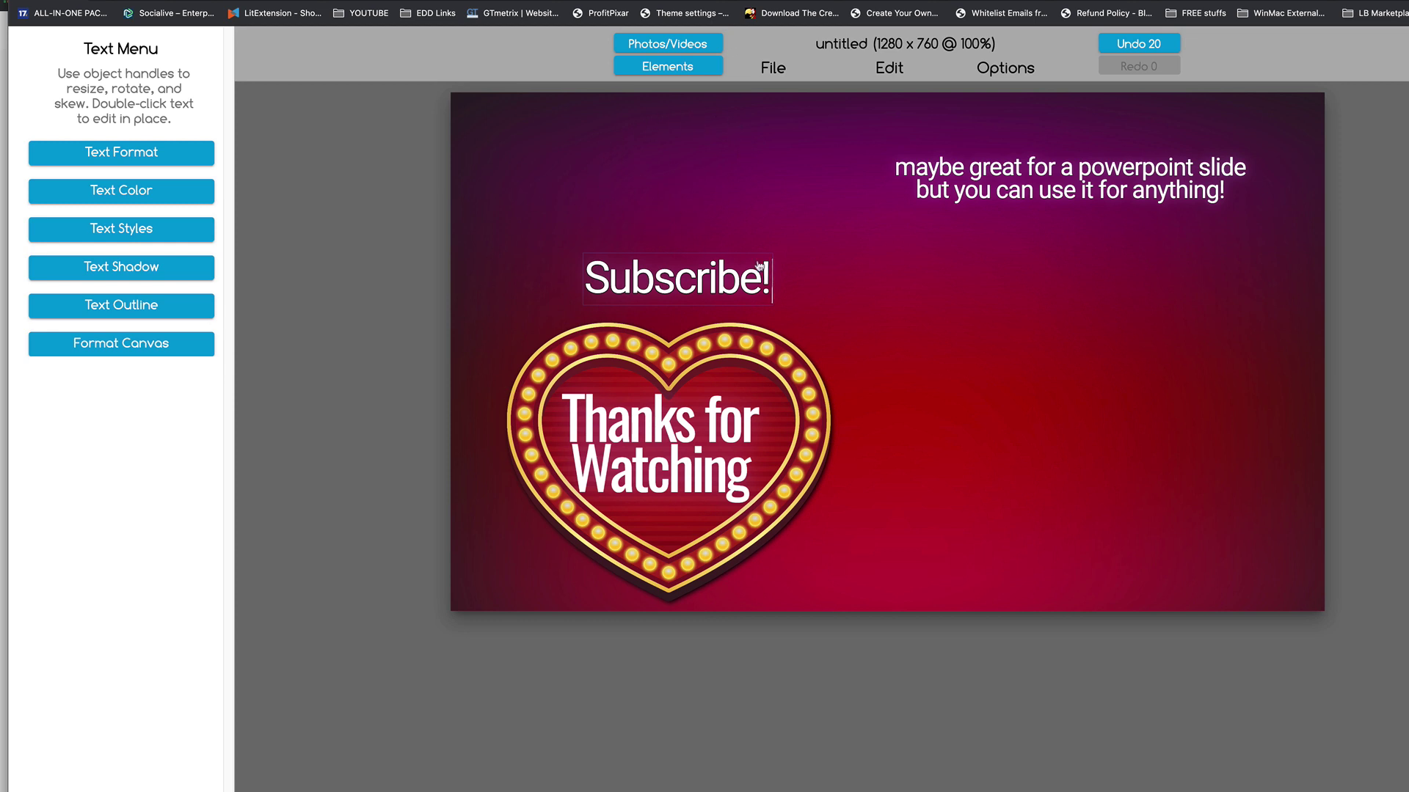
Rewrite the two-line caption as 'Watch this next Video!' and place it right of the heart.
{"action": "left_click_drag", "start_coordinate": [1002, 198], "coordinate": [1027, 395]}
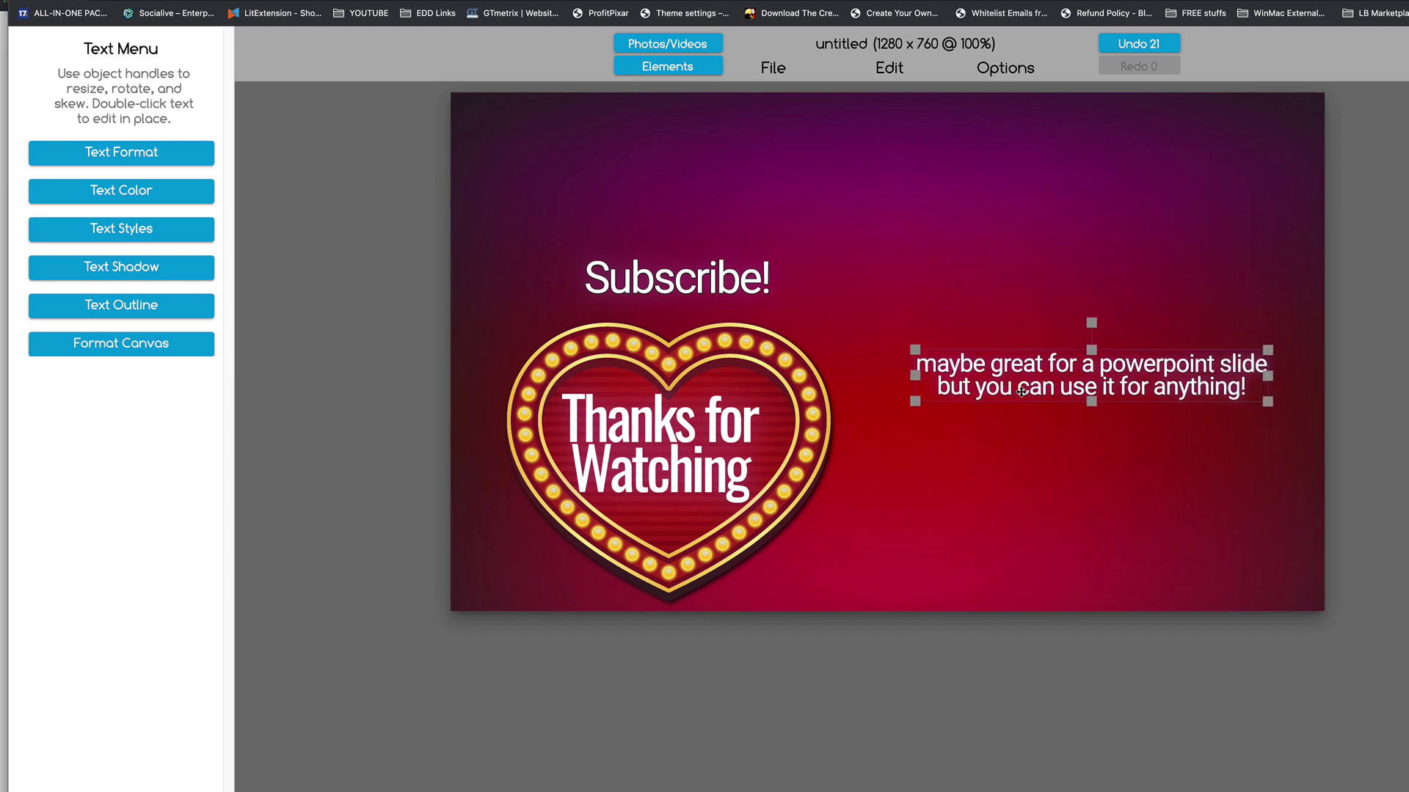
{"action": "left_click", "coordinate": [1027, 395]}
{"action": "double_click", "coordinate": [1027, 389]}
{"action": "key", "text": "super+a"}
{"action": "type", "text": "Tha"}
{"action": "key", "text": "BackSpace"}
{"action": "key", "text": "BackSpace"}
{"action": "key", "text": "BackSpace"}
{"action": "type", "text": "Watch this next Video!"}
{"action": "left_click", "coordinate": [1029, 412]}
{"action": "left_click", "coordinate": [1057, 386]}
{"action": "left_click_drag", "start_coordinate": [1058, 386], "coordinate": [1067, 415]}
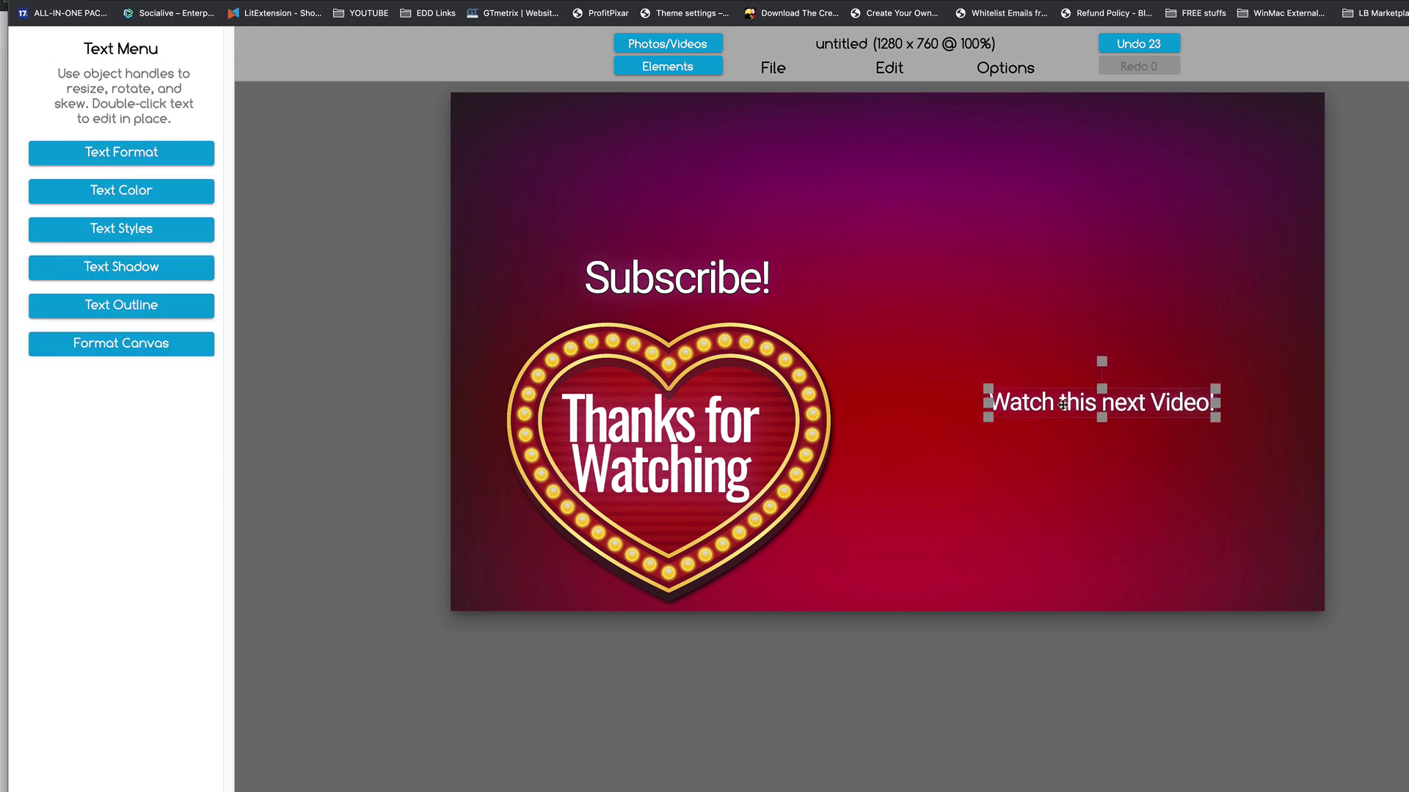
{"action": "left_click", "coordinate": [1065, 492]}
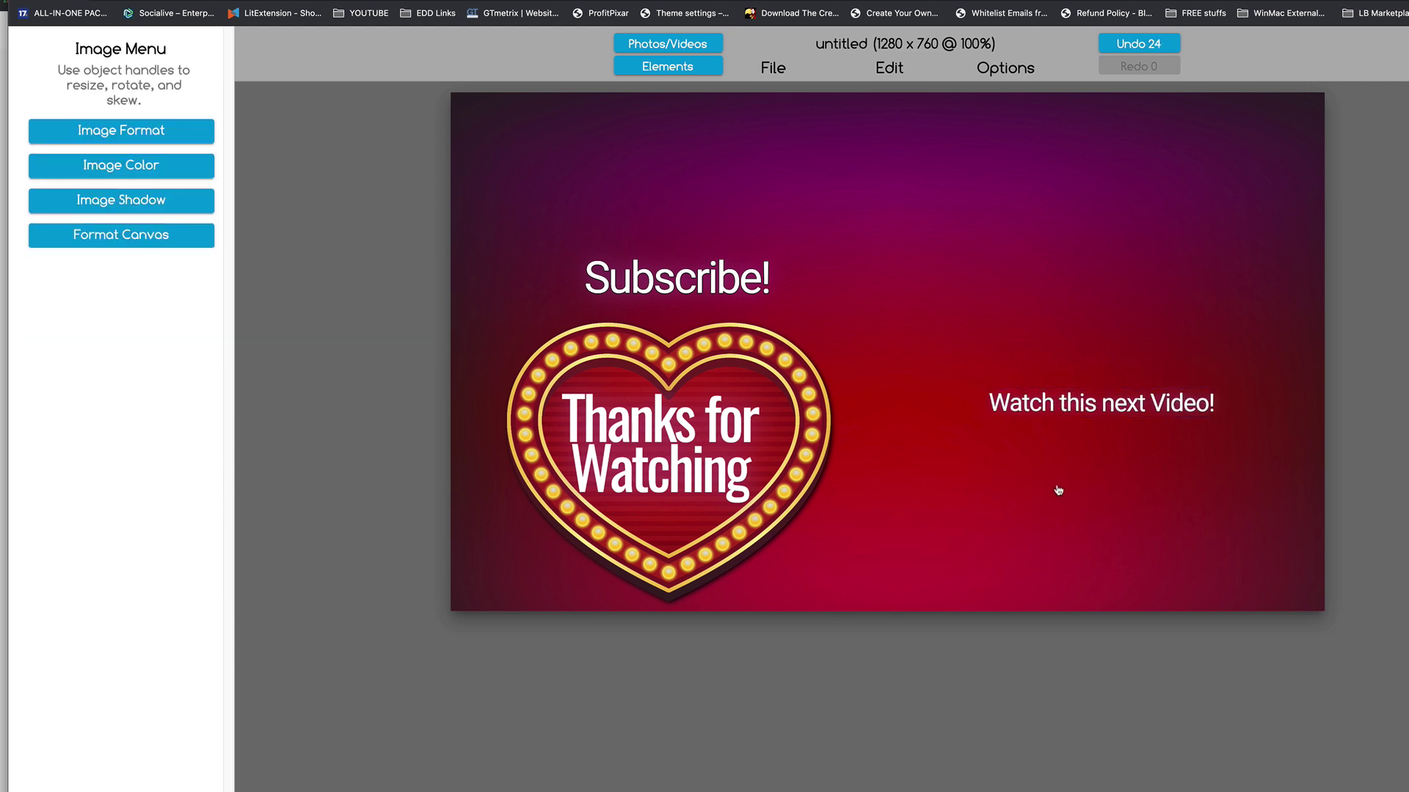
Download the finished design as a PNG image named Subscribe.
{"action": "left_click", "coordinate": [763, 68]}
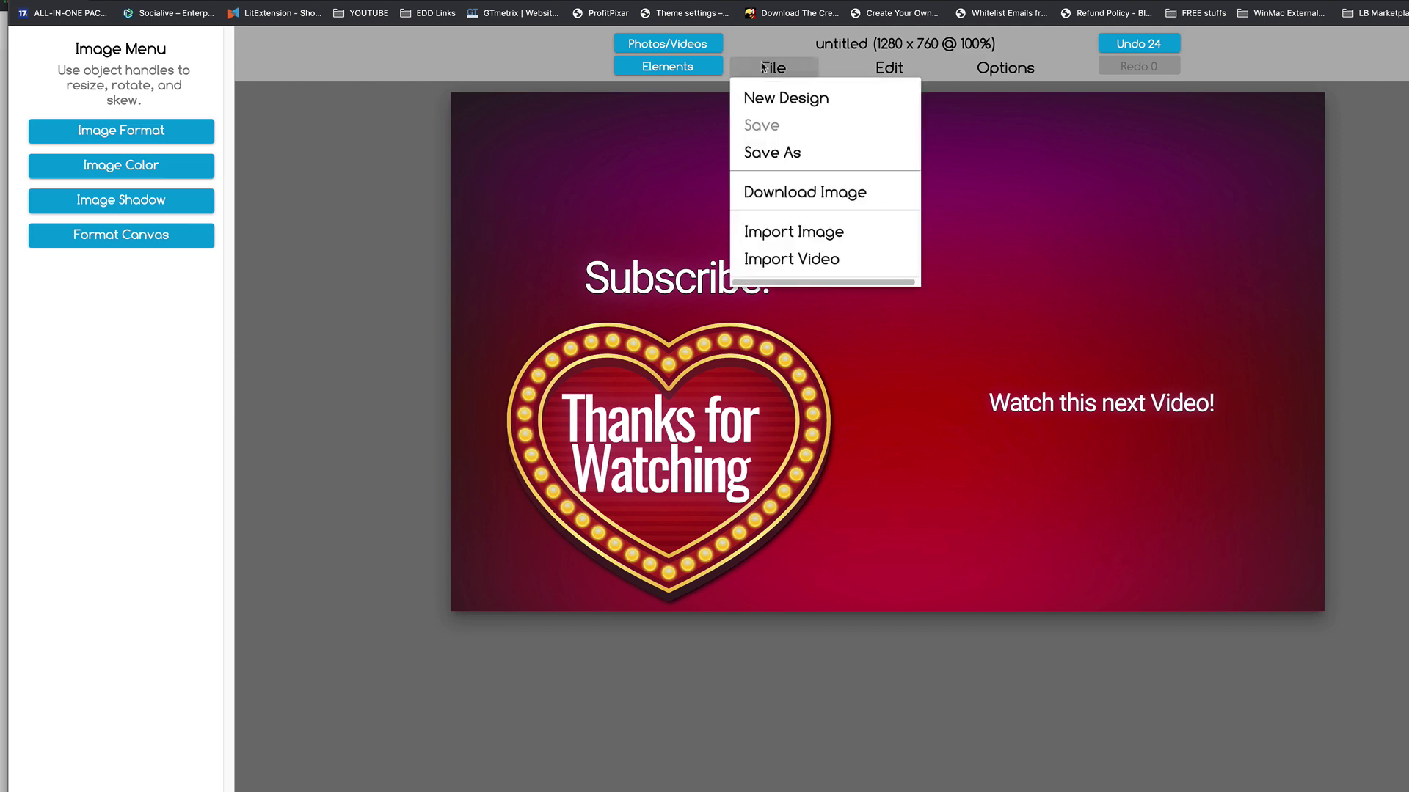
{"action": "left_click", "coordinate": [777, 195]}
{"action": "type", "text": "Subscribe"}
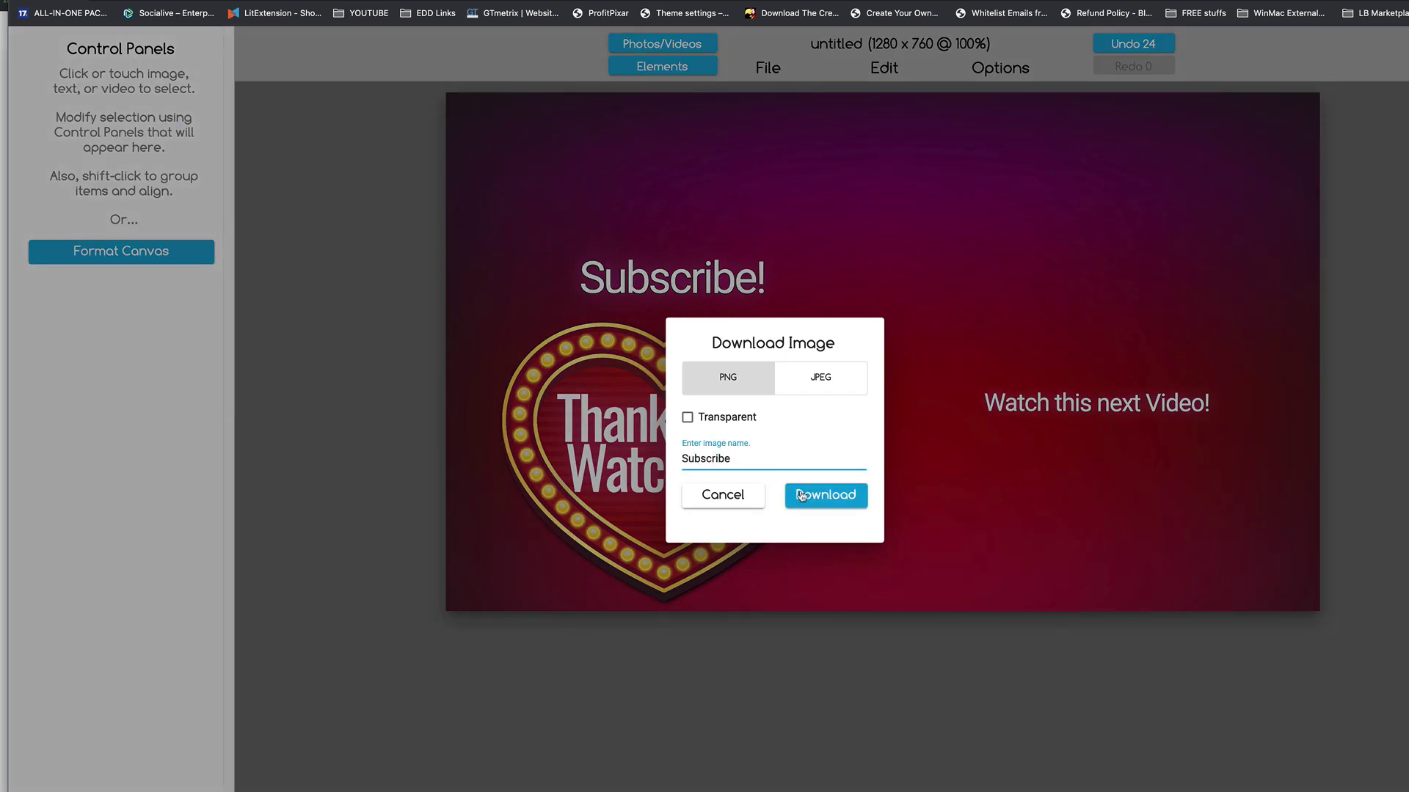
{"action": "left_click", "coordinate": [811, 497]}
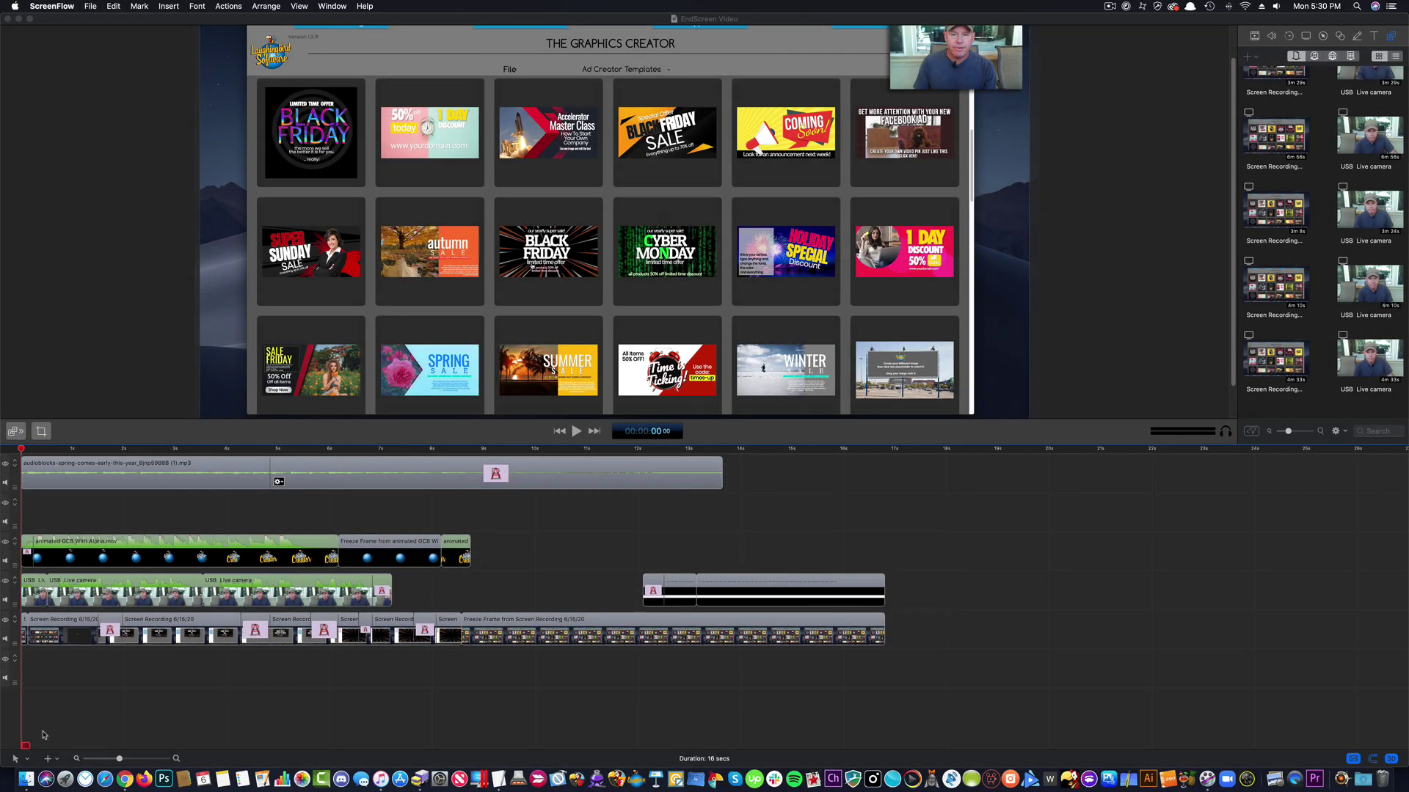
Drag Subscribe.png from Finder's Downloads folder into the EndScreen Video project's media library.
{"action": "right_click", "coordinate": [25, 772]}
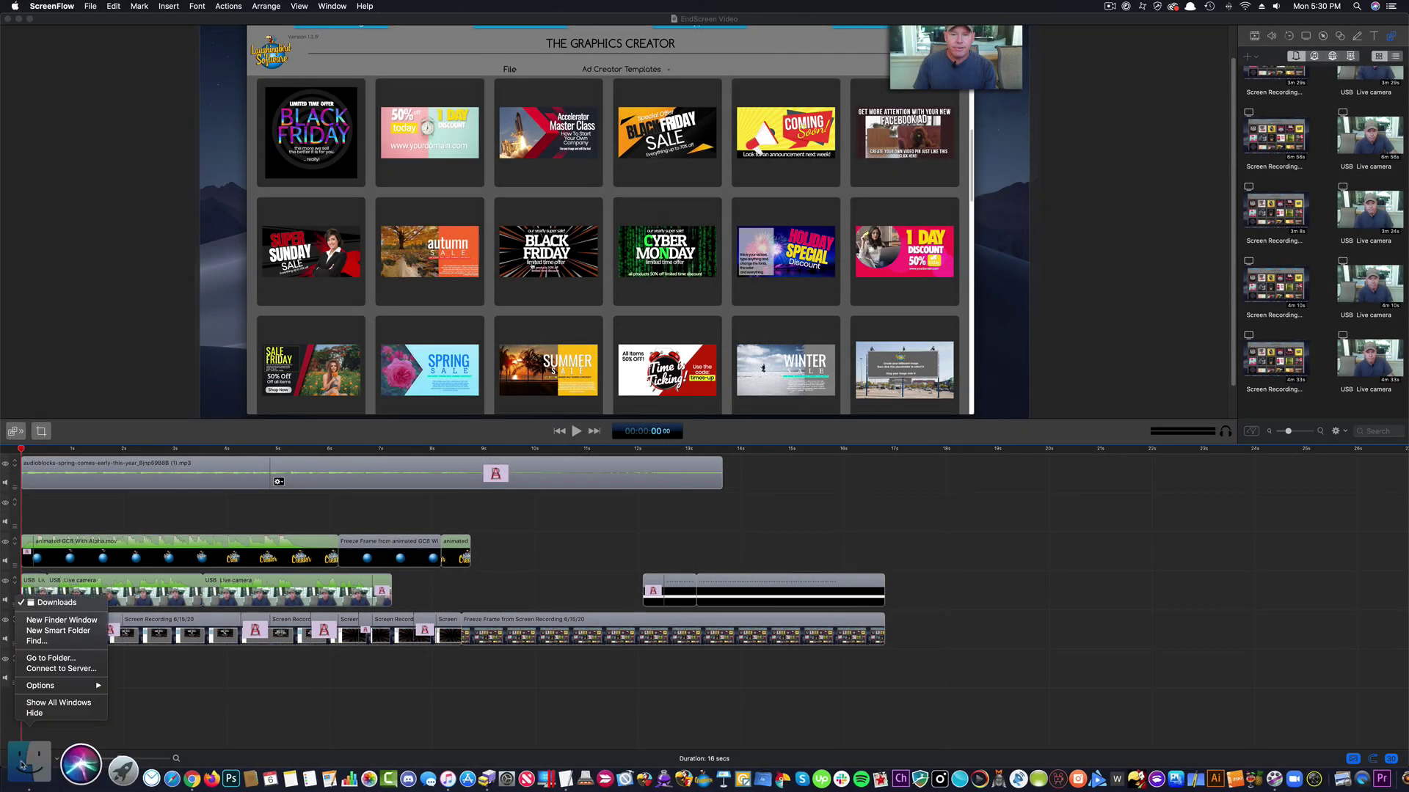
{"action": "left_click", "coordinate": [25, 766]}
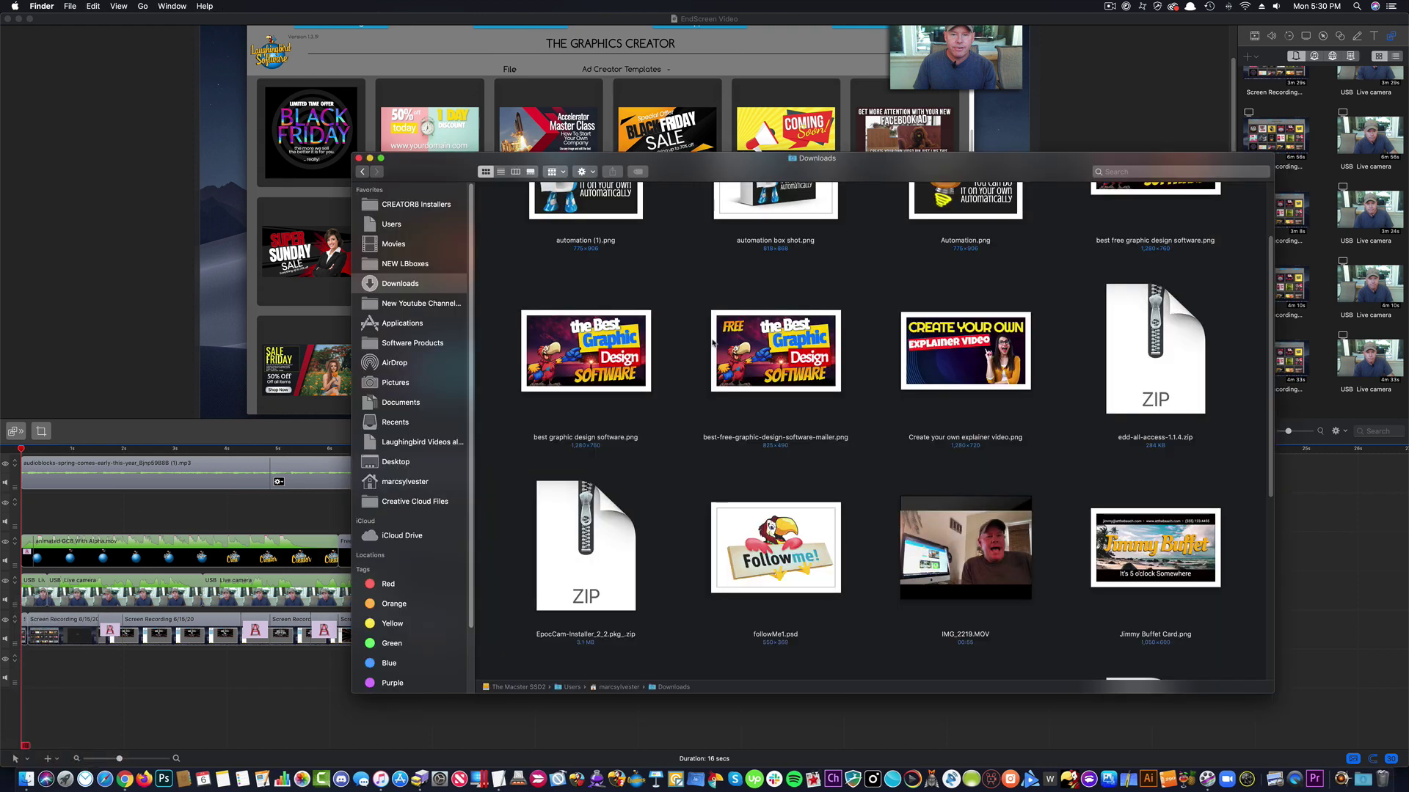
{"action": "scroll", "coordinate": [713, 343], "scroll_direction": "up", "scroll_amount": 1}
{"action": "scroll", "coordinate": [713, 342], "scroll_direction": "down", "scroll_amount": 3}
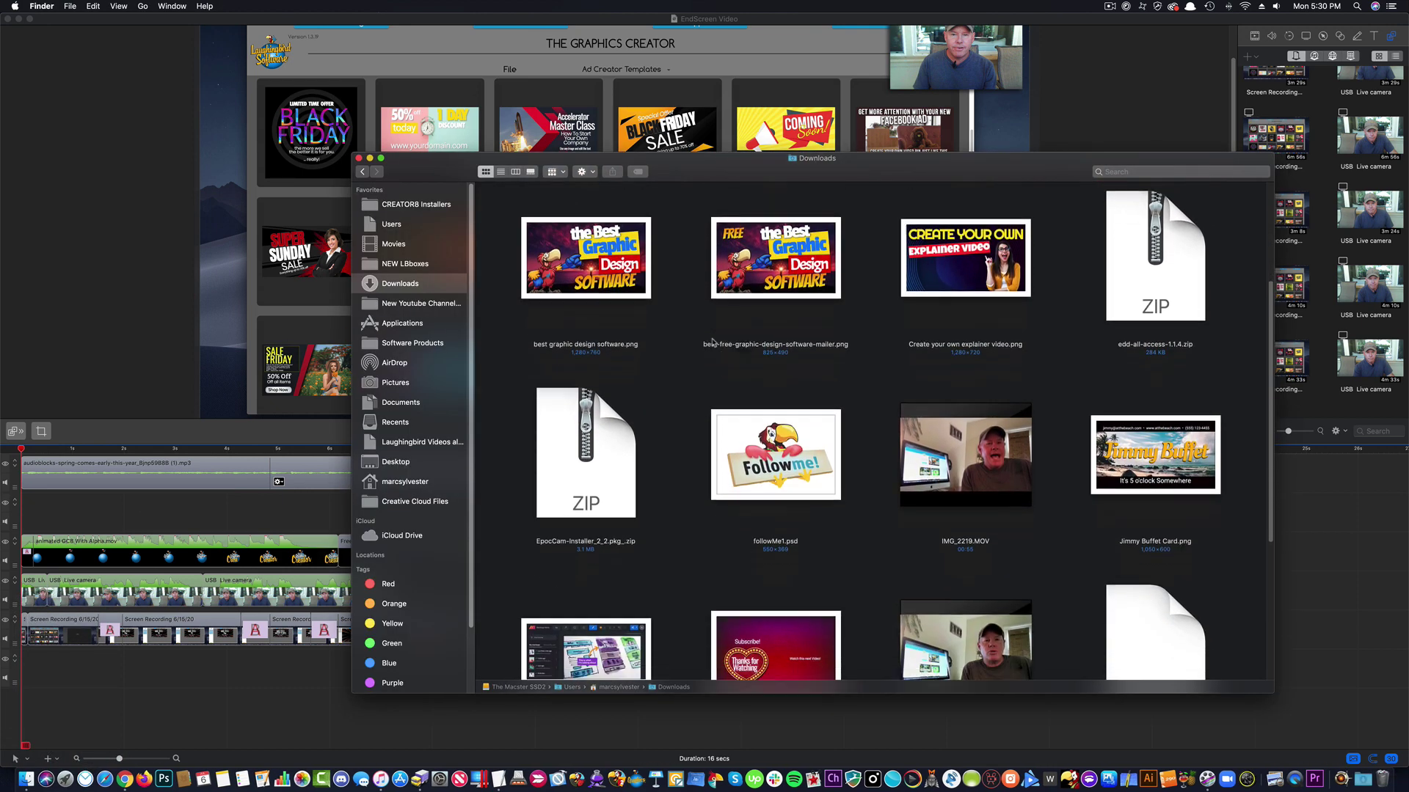
{"action": "scroll", "coordinate": [713, 343], "scroll_direction": "down", "scroll_amount": 3}
{"action": "left_click", "coordinate": [811, 495]}
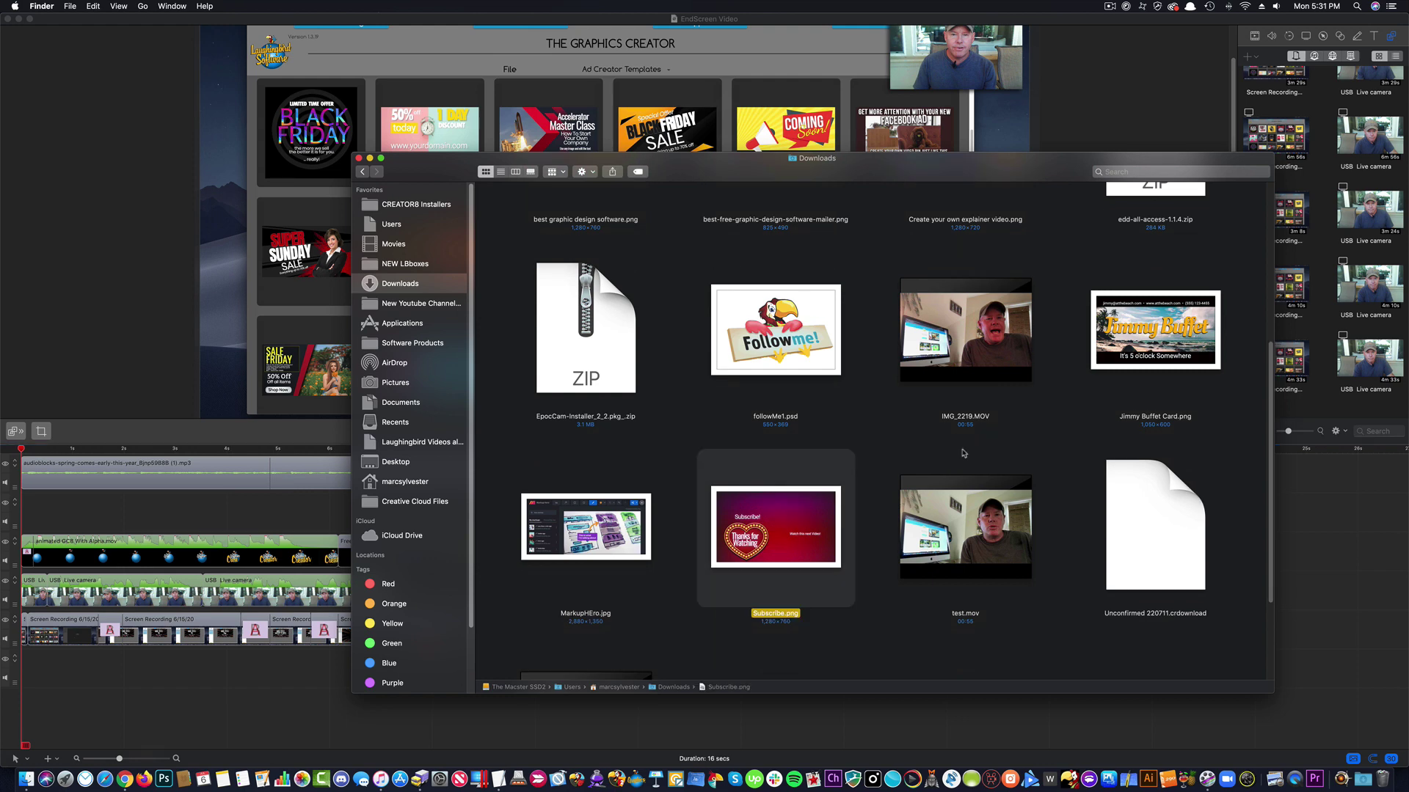
{"action": "left_click_drag", "start_coordinate": [787, 534], "coordinate": [1331, 396]}
{"action": "left_click", "coordinate": [1332, 396]}
{"action": "scroll", "coordinate": [1332, 396], "scroll_direction": "down", "scroll_amount": 2}
{"action": "scroll", "coordinate": [1332, 397], "scroll_direction": "down", "scroll_amount": 2}
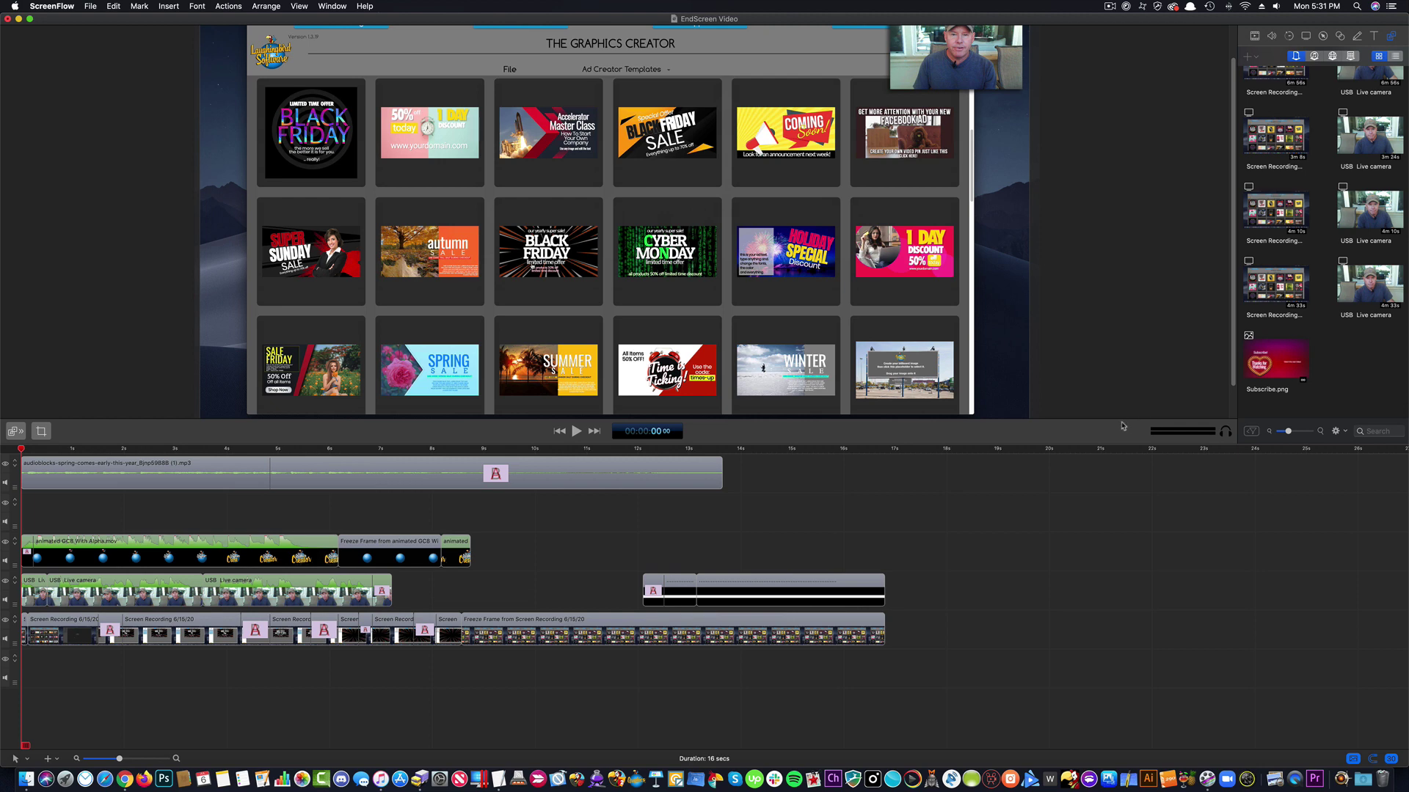
Trim the project's clips at about 8 seconds and delete everything after the cut.
{"action": "left_click_drag", "start_coordinate": [697, 449], "coordinate": [631, 450]}
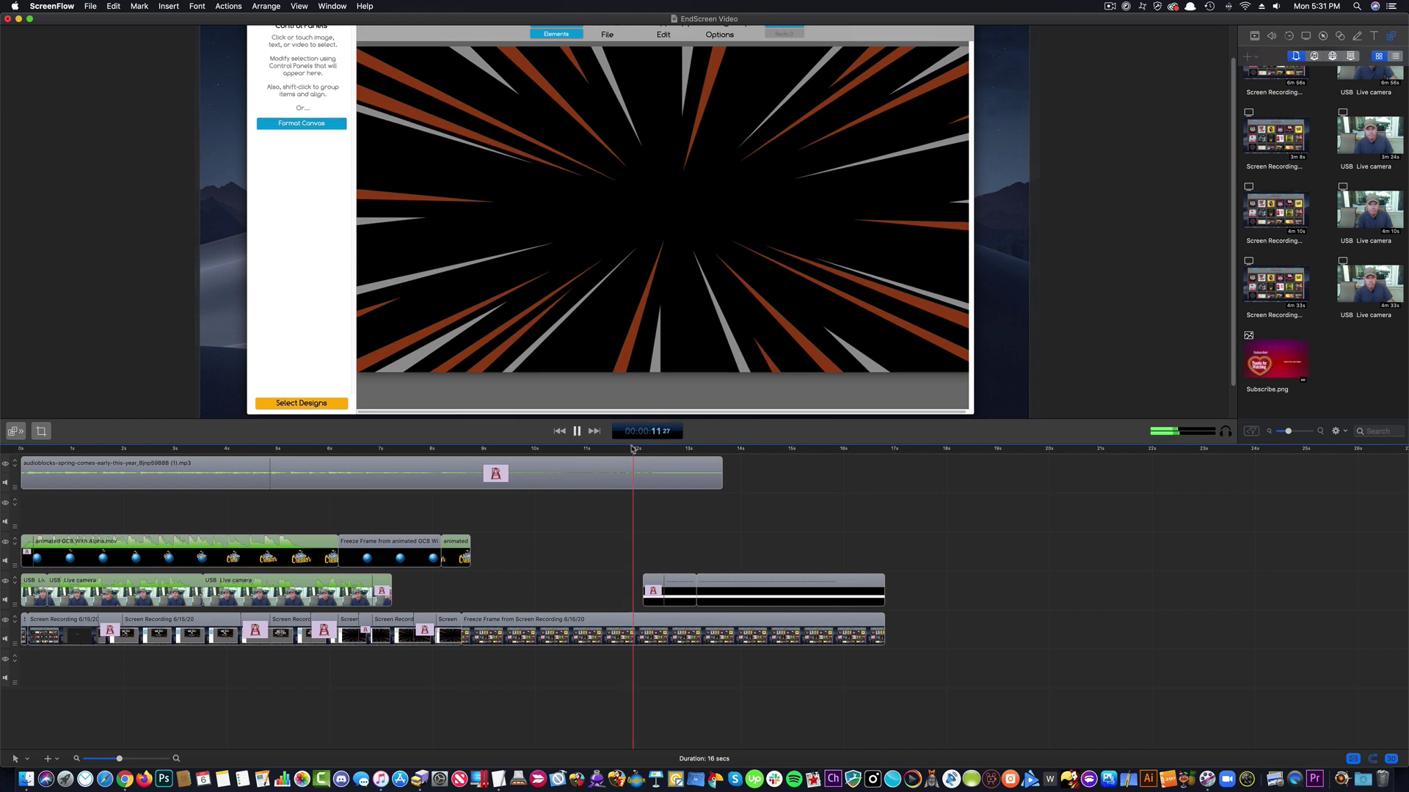
{"action": "key", "text": "space"}
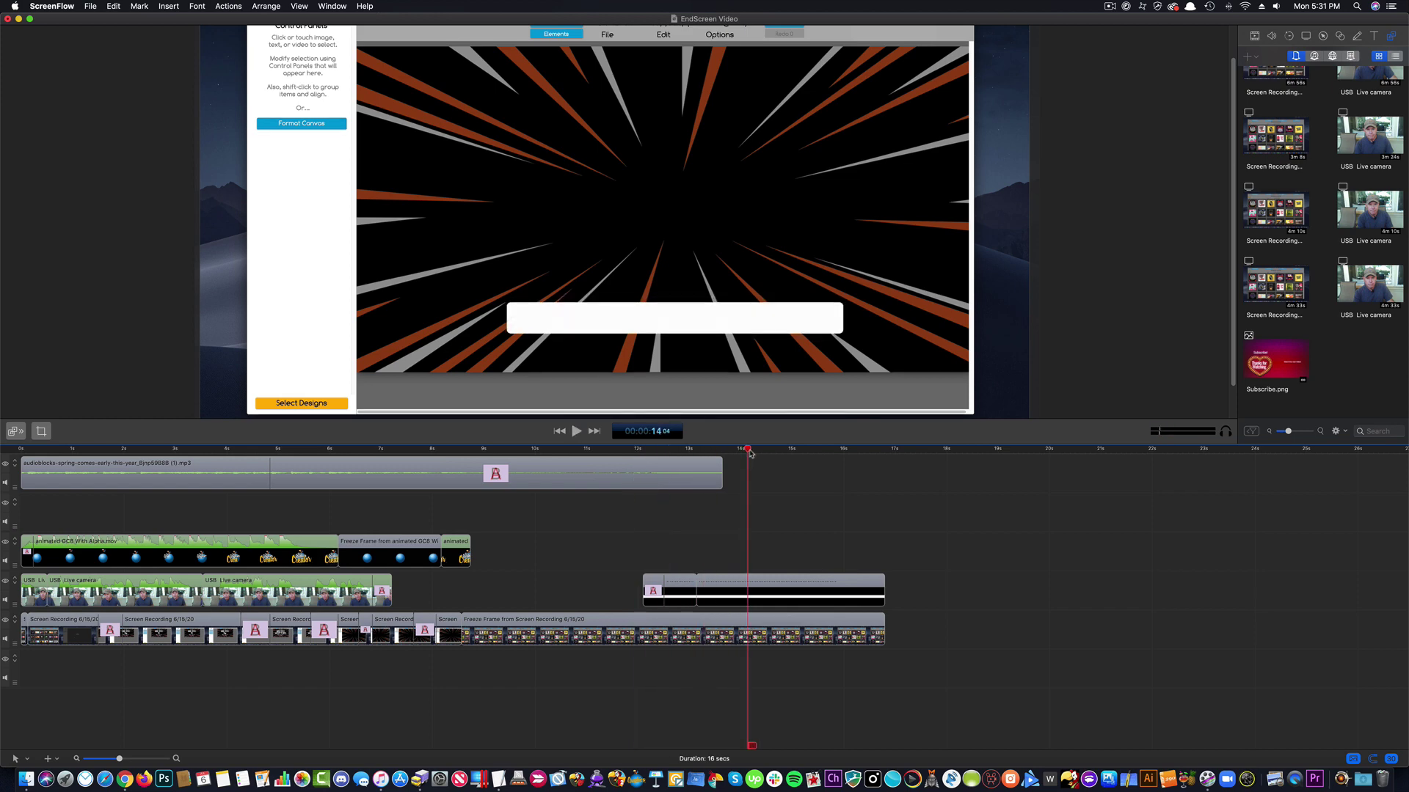
{"action": "left_click", "coordinate": [472, 449]}
{"action": "key", "text": "space"}
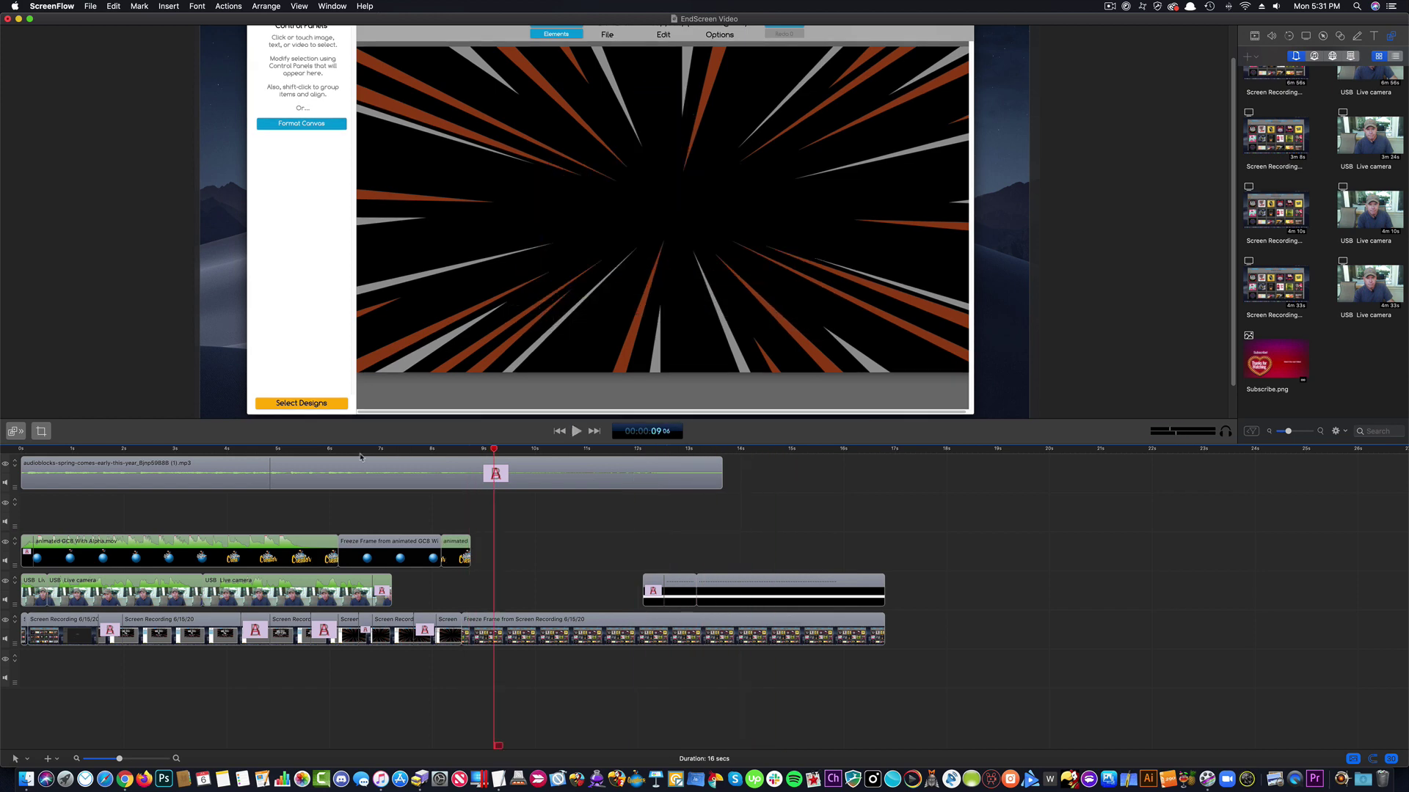
{"action": "left_click_drag", "start_coordinate": [360, 456], "coordinate": [475, 453]}
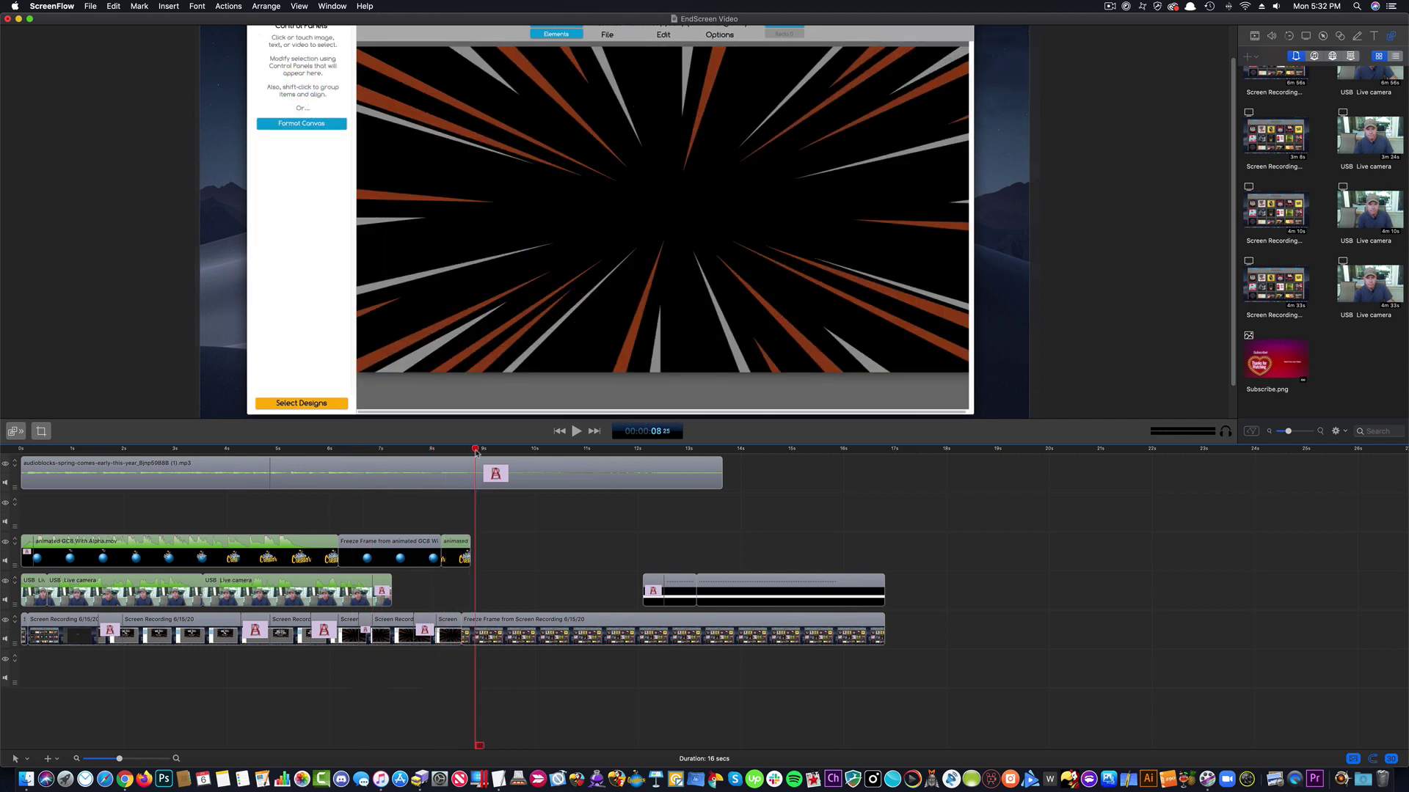
{"action": "left_click", "coordinate": [504, 484]}
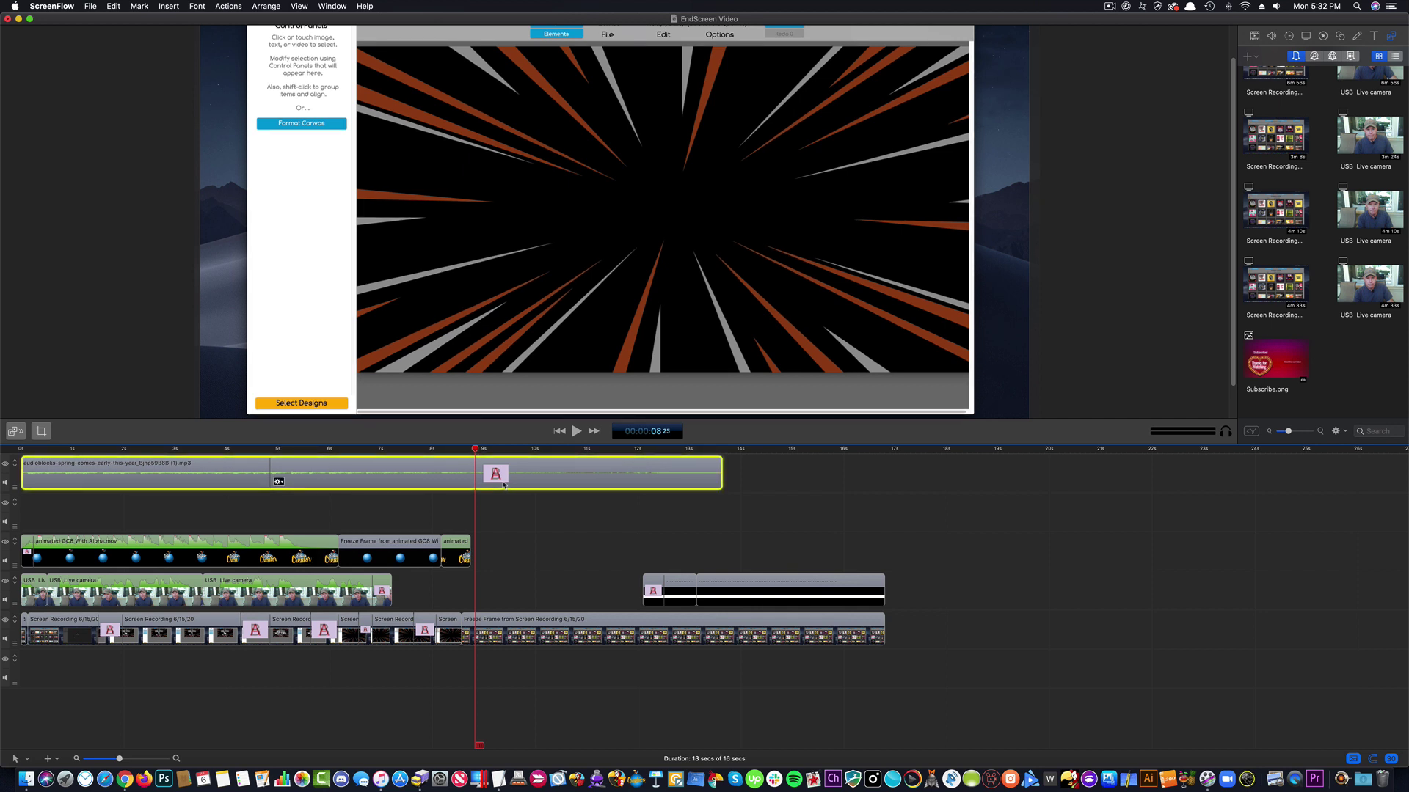
{"action": "key", "text": "super+bracketright"}
{"action": "left_click_drag", "start_coordinate": [653, 540], "coordinate": [868, 624]}
{"action": "key", "text": "Delete"}
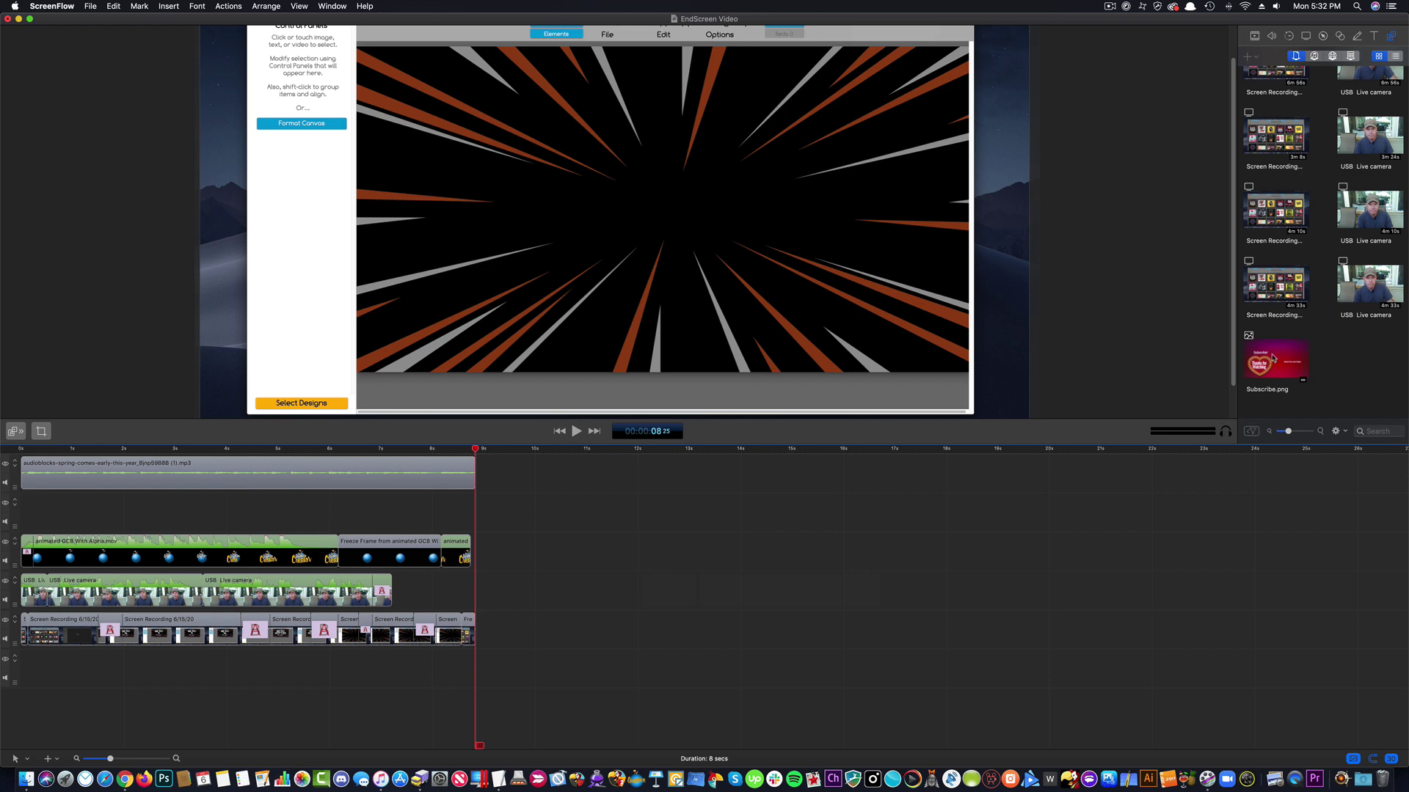
Add Subscribe.png after the cut, scale it to fill the canvas, and extend it to 20 seconds.
{"action": "left_click_drag", "start_coordinate": [1273, 358], "coordinate": [579, 640]}
{"action": "left_click_drag", "start_coordinate": [411, 152], "coordinate": [930, 441]}
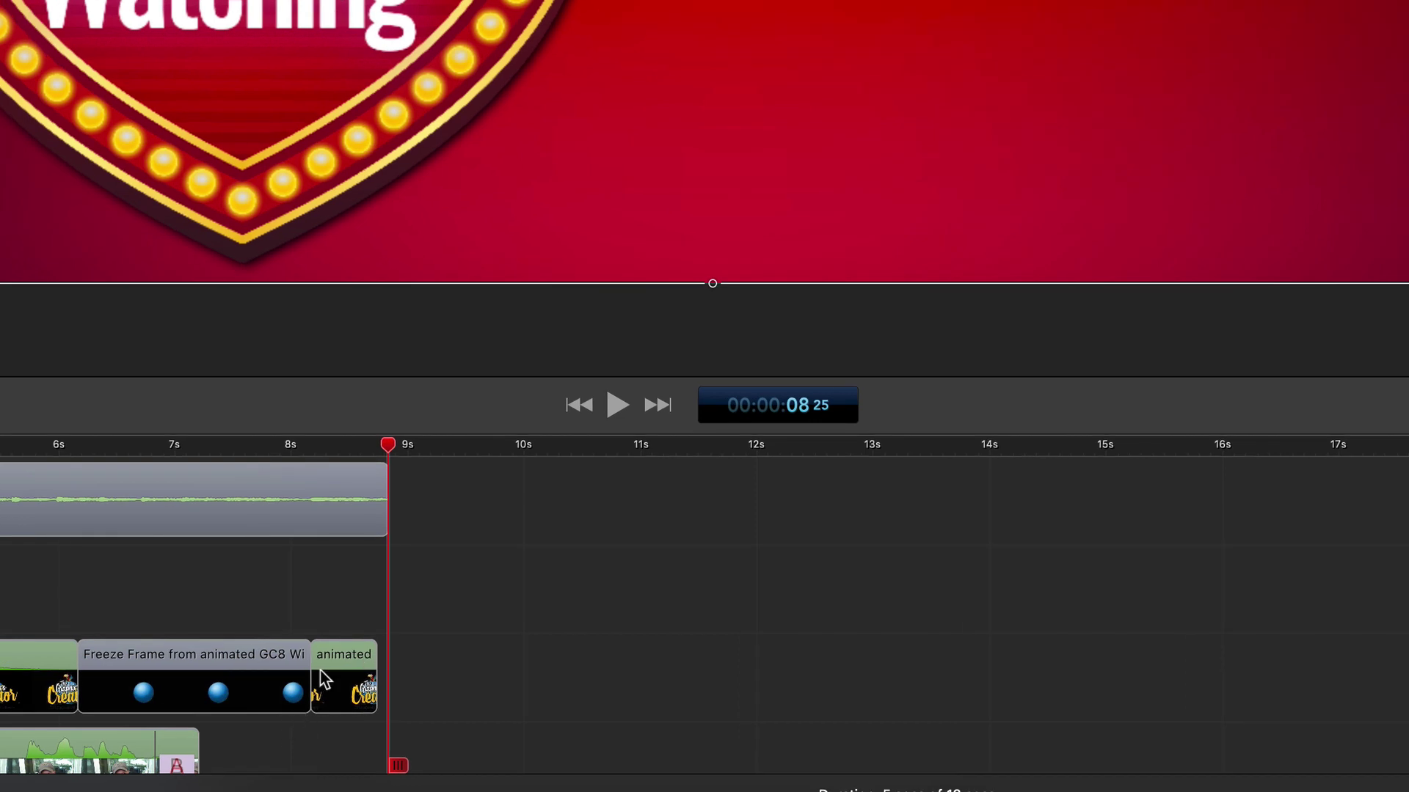
{"action": "scroll", "coordinate": [446, 704], "scroll_direction": "down", "scroll_amount": 3}
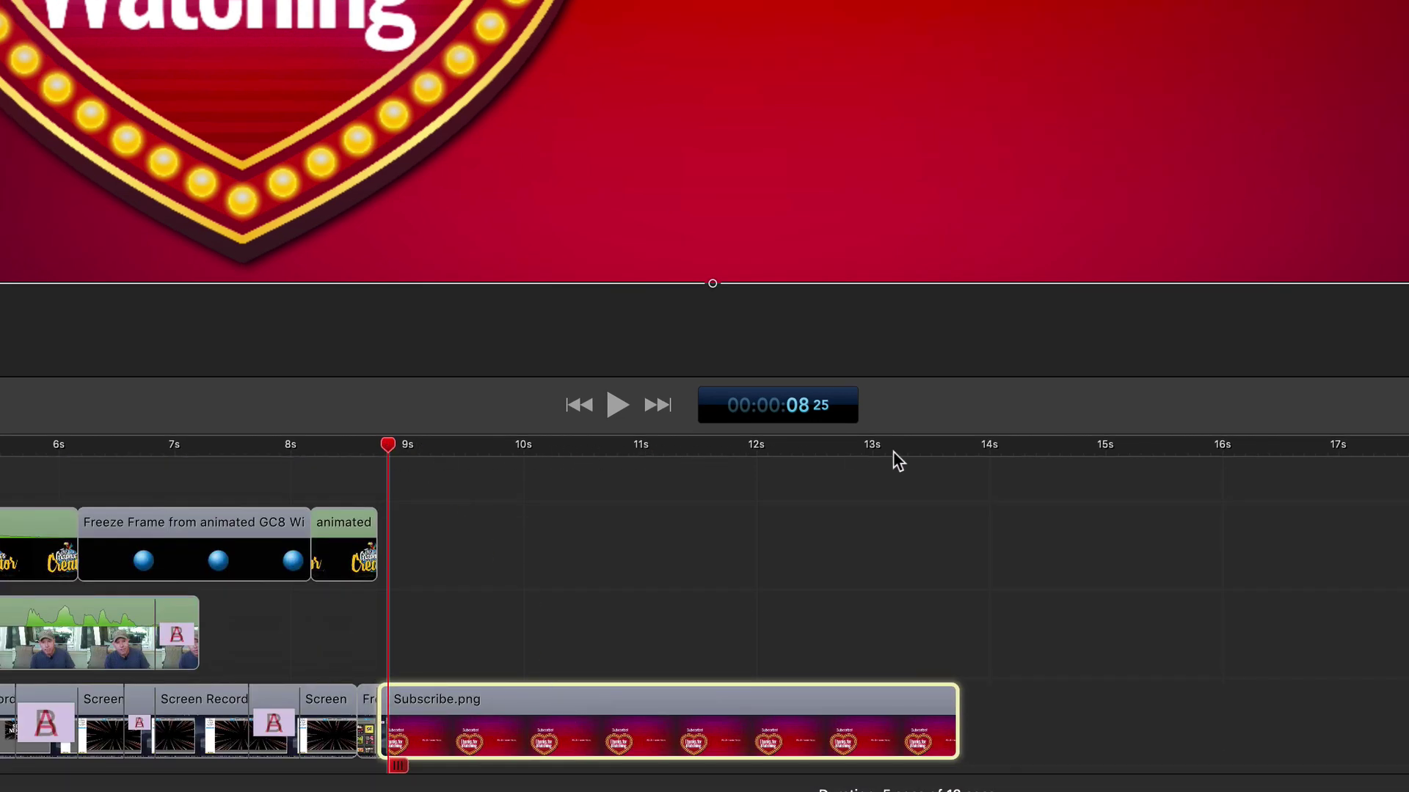
{"action": "left_click", "coordinate": [953, 706]}
{"action": "left_click_drag", "start_coordinate": [957, 706], "coordinate": [1408, 750]}
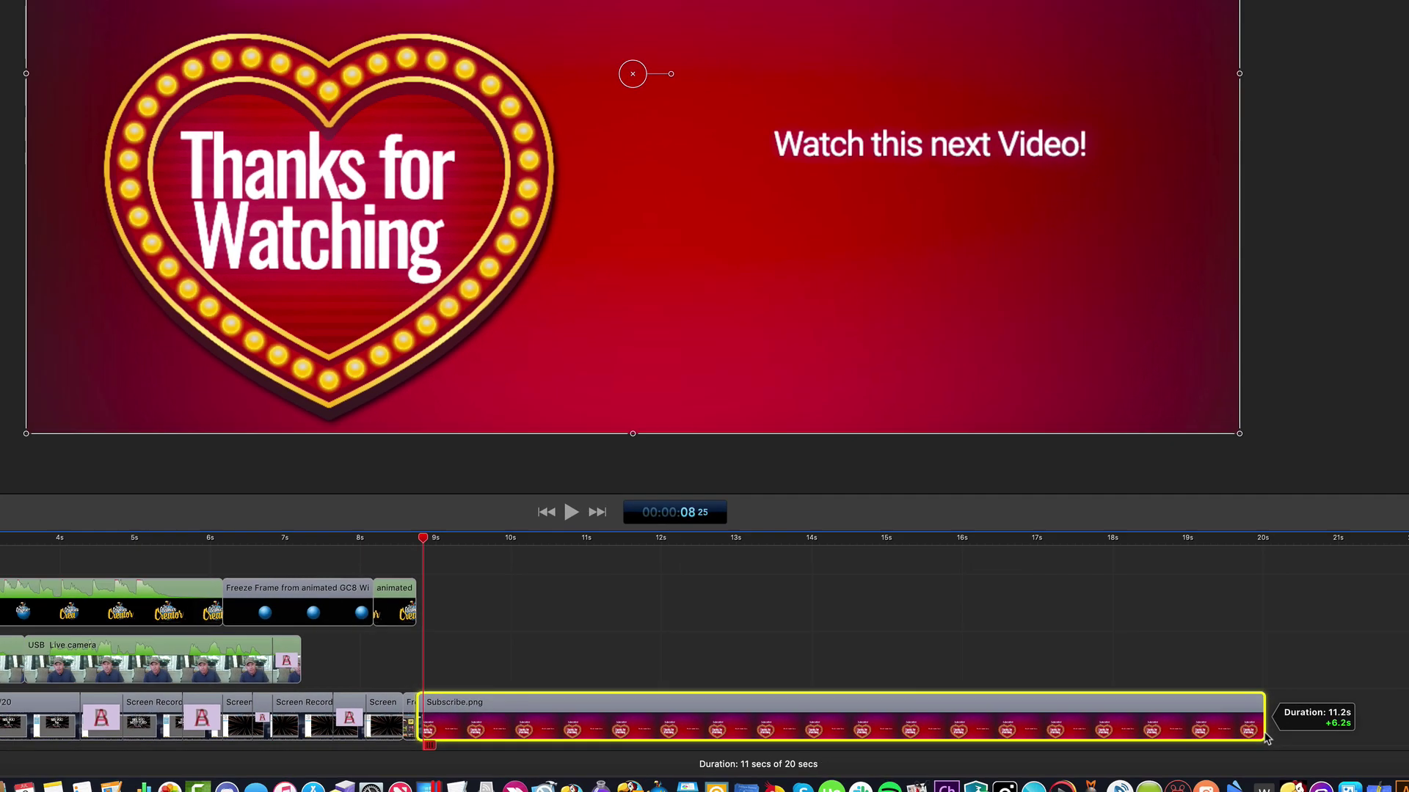
{"action": "left_click_drag", "start_coordinate": [1265, 738], "coordinate": [1272, 739]}
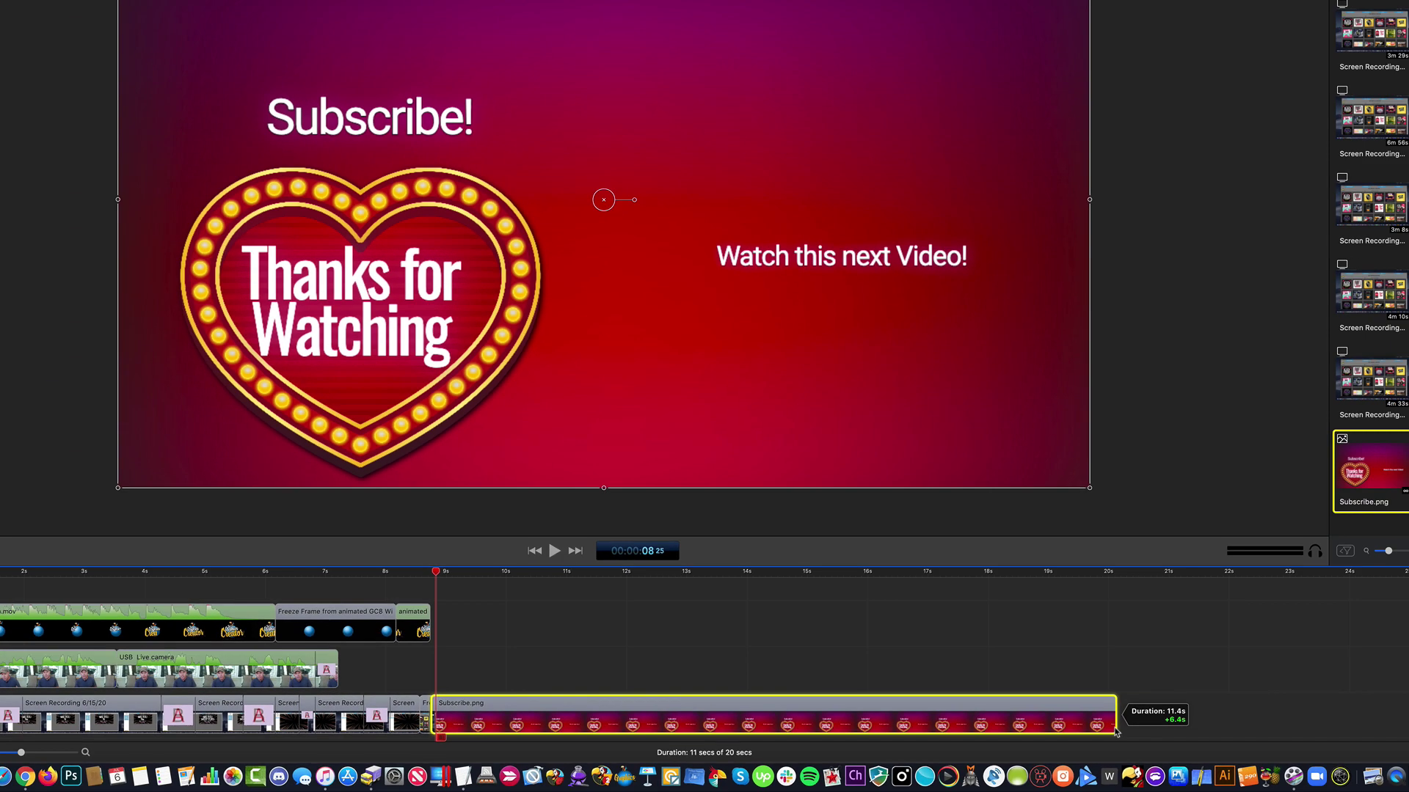
{"action": "left_click_drag", "start_coordinate": [1116, 731], "coordinate": [1116, 732]}
{"action": "left_click_drag", "start_coordinate": [453, 577], "coordinate": [697, 601]}
Deselect the Subscribe.png clip and bring up ScreenFlow's export settings.
{"action": "left_click", "coordinate": [552, 617]}
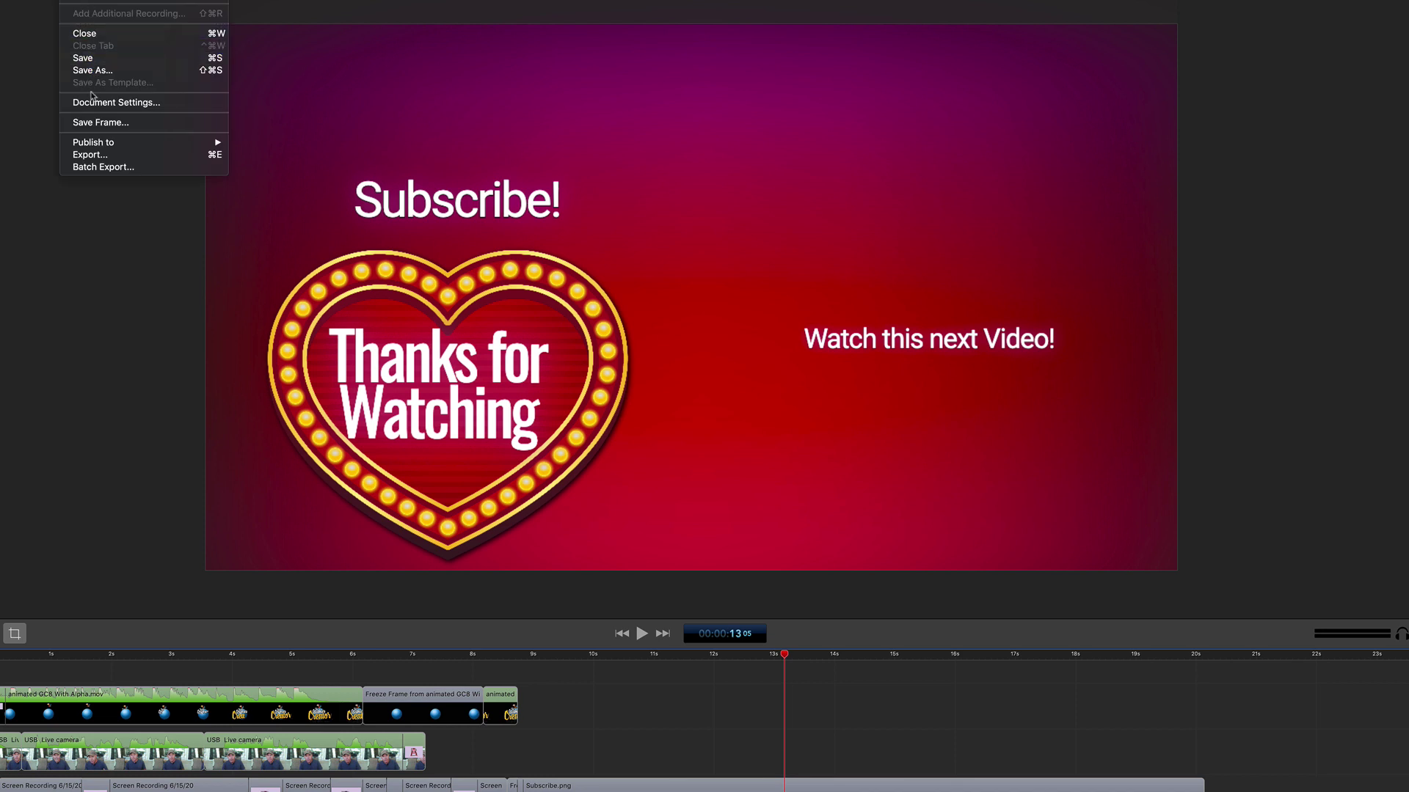
{"action": "left_click", "coordinate": [89, 156]}
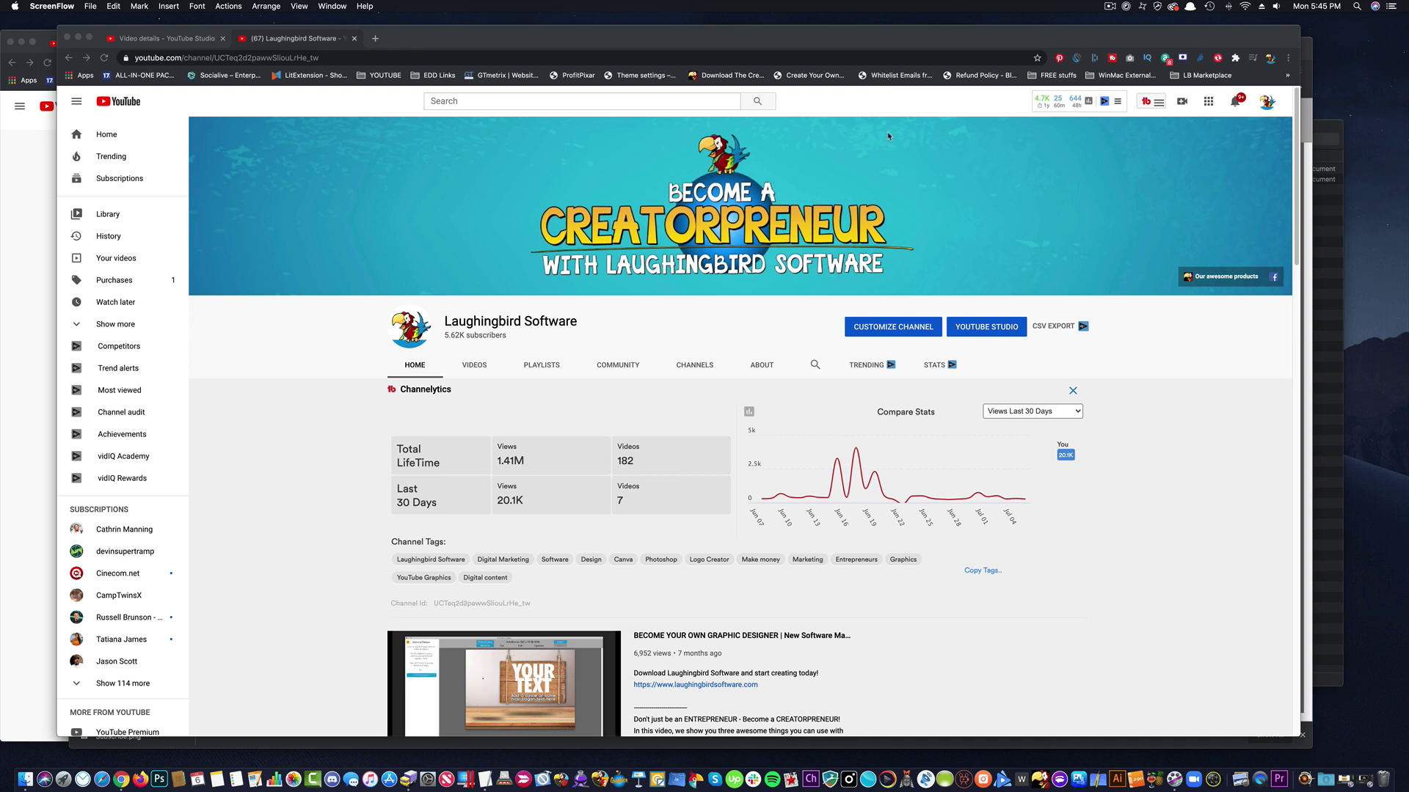
Play the uploaded video from the channel's Videos list through its Thanks for Watching end card, then pause.
{"action": "left_click", "coordinate": [477, 369]}
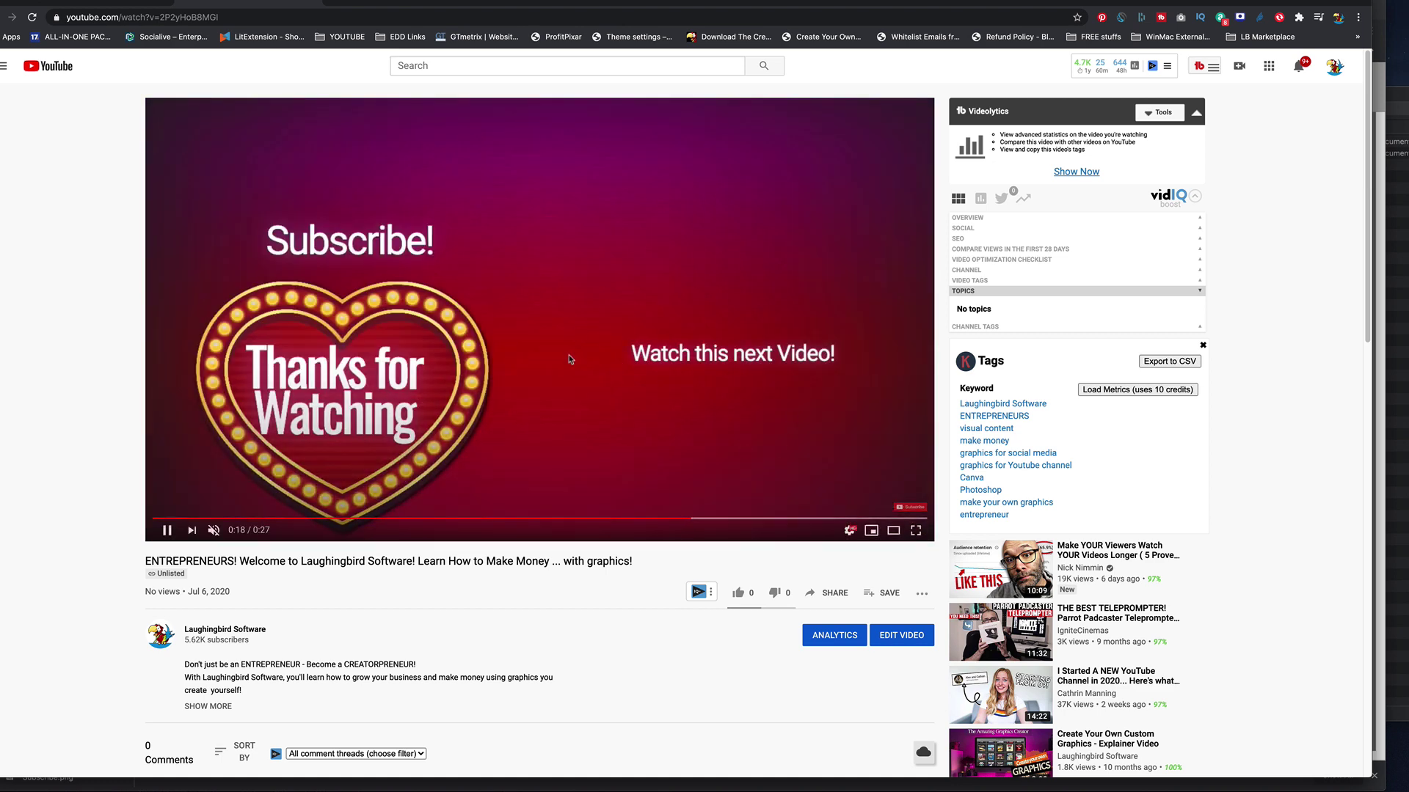
{"action": "left_click", "coordinate": [167, 529]}
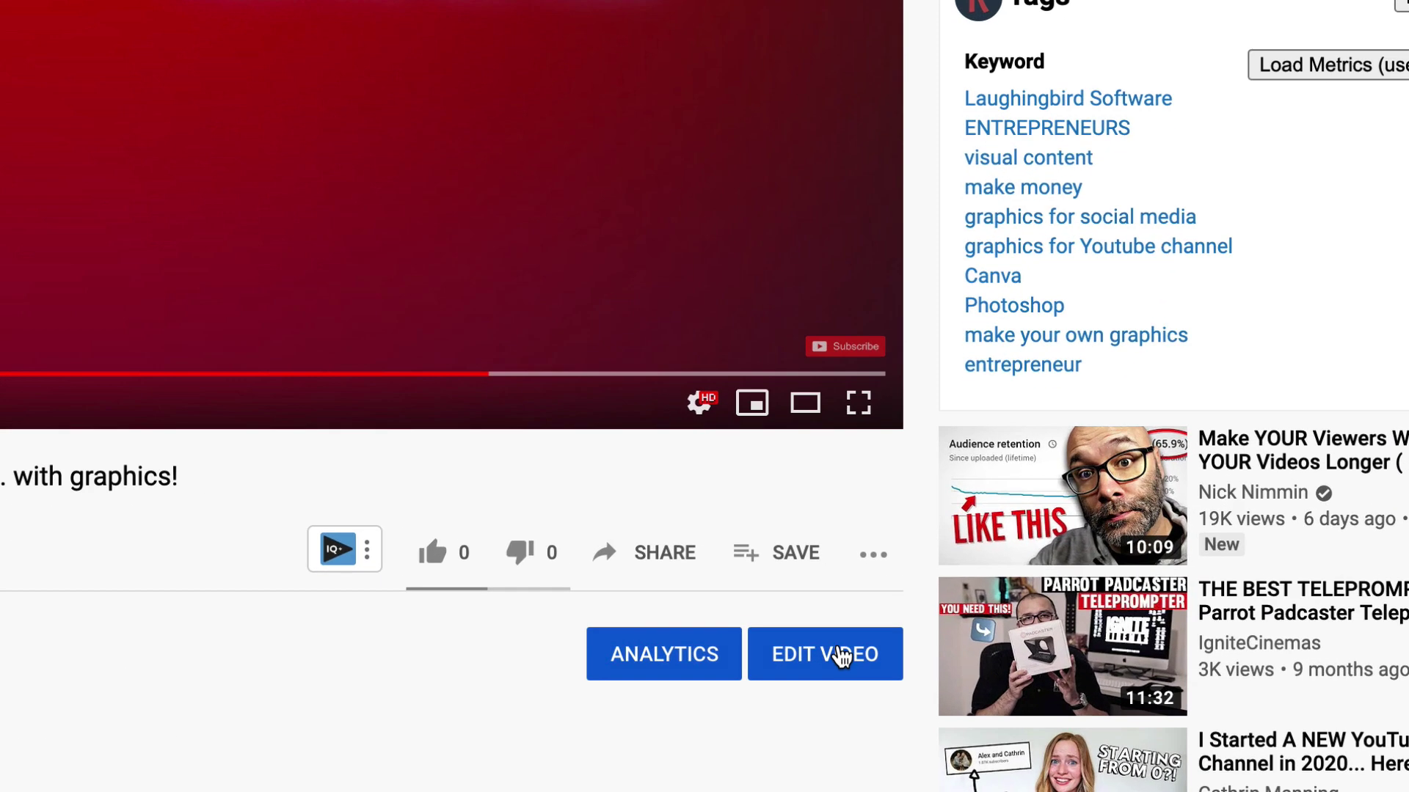
Open the video in the editor and scrub the timeline to 16:10, where the end screen begins.
{"action": "left_click", "coordinate": [840, 655]}
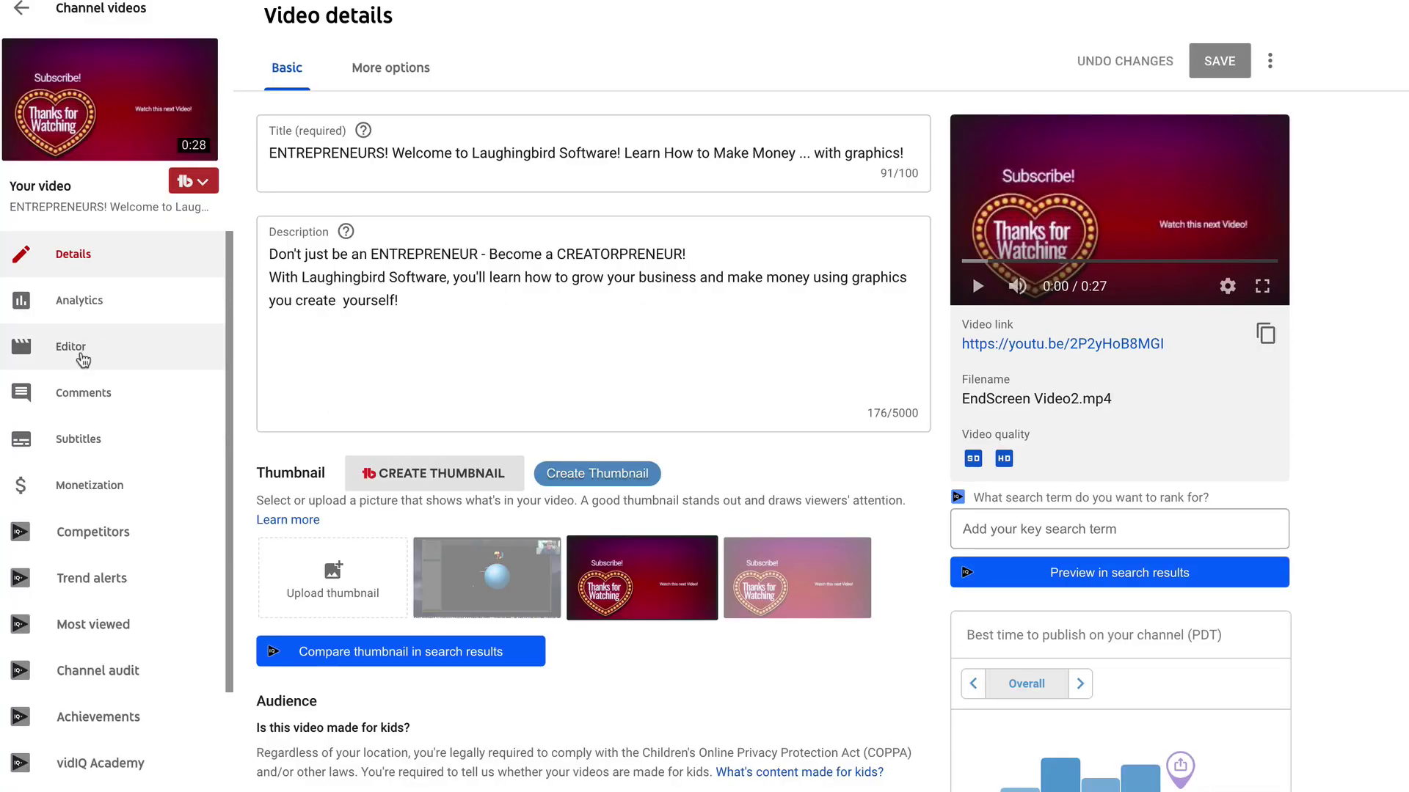
{"action": "left_click", "coordinate": [83, 358]}
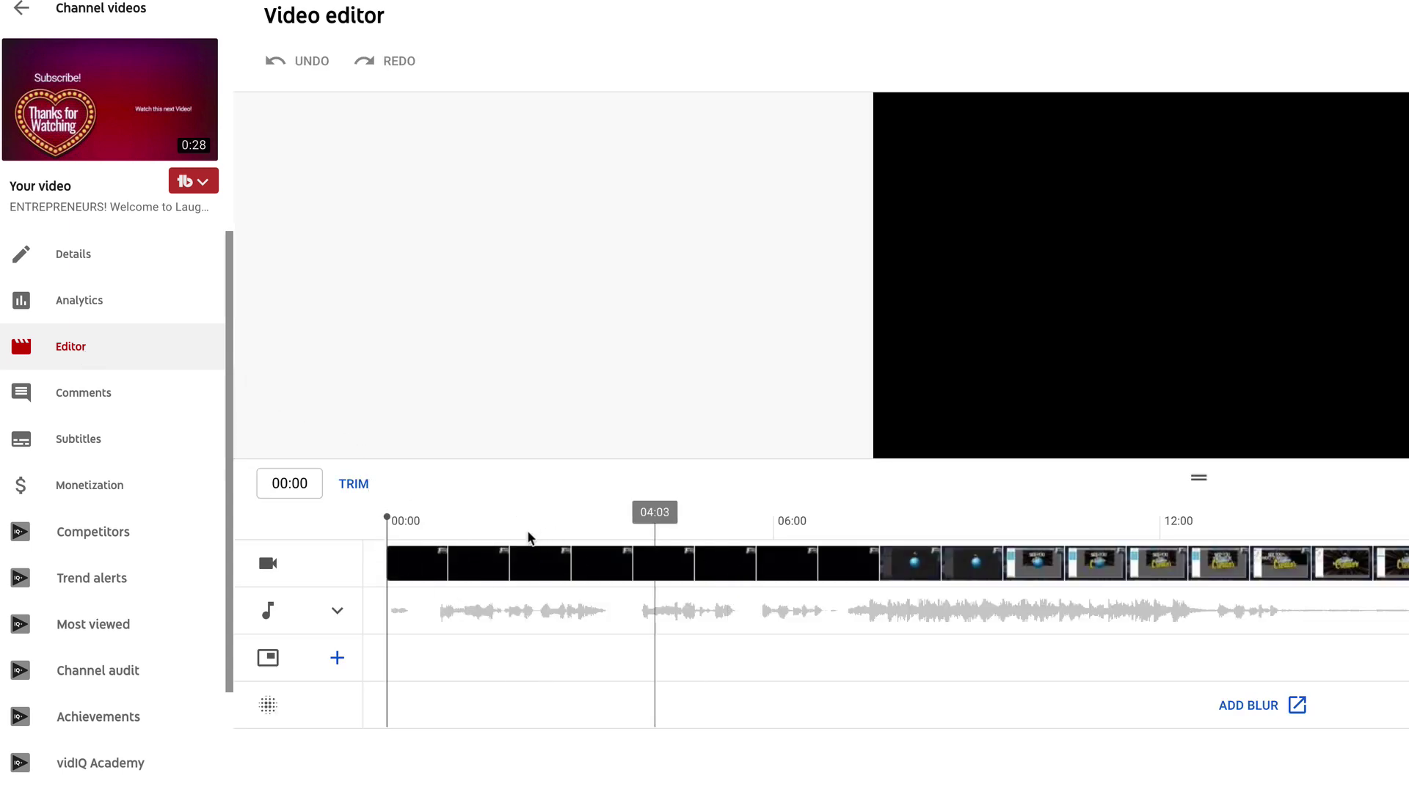
{"action": "left_click", "coordinate": [572, 535]}
{"action": "left_click", "coordinate": [774, 540]}
{"action": "left_click", "coordinate": [917, 540]}
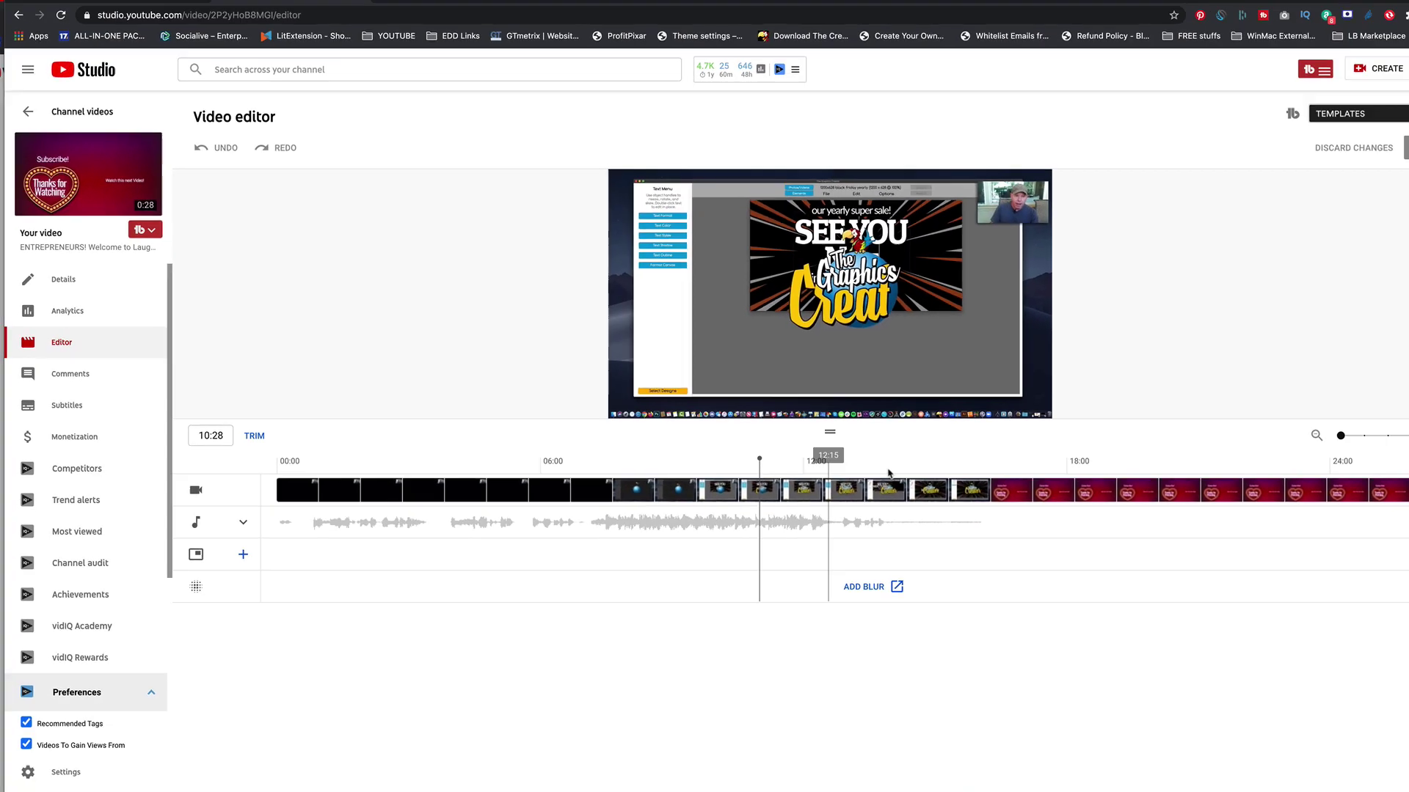
{"action": "left_click", "coordinate": [1280, 537]}
{"action": "left_click", "coordinate": [965, 467]}
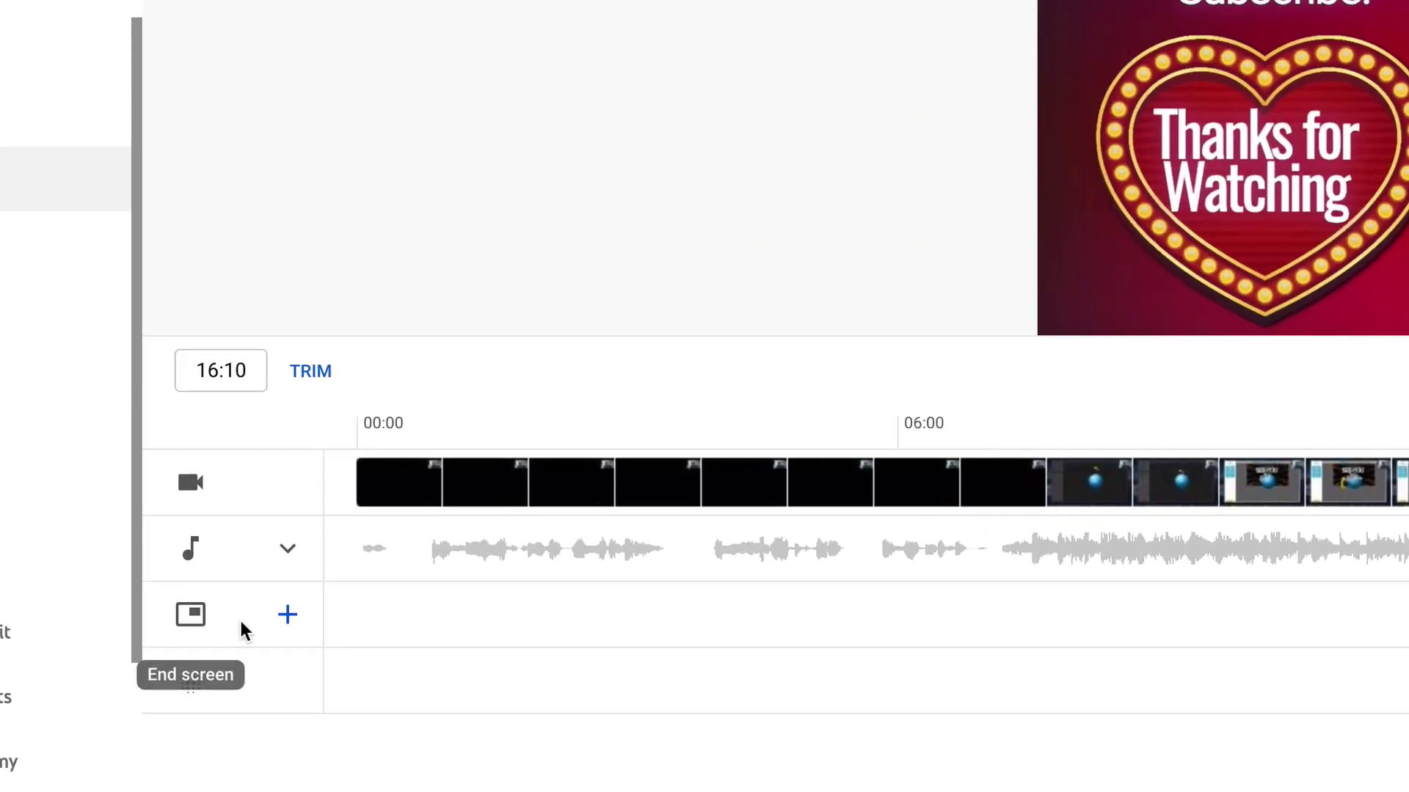
Add a Subscribe end-screen element and place it at the top beside the Subscribe! text.
{"action": "left_click", "coordinate": [288, 616]}
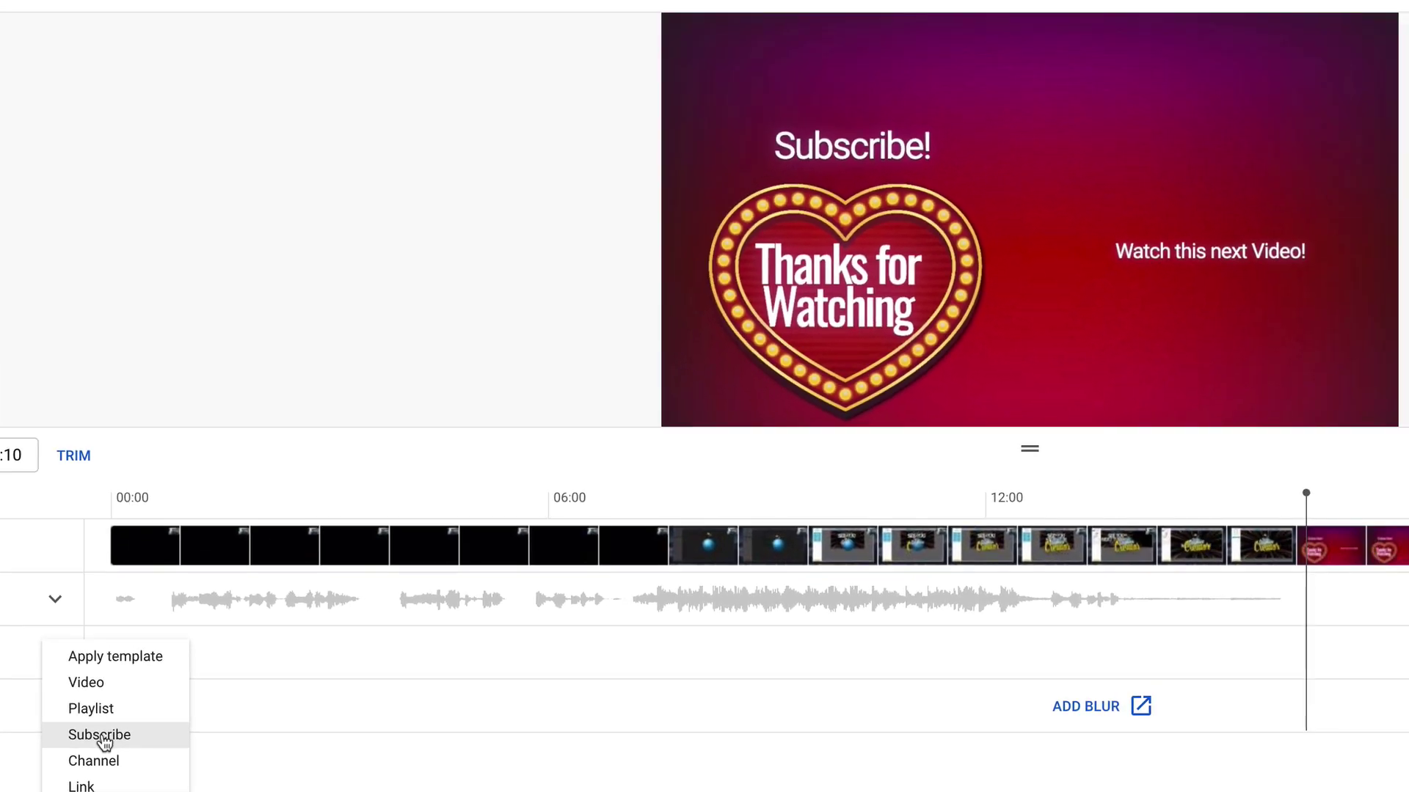
{"action": "left_click", "coordinate": [348, 723]}
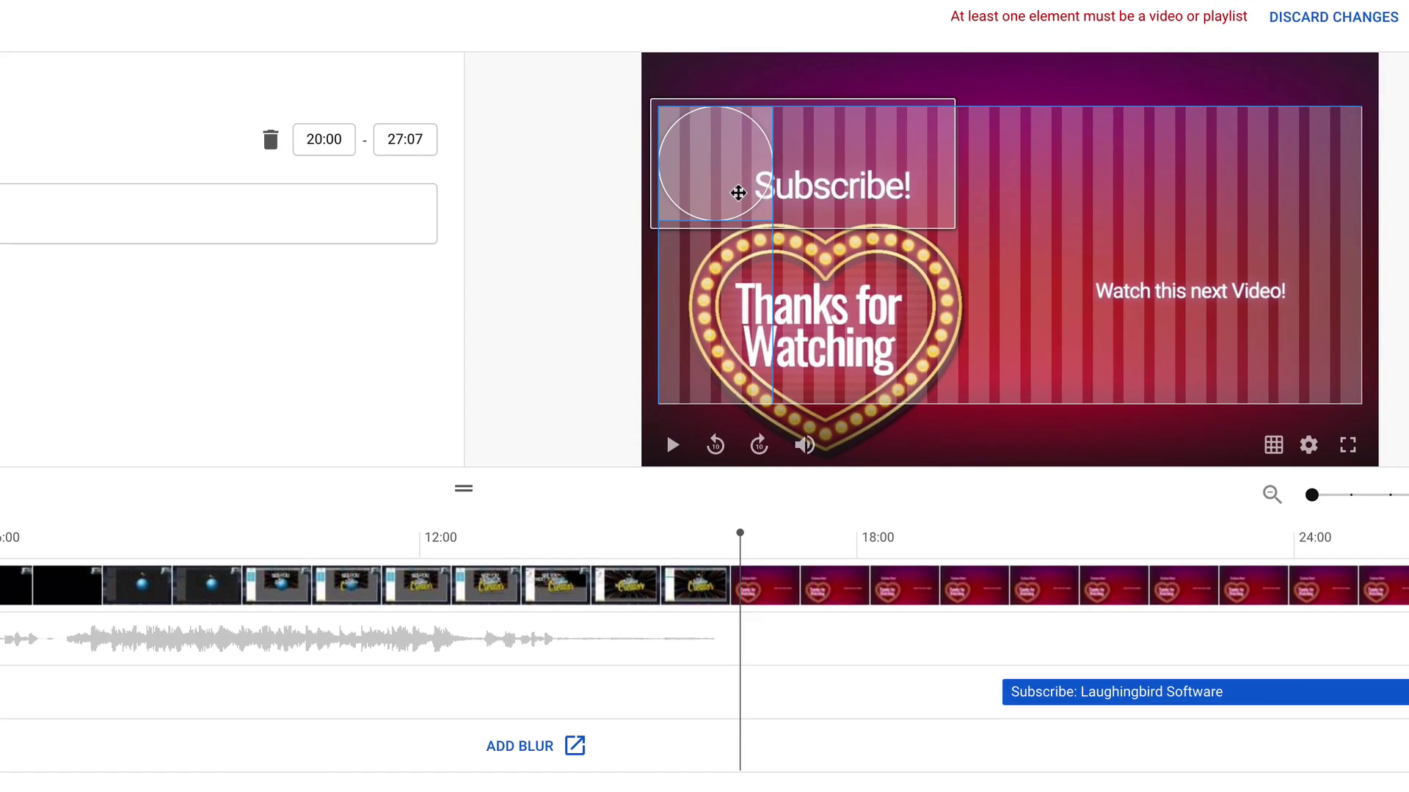
{"action": "left_click_drag", "start_coordinate": [1305, 152], "coordinate": [1400, 145]}
{"action": "left_click_drag", "start_coordinate": [835, 185], "coordinate": [995, 186]}
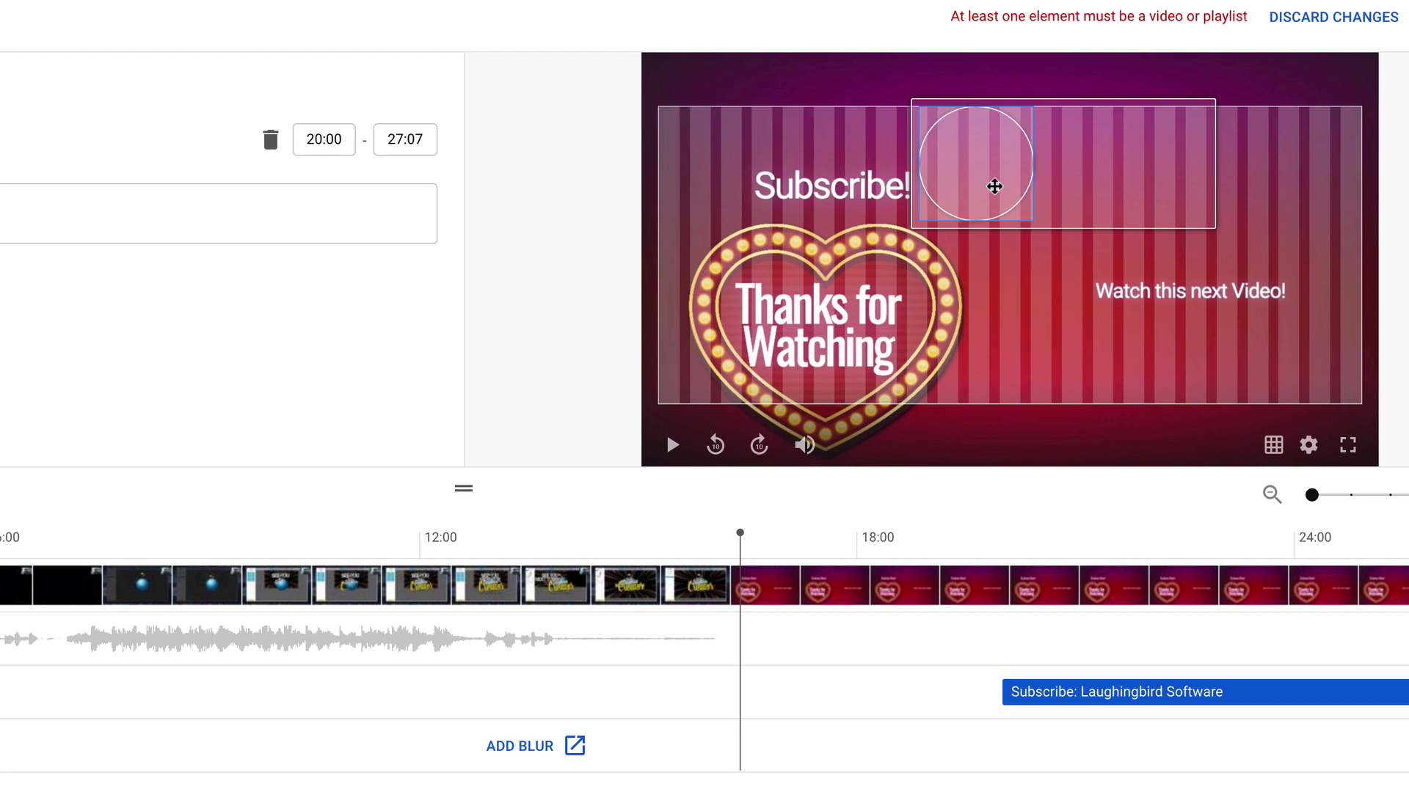
{"action": "left_click_drag", "start_coordinate": [994, 186], "coordinate": [793, 277]}
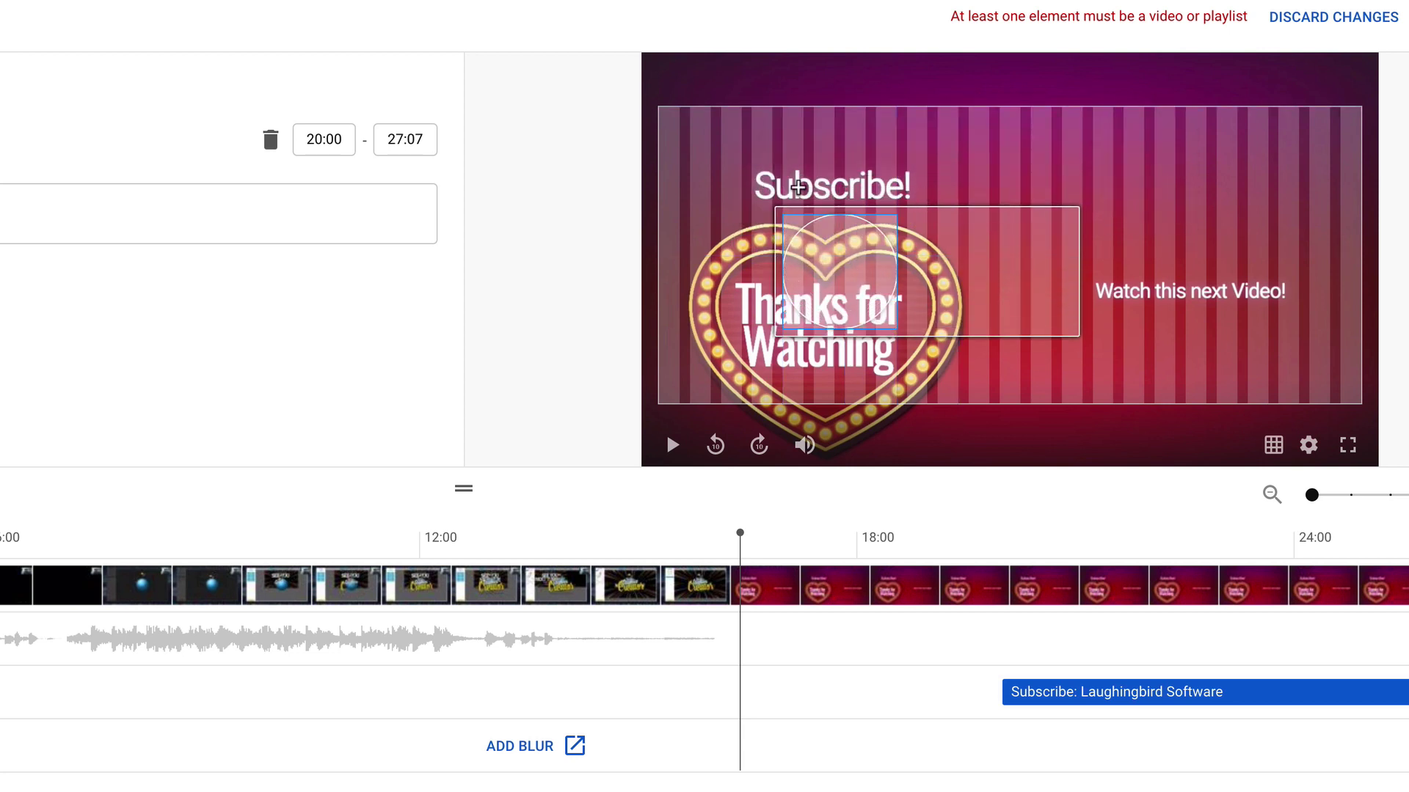
{"action": "left_click_drag", "start_coordinate": [847, 287], "coordinate": [985, 152]}
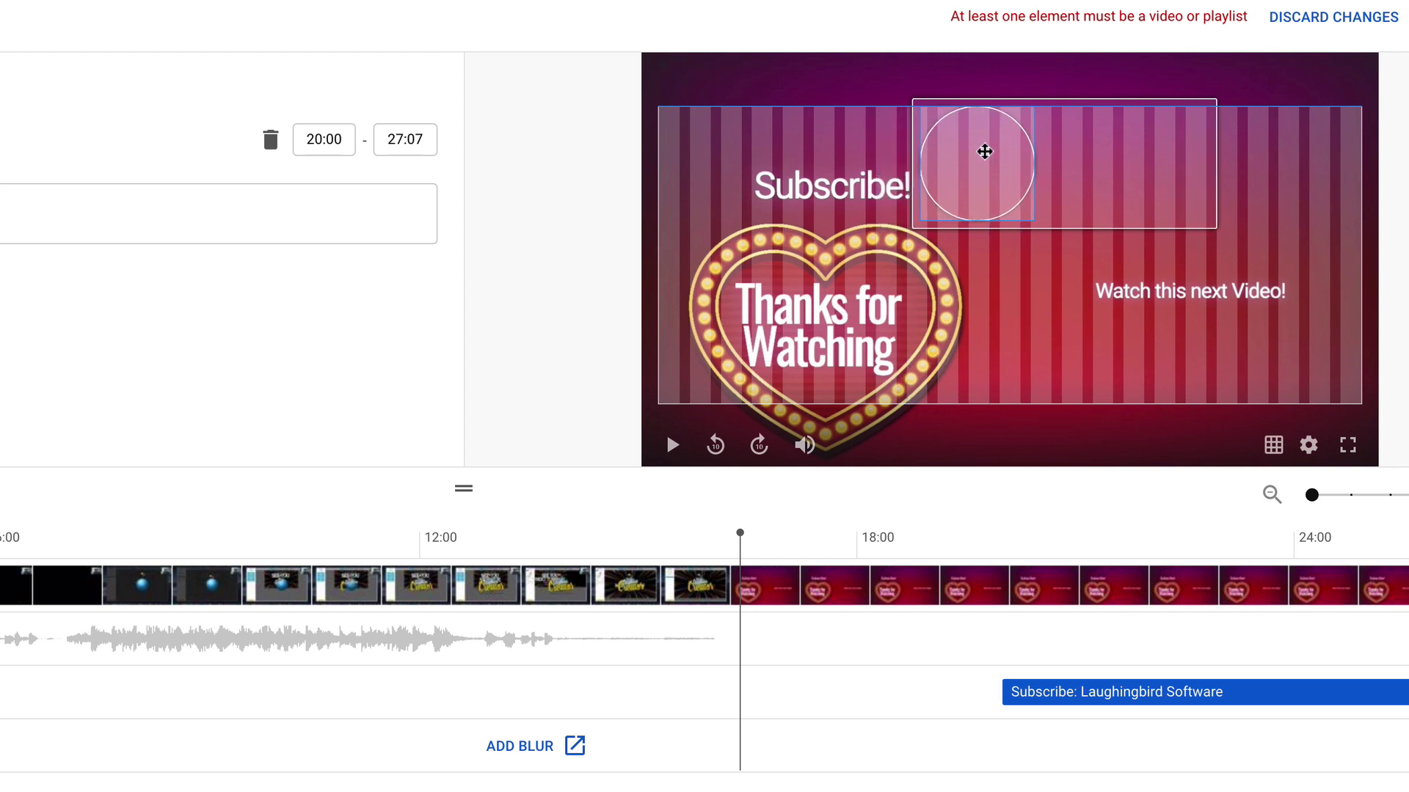
{"action": "left_click_drag", "start_coordinate": [985, 151], "coordinate": [985, 151]}
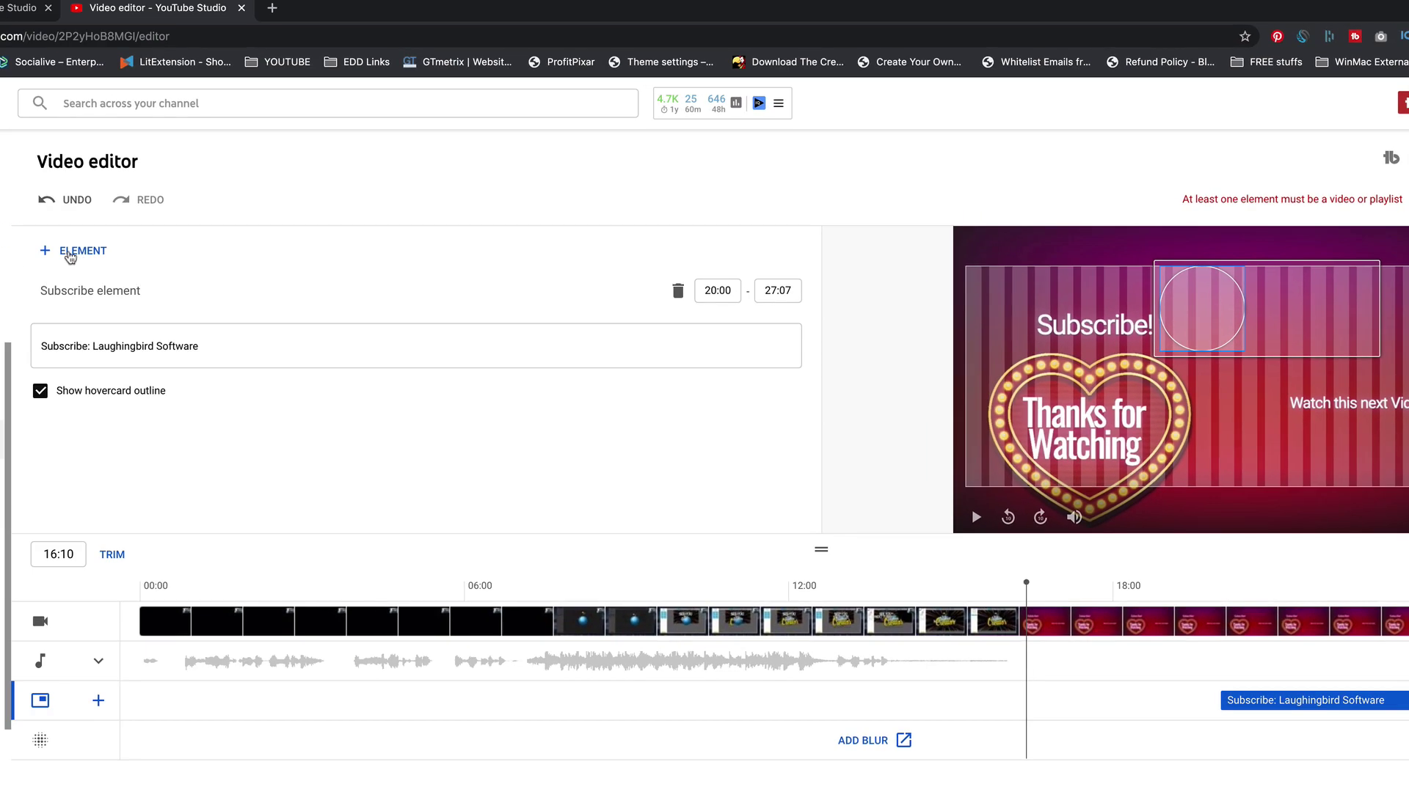
Add a 'Video: Most recent upload' element above the 'Watch this next Video!' text.
{"action": "left_click", "coordinate": [70, 254]}
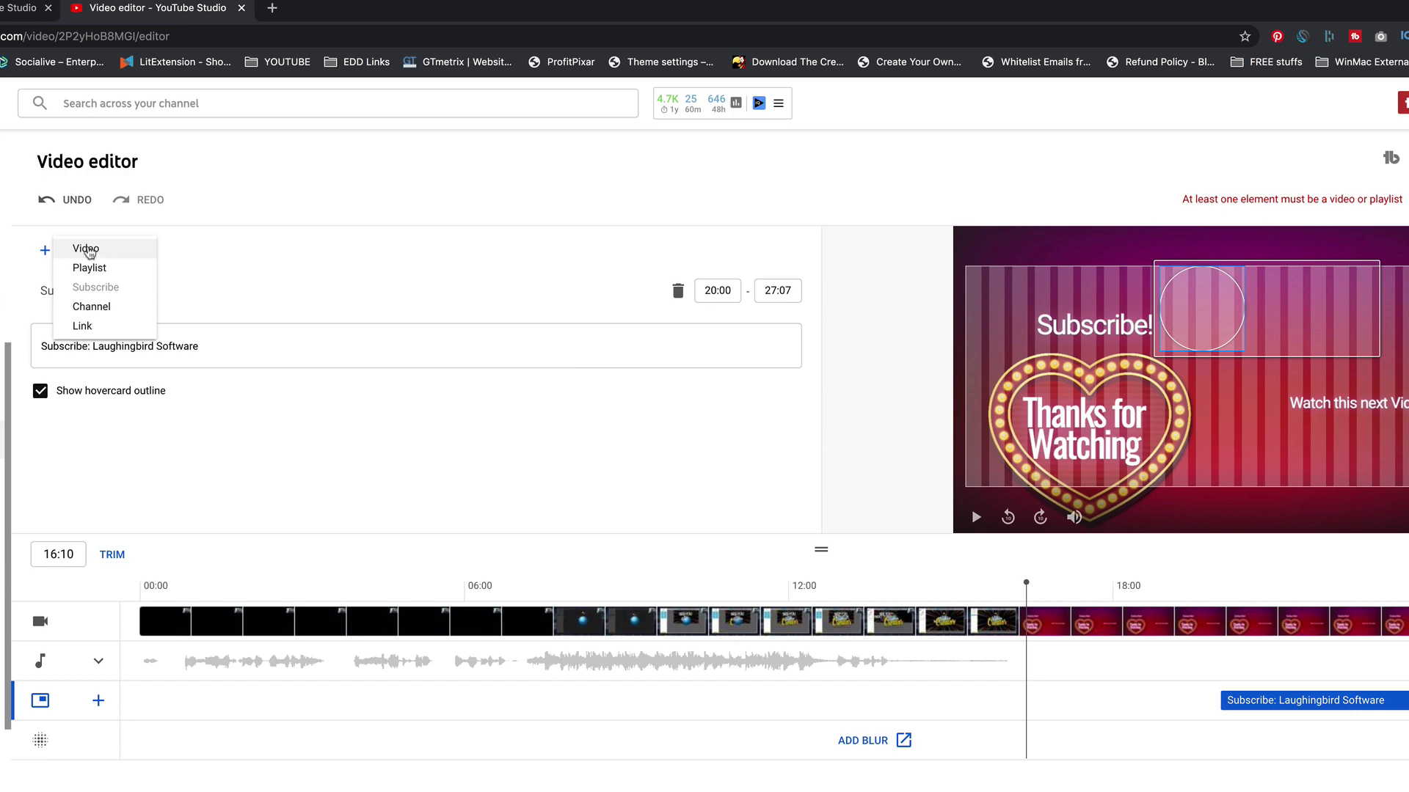
{"action": "left_click", "coordinate": [86, 249]}
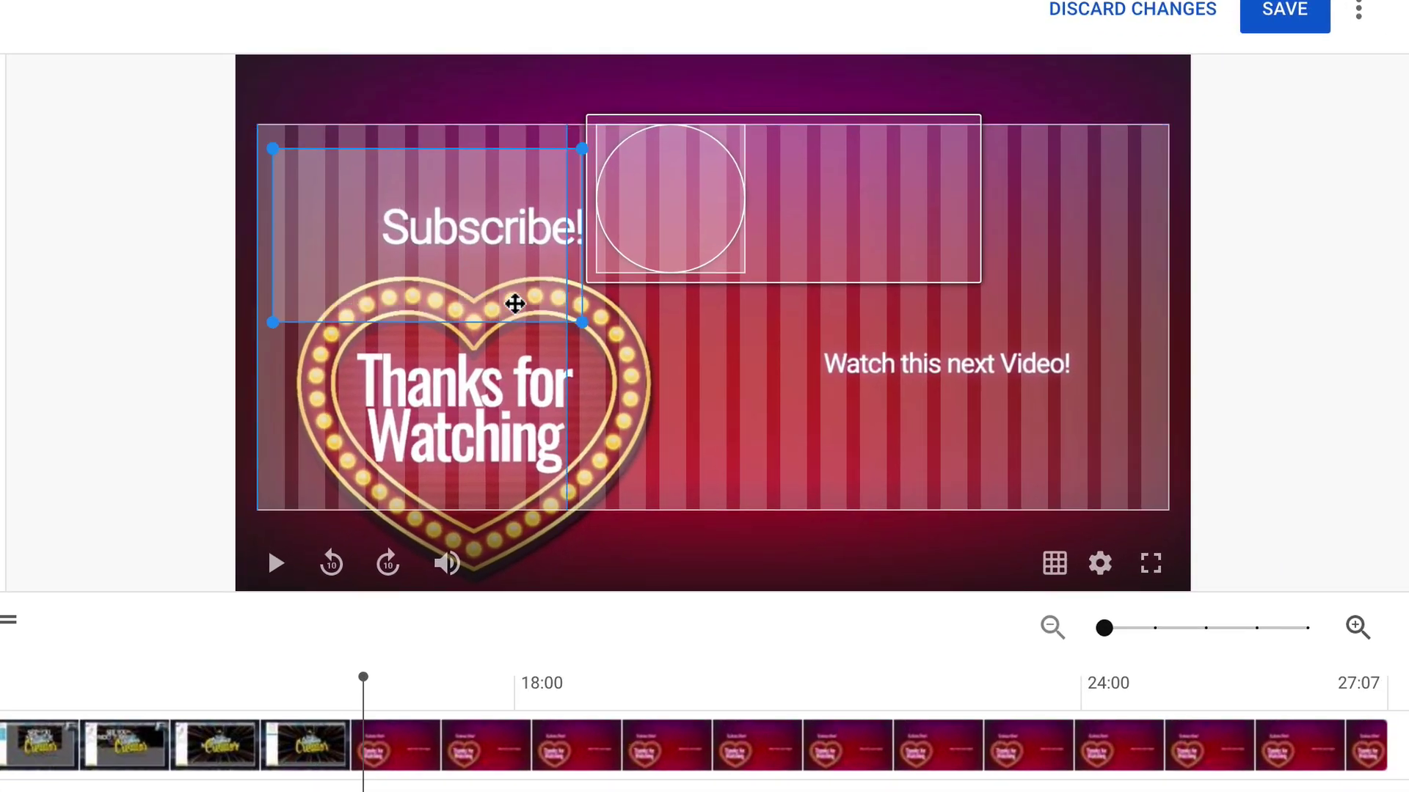
{"action": "left_click_drag", "start_coordinate": [514, 303], "coordinate": [920, 237]}
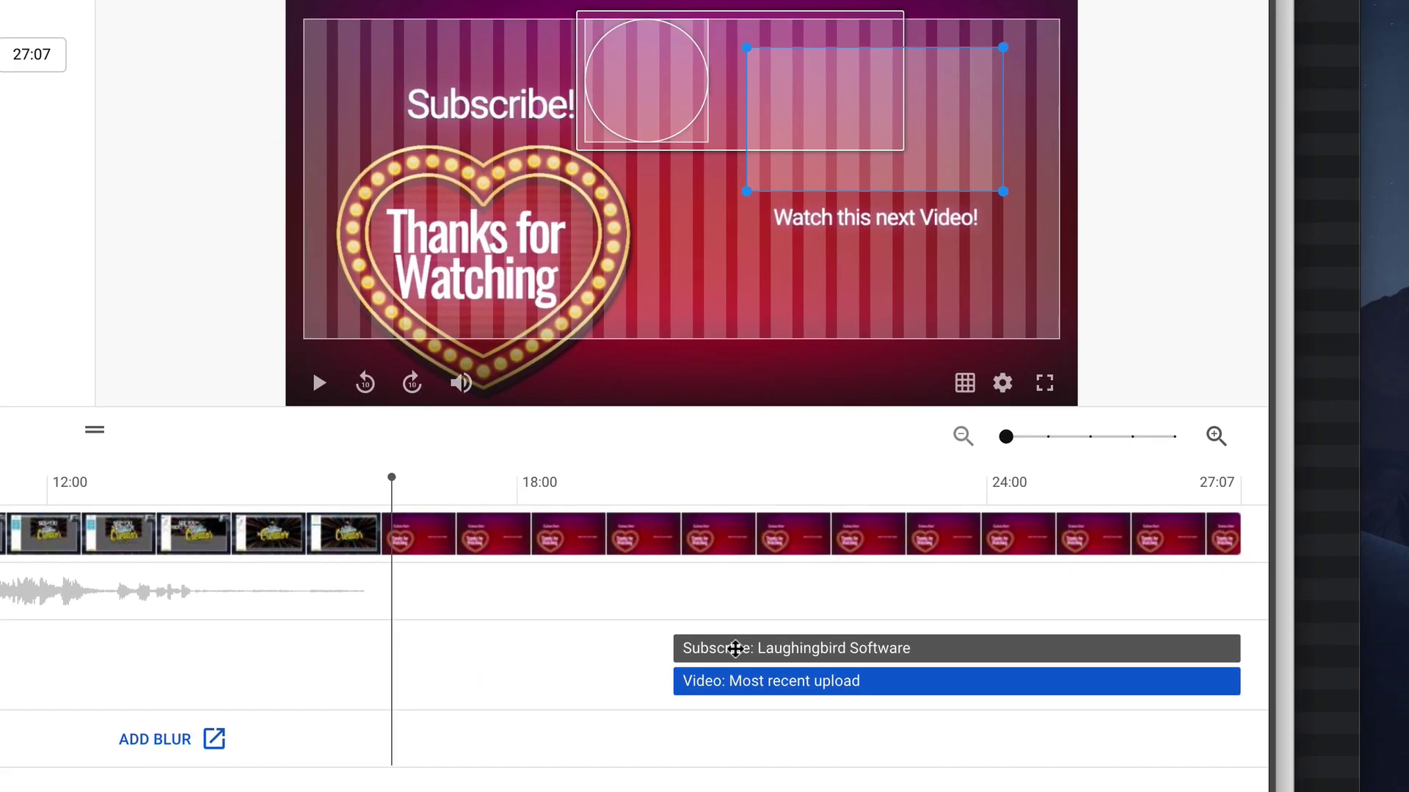
Check the Subscribe and most-recent-upload elements on the end-screen timeline.
{"action": "left_click", "coordinate": [736, 648]}
{"action": "left_click_drag", "start_coordinate": [674, 478], "coordinate": [802, 492]}
{"action": "left_click", "coordinate": [817, 680]}
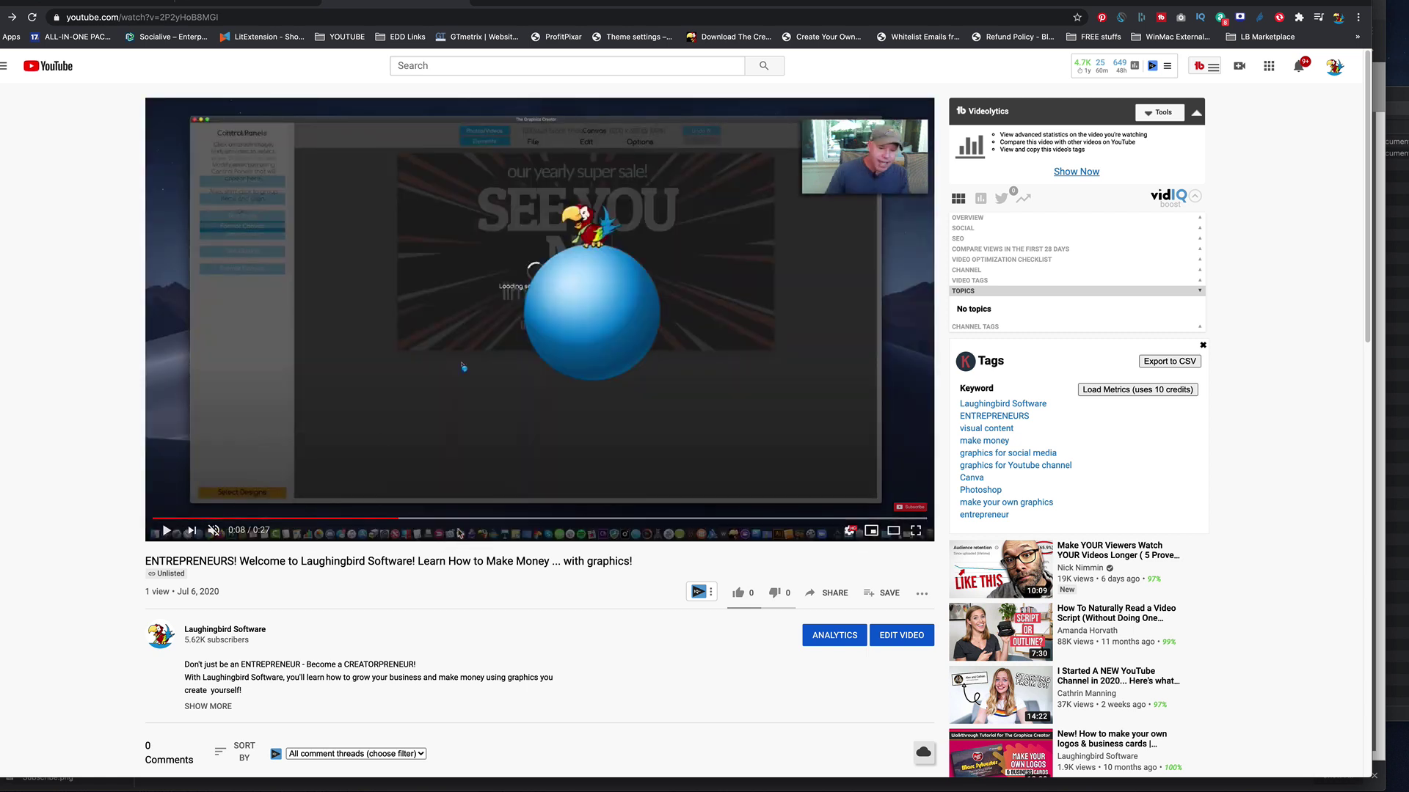
Play the video to its end screen with the channel subscribe card and 'Watch me Do it!' video.
{"action": "left_click", "coordinate": [169, 530]}
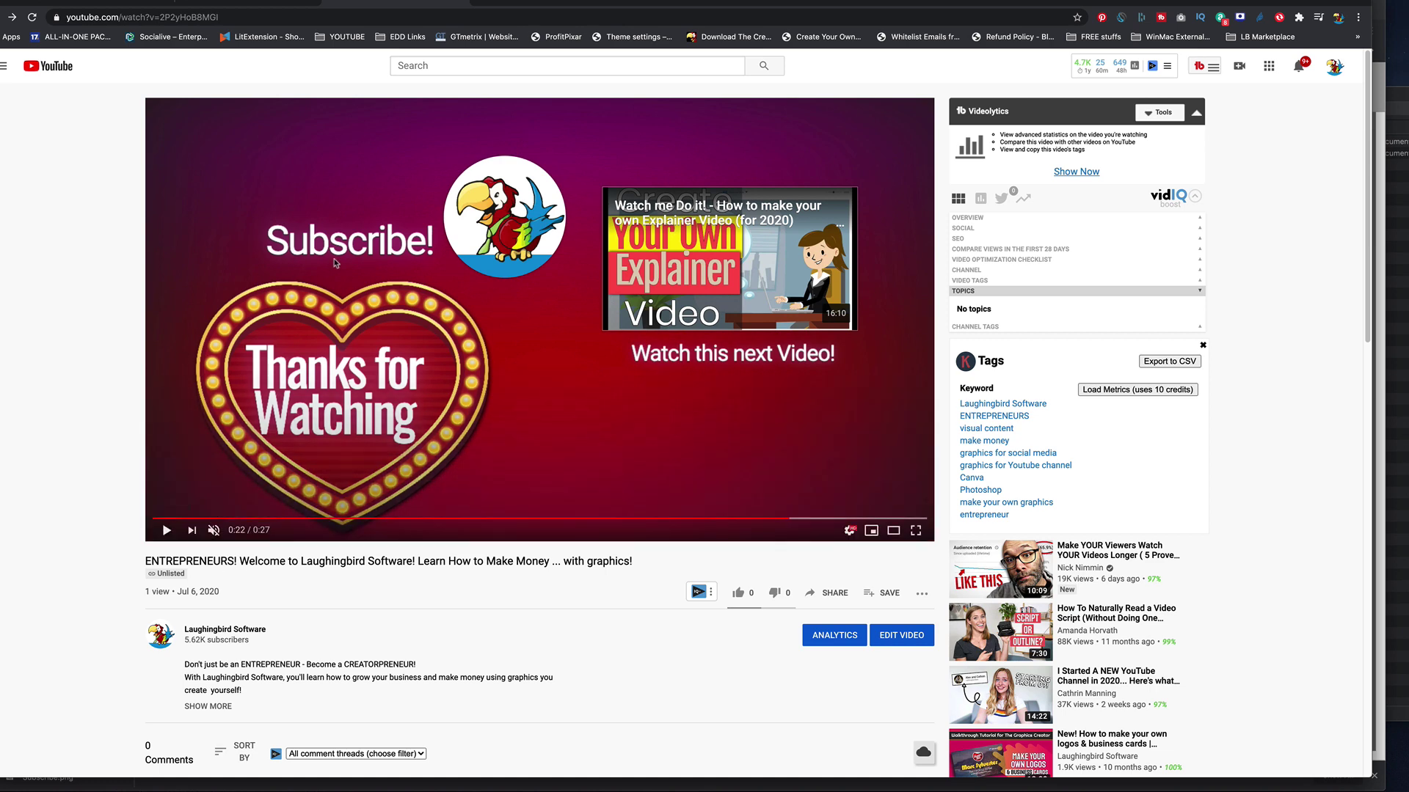
{"action": "mouse_move", "coordinate": [508, 230]}
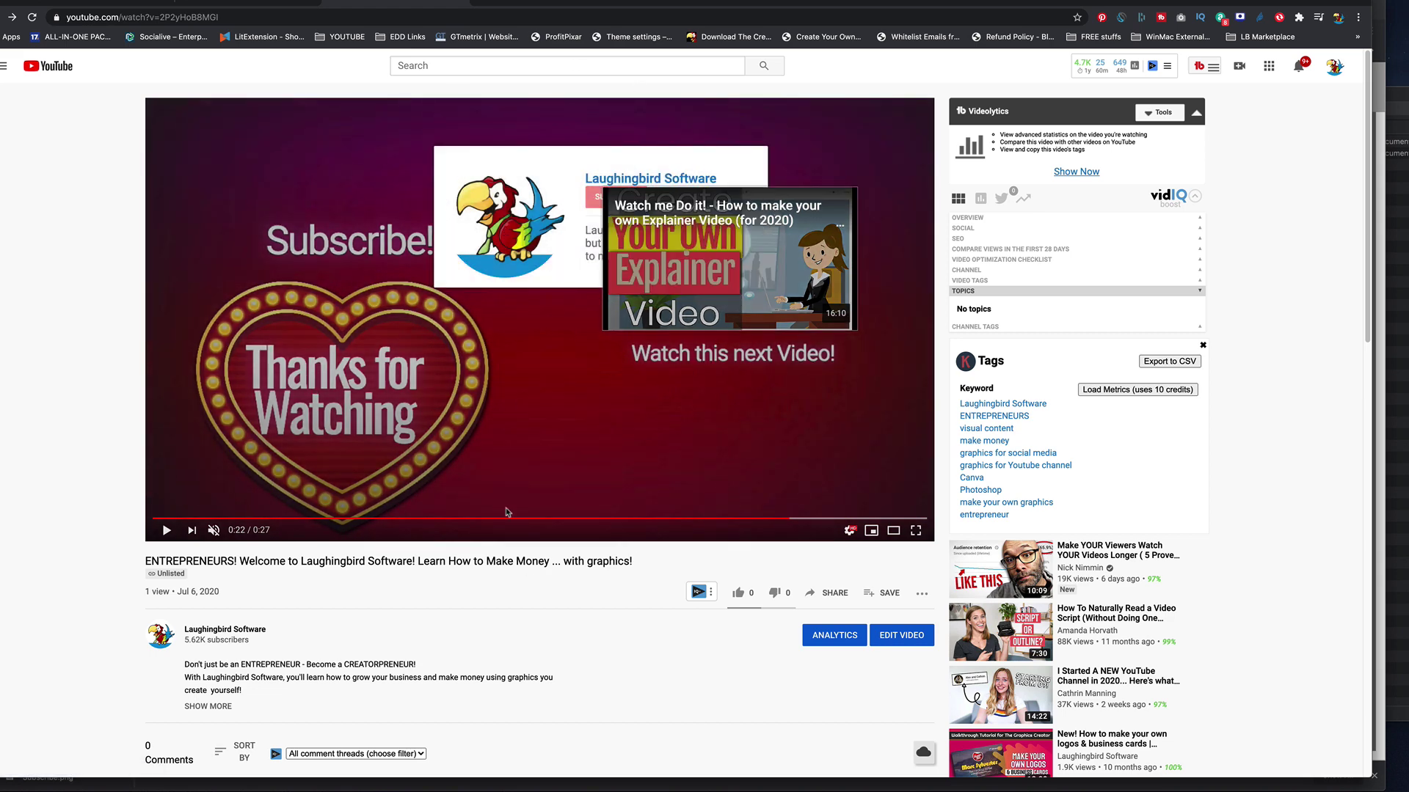
Switch back to The Graphics Creator window and discard the current design's unsaved changes.
{"action": "left_click", "coordinate": [249, 0]}
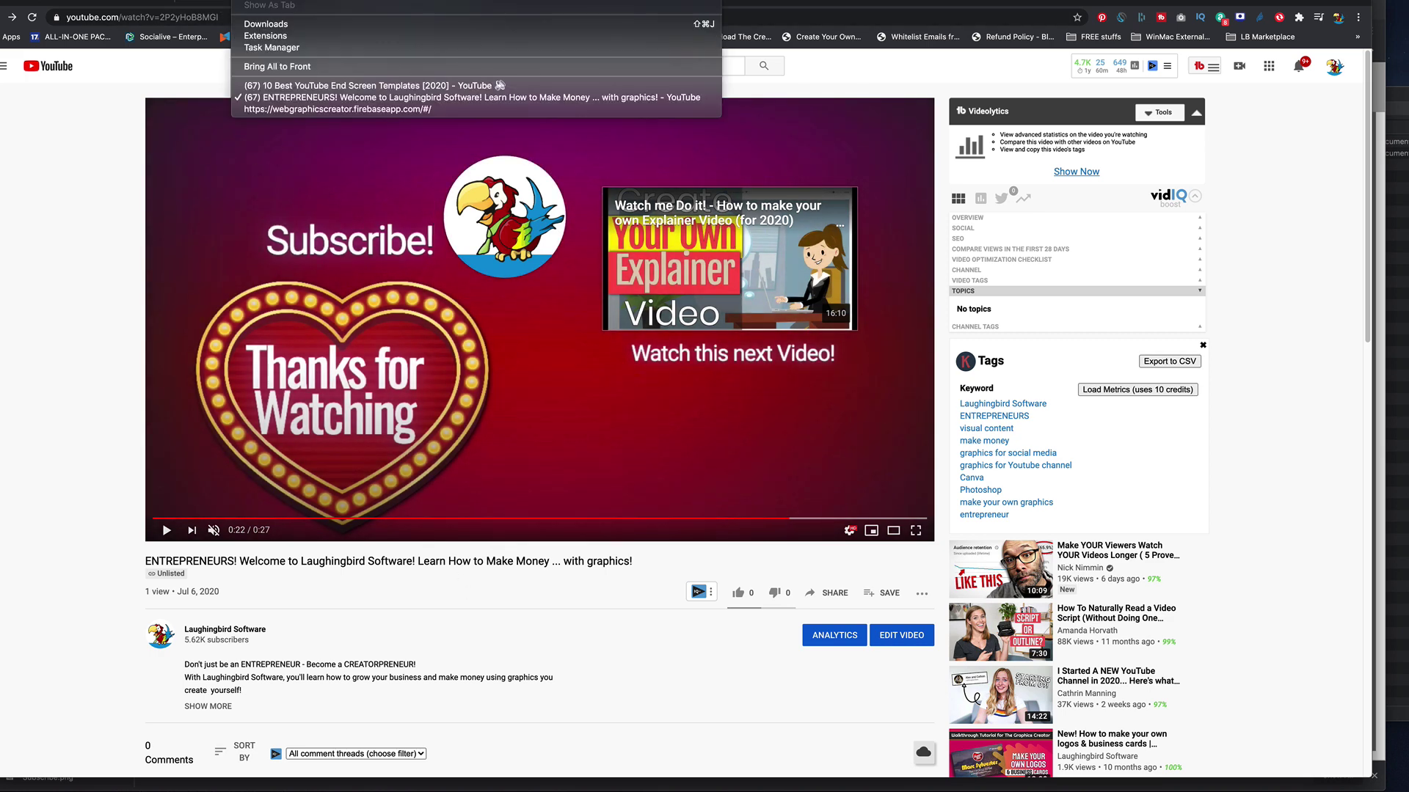
{"action": "left_click", "coordinate": [291, 109]}
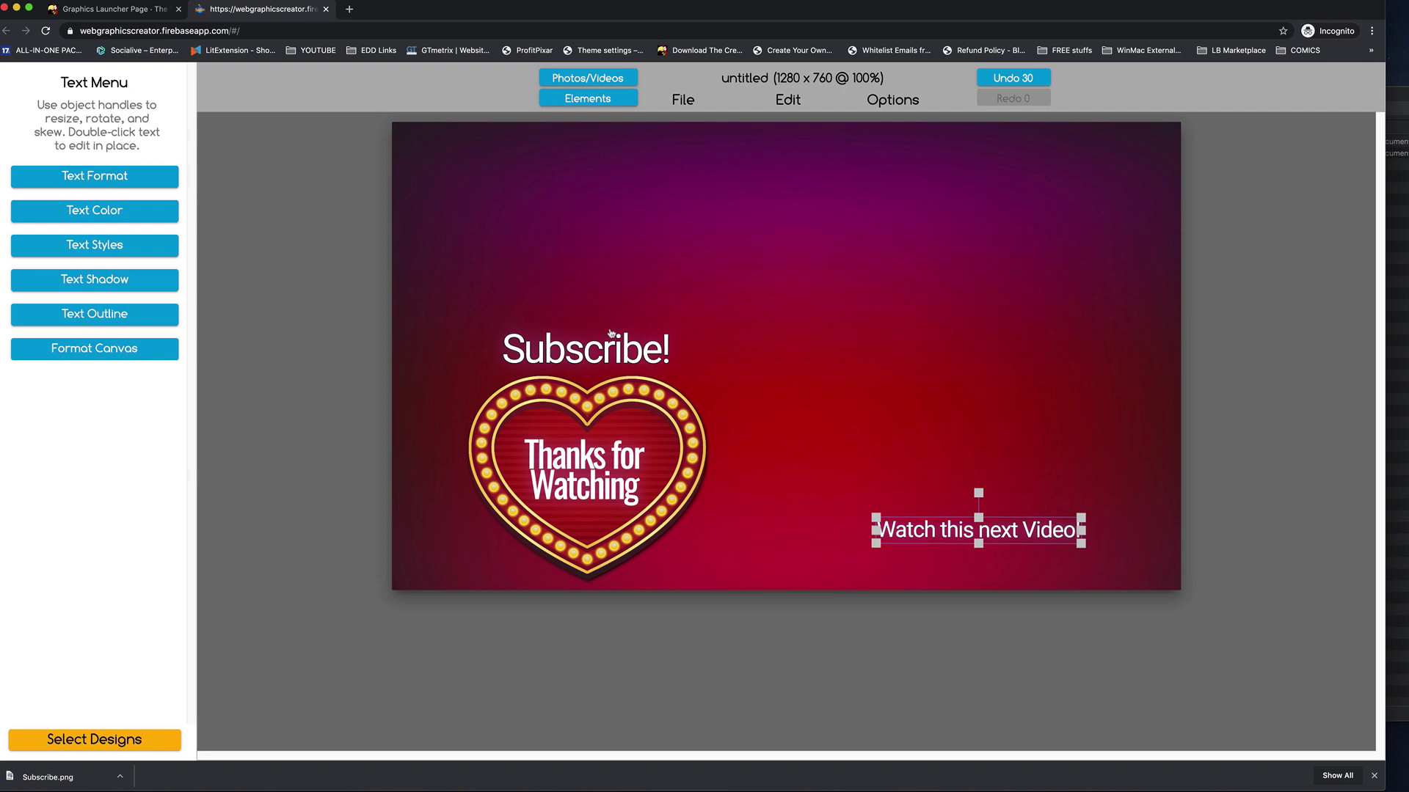
{"action": "left_click", "coordinate": [719, 486]}
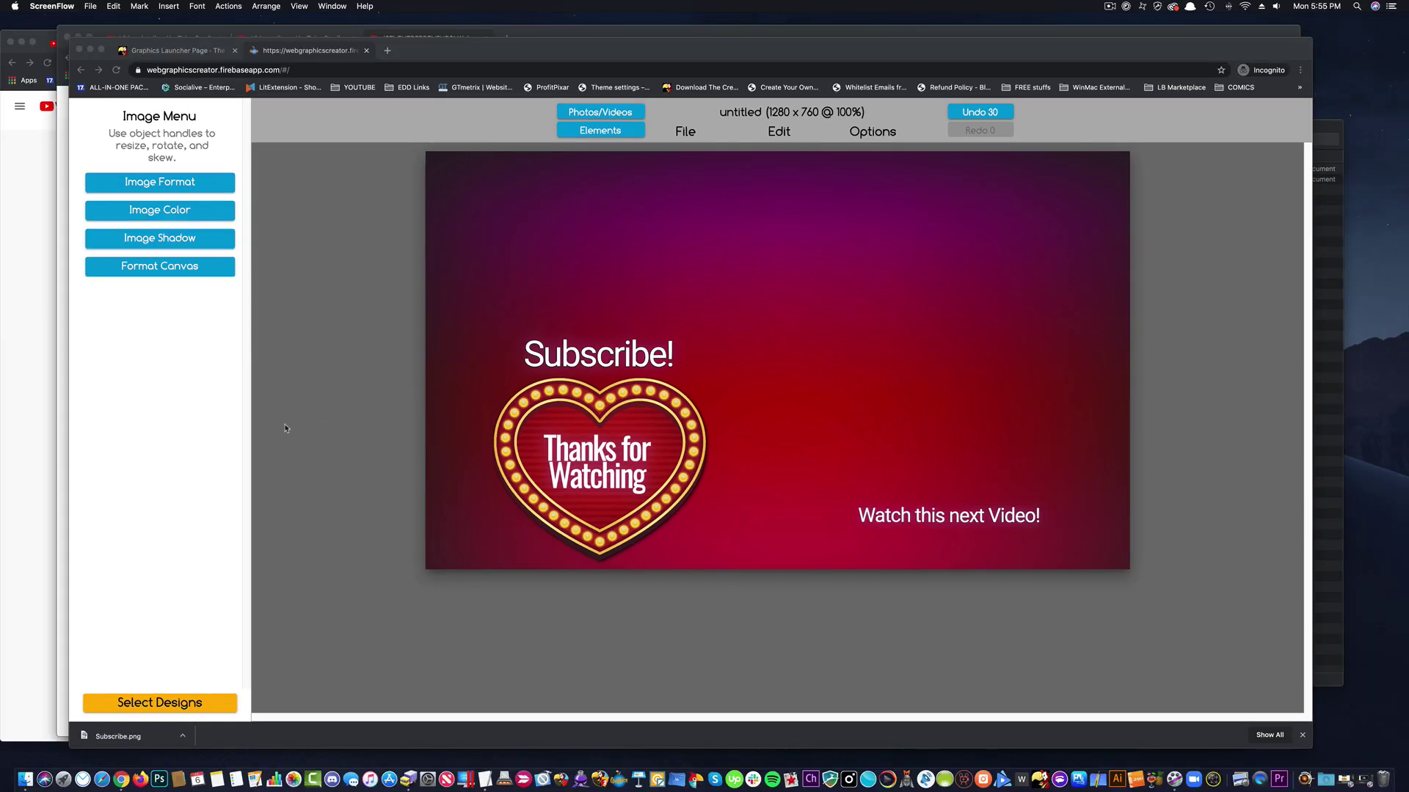
{"action": "left_click", "coordinate": [168, 704]}
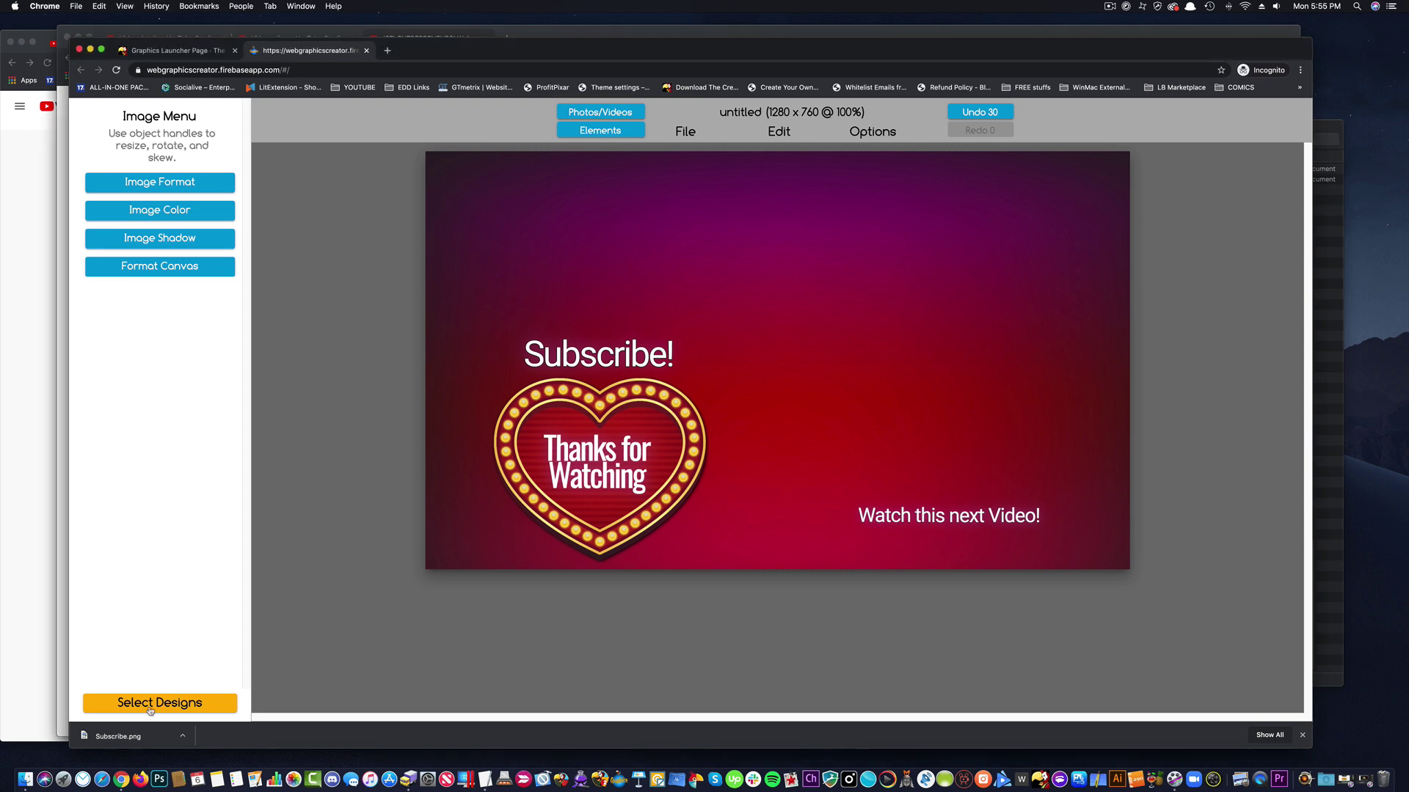
{"action": "left_click", "coordinate": [168, 705]}
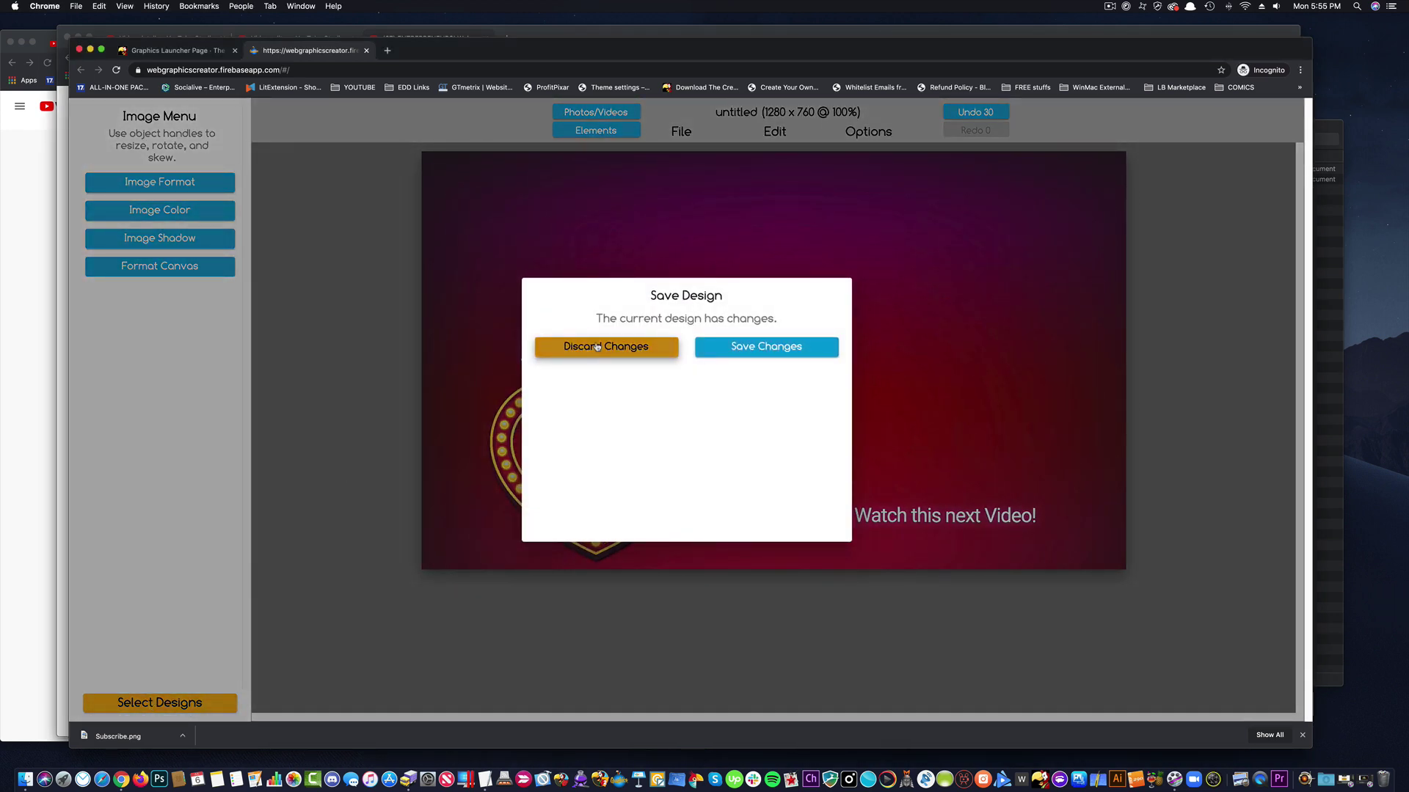
{"action": "left_click", "coordinate": [598, 347]}
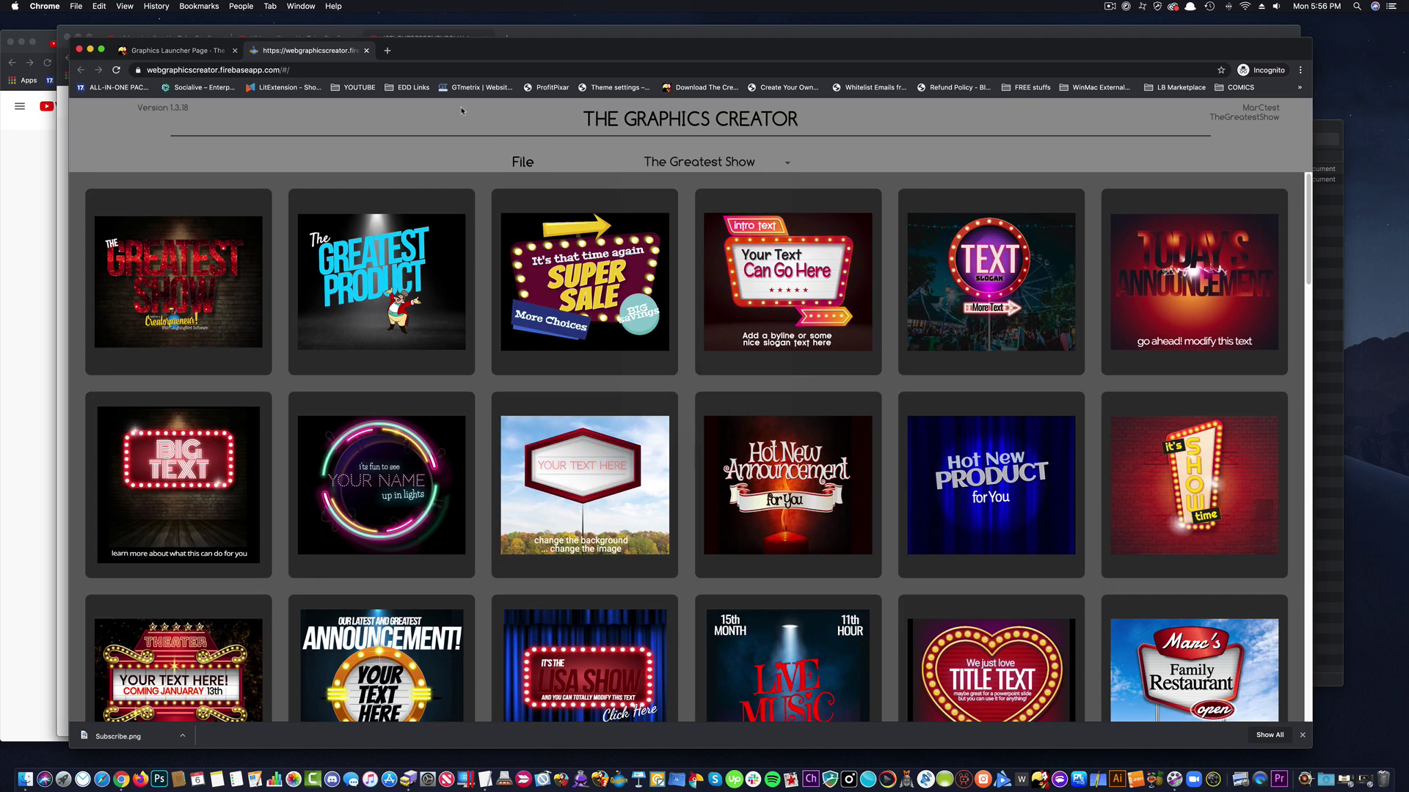
Close the editor tab and scroll down the launcher's design categories.
{"action": "left_click", "coordinate": [365, 50]}
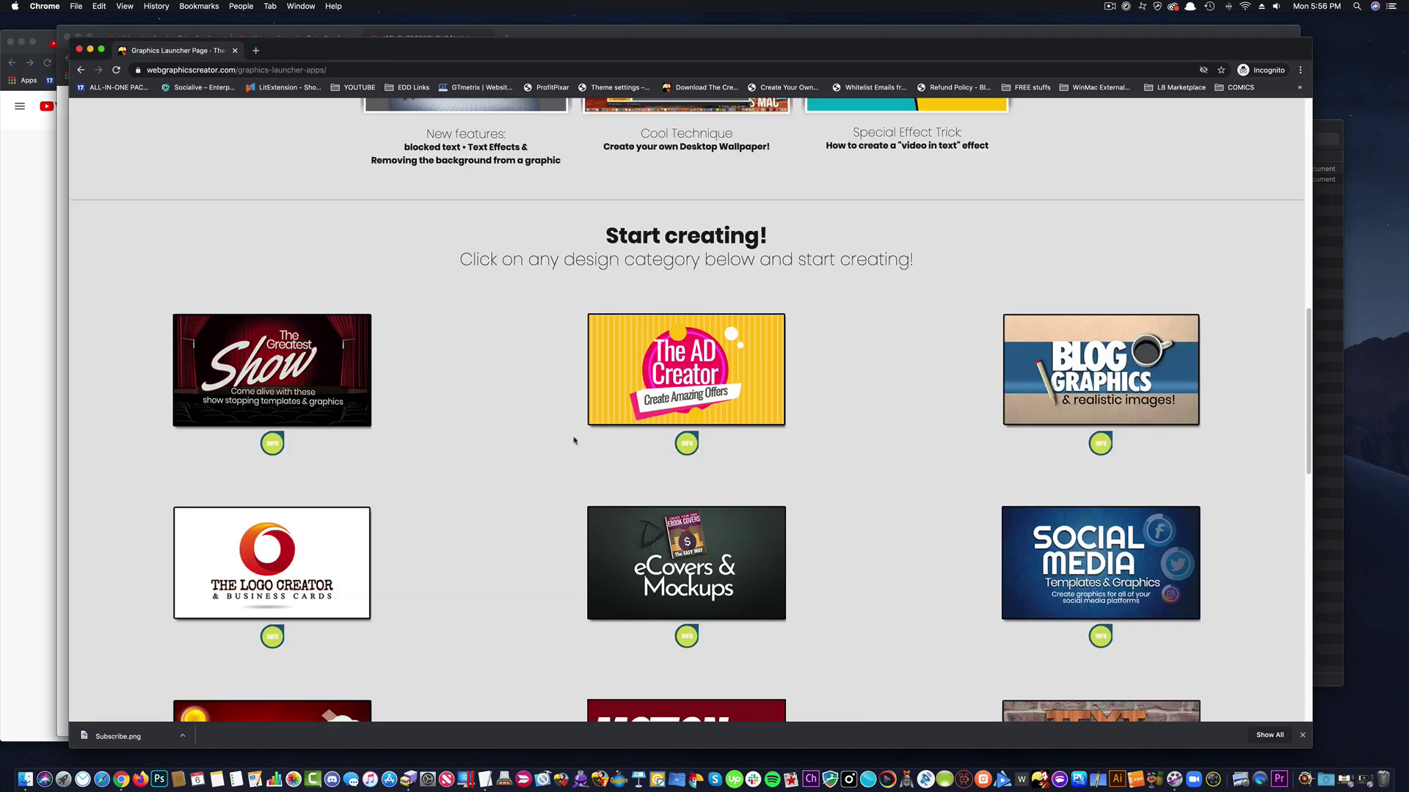
{"action": "scroll", "coordinate": [509, 463], "scroll_direction": "down", "scroll_amount": 3}
{"action": "scroll", "coordinate": [509, 463], "scroll_direction": "down", "scroll_amount": 3}
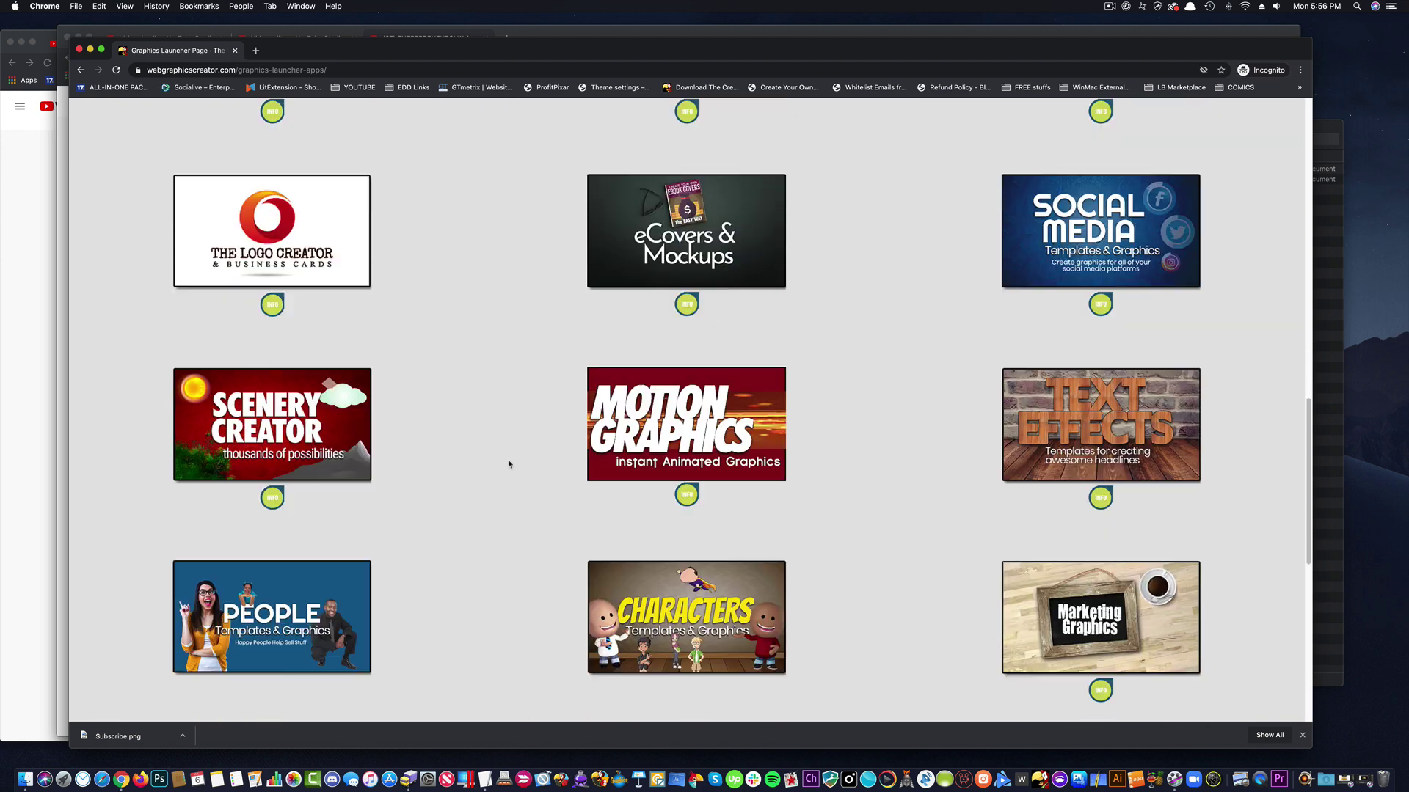
{"action": "scroll", "coordinate": [509, 463], "scroll_direction": "down", "scroll_amount": 1}
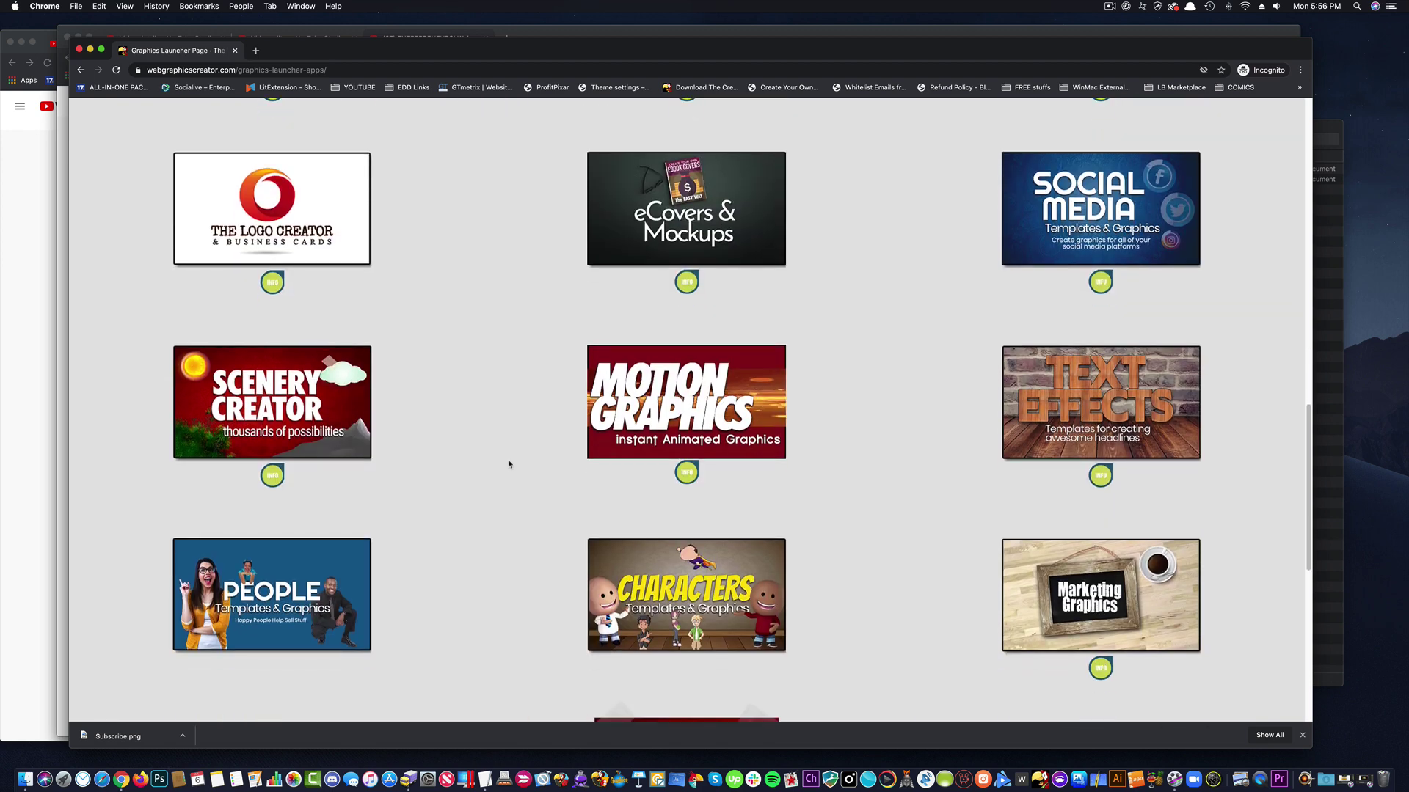
Browse the Scenery Creator templates and return to the top row with the Challenge design.
{"action": "left_click", "coordinate": [299, 441]}
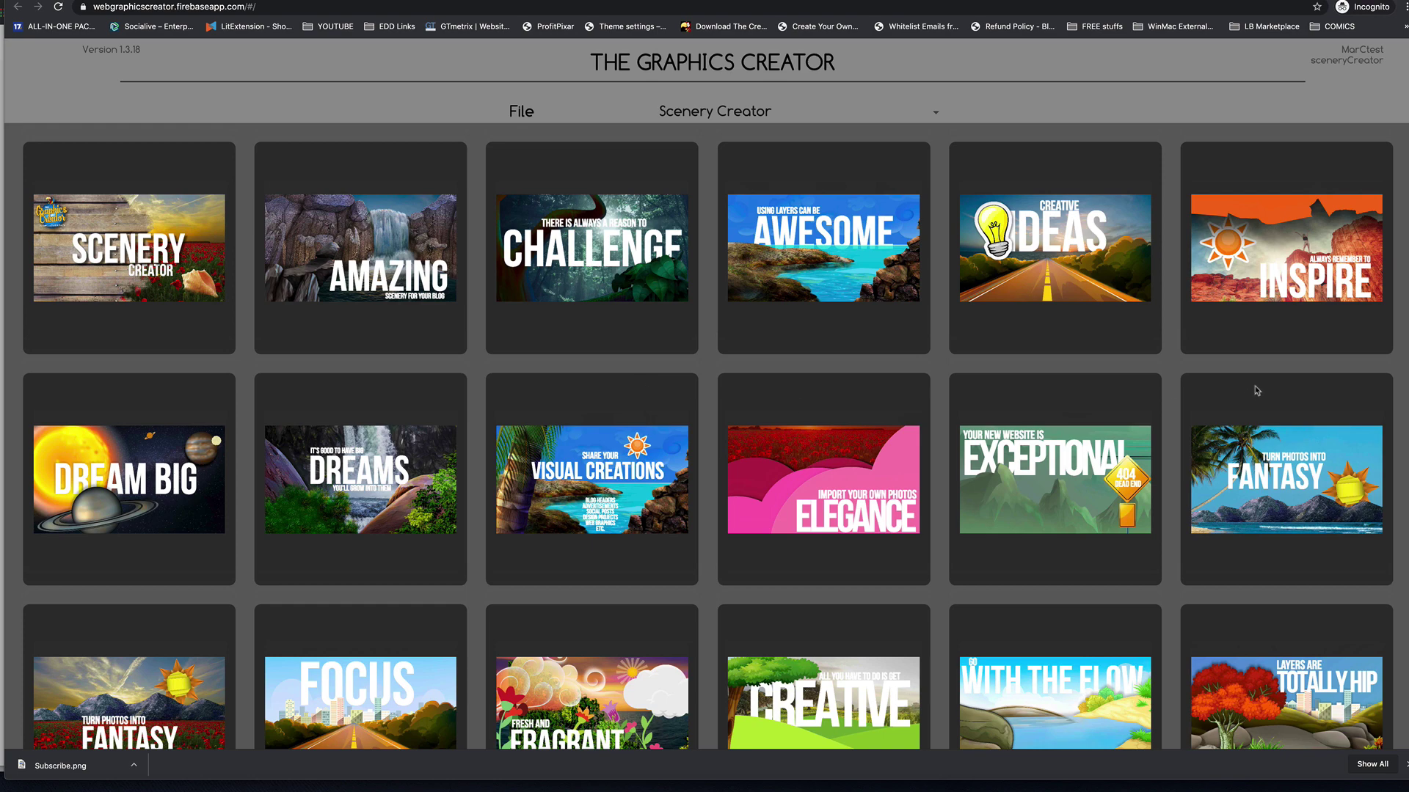
{"action": "scroll", "coordinate": [708, 437], "scroll_direction": "down", "scroll_amount": 2}
{"action": "scroll", "coordinate": [707, 436], "scroll_direction": "up", "scroll_amount": 2}
{"action": "scroll", "coordinate": [1394, 388], "scroll_direction": "down", "scroll_amount": 5}
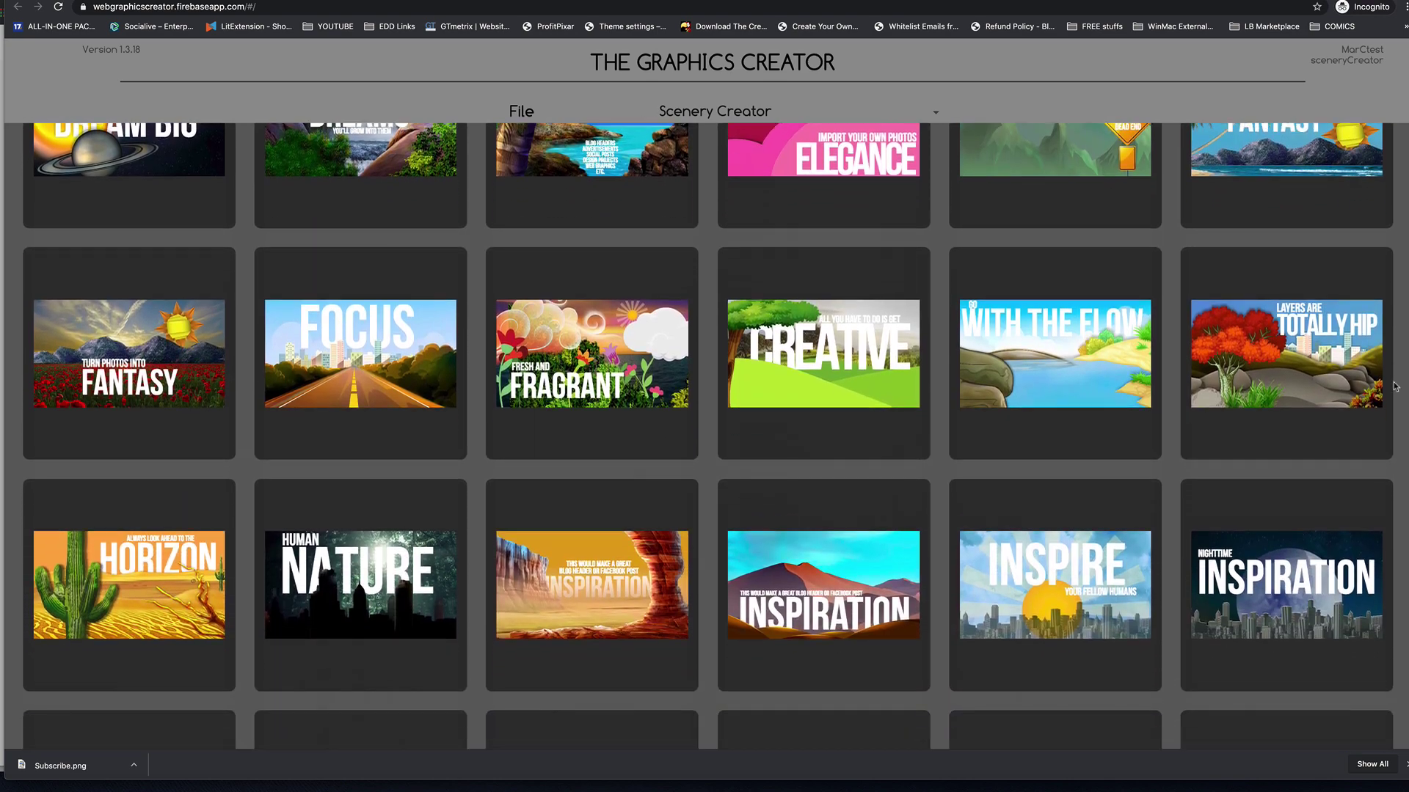
{"action": "scroll", "coordinate": [1394, 389], "scroll_direction": "down", "scroll_amount": 5}
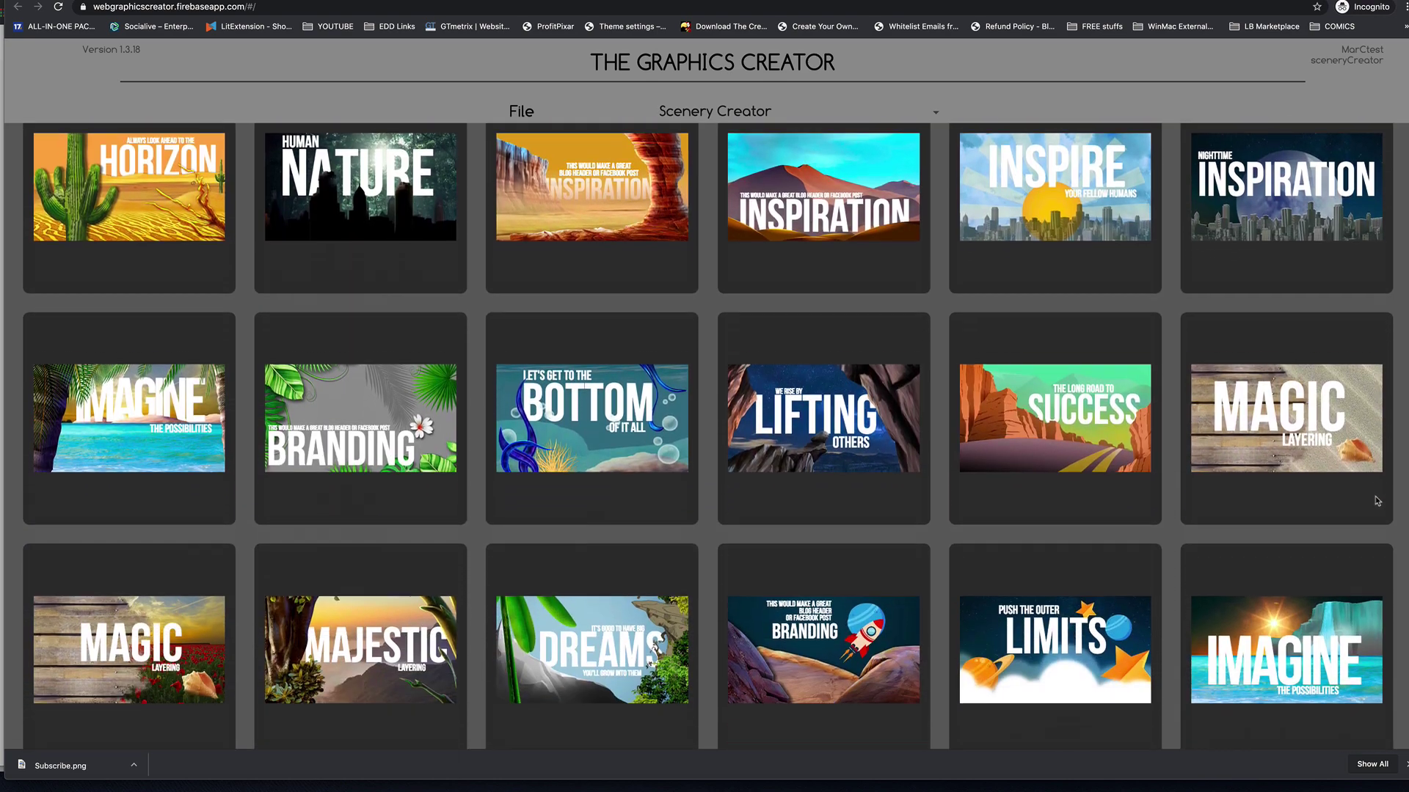
{"action": "scroll", "coordinate": [1377, 502], "scroll_direction": "down", "scroll_amount": 3}
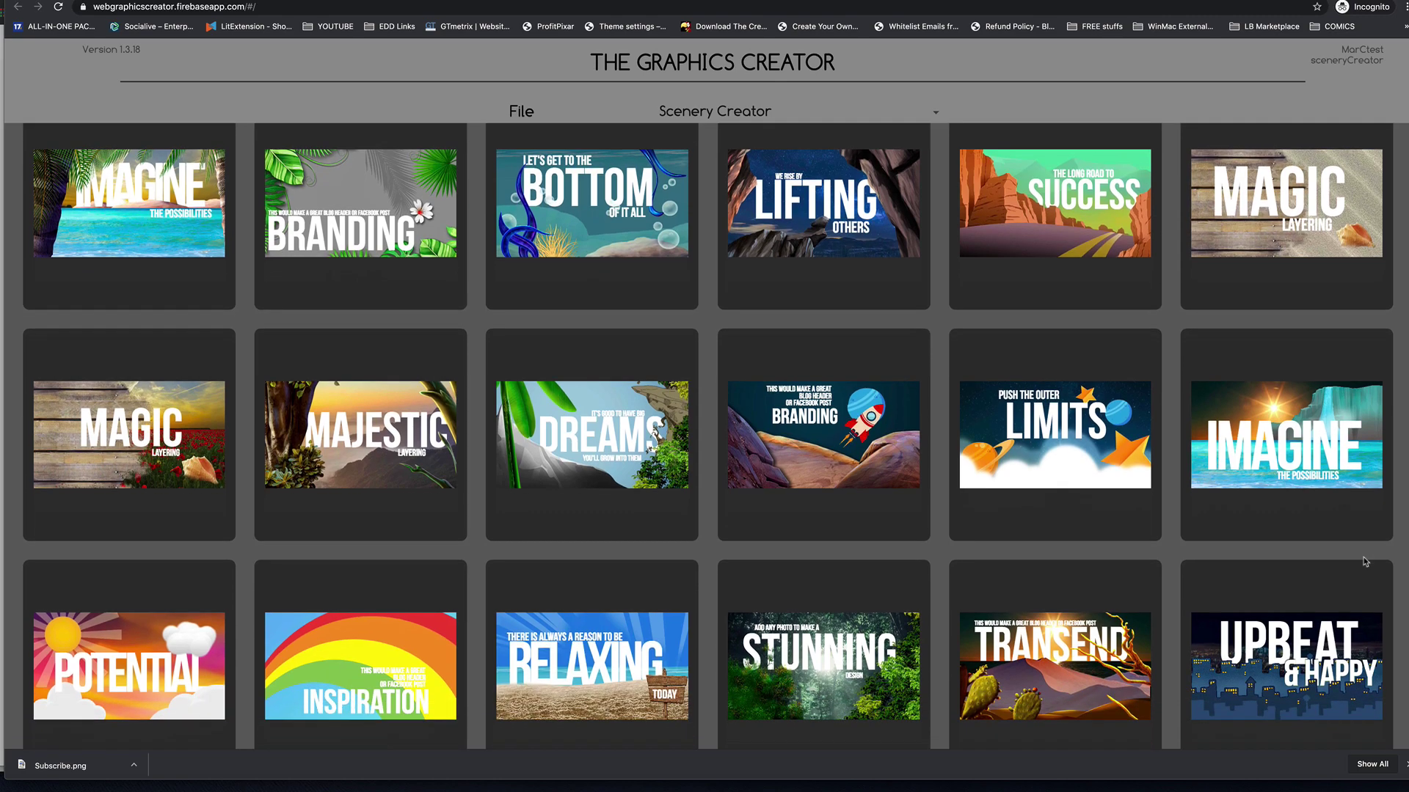
{"action": "scroll", "coordinate": [1365, 562], "scroll_direction": "up", "scroll_amount": 13}
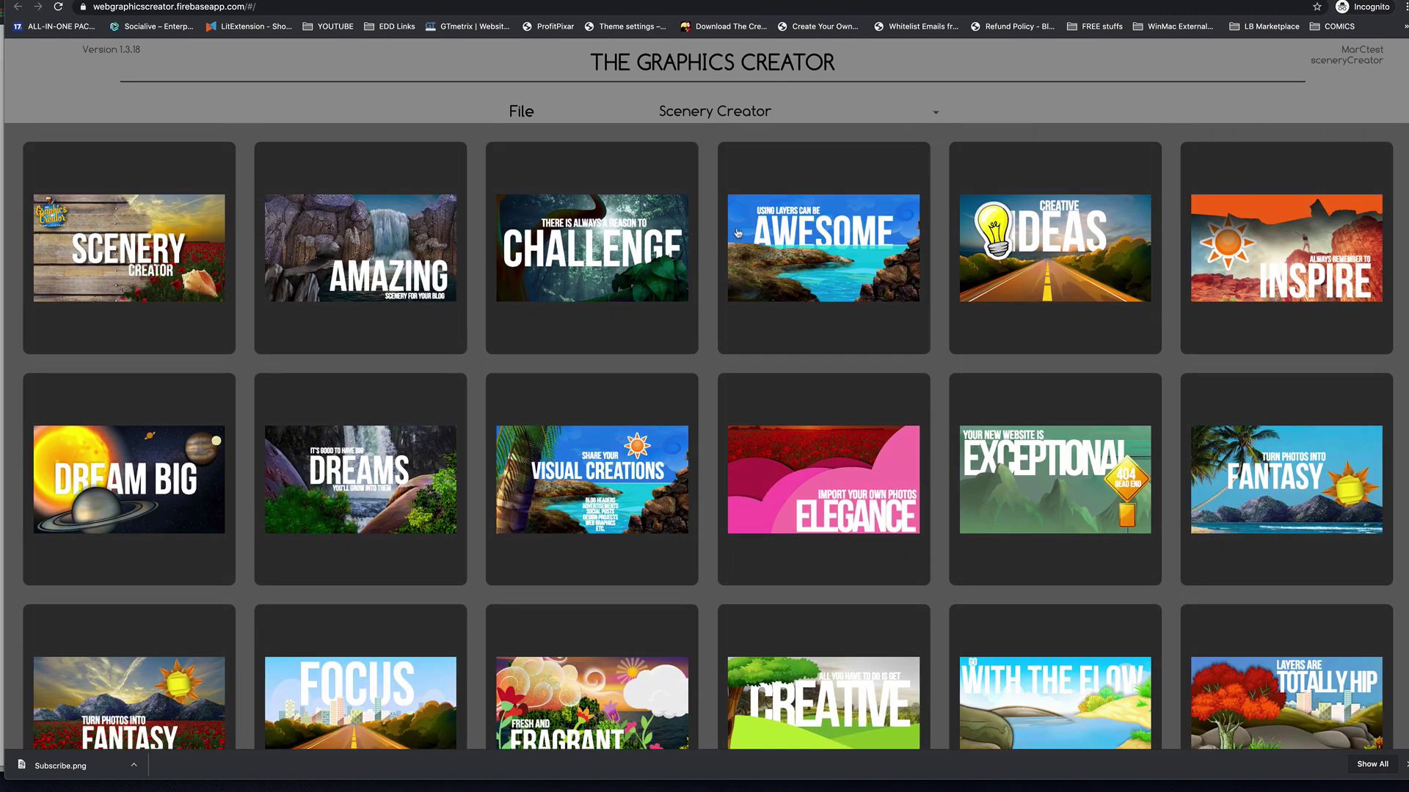
Open the jungle Challenge design, reposition the leaves, and retype the headline as THANKS FOR WATCHING.
{"action": "left_click", "coordinate": [618, 262]}
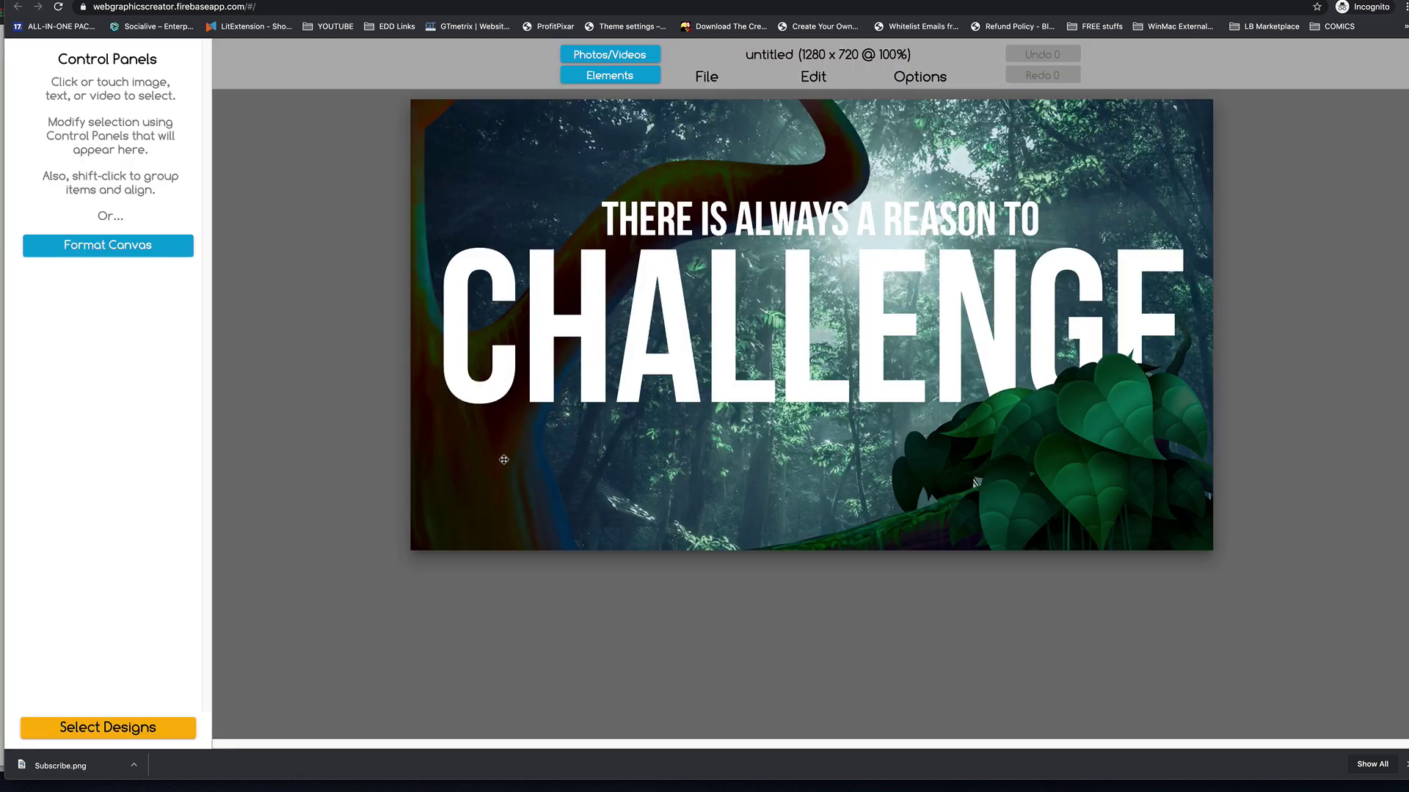
{"action": "left_click", "coordinate": [504, 459]}
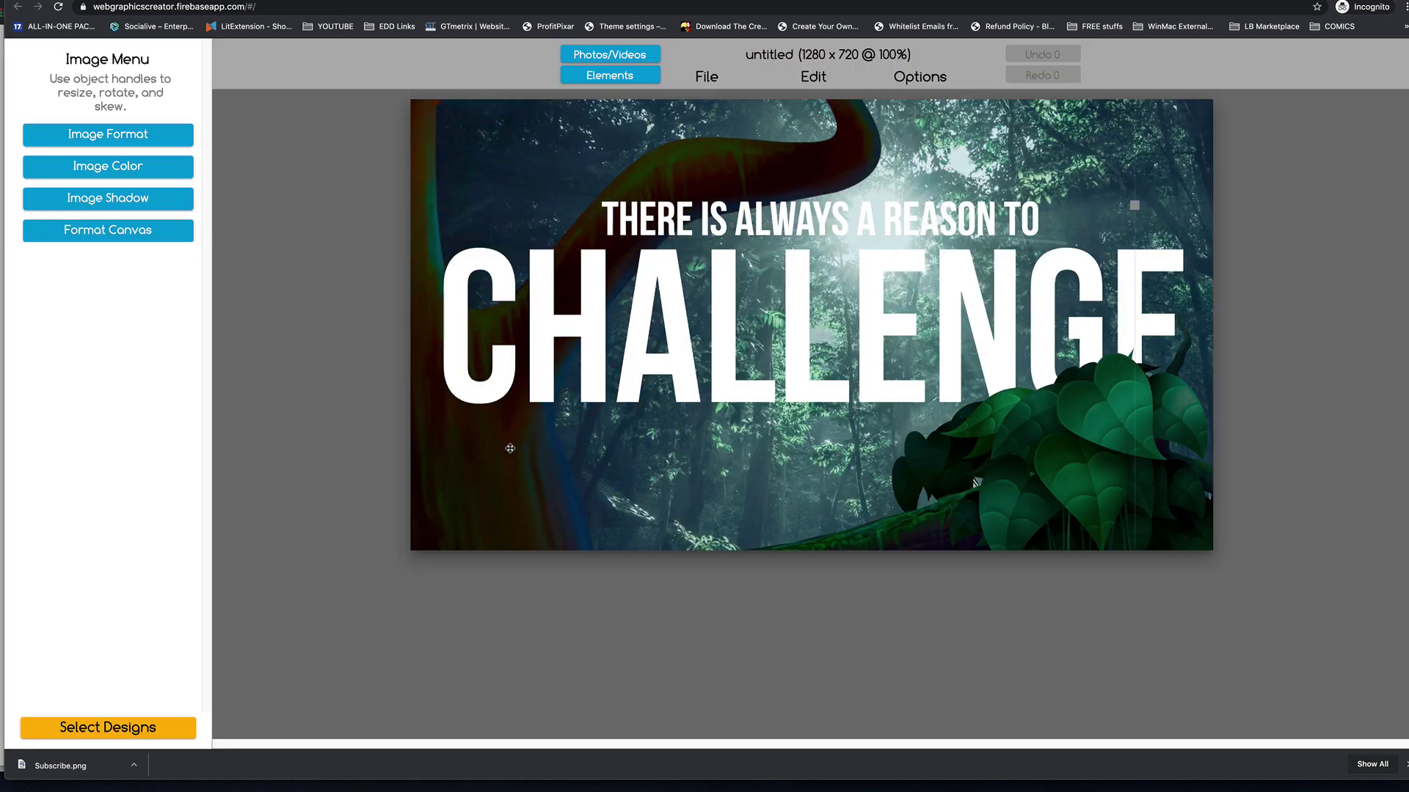
{"action": "left_click_drag", "start_coordinate": [1057, 508], "coordinate": [1111, 467]}
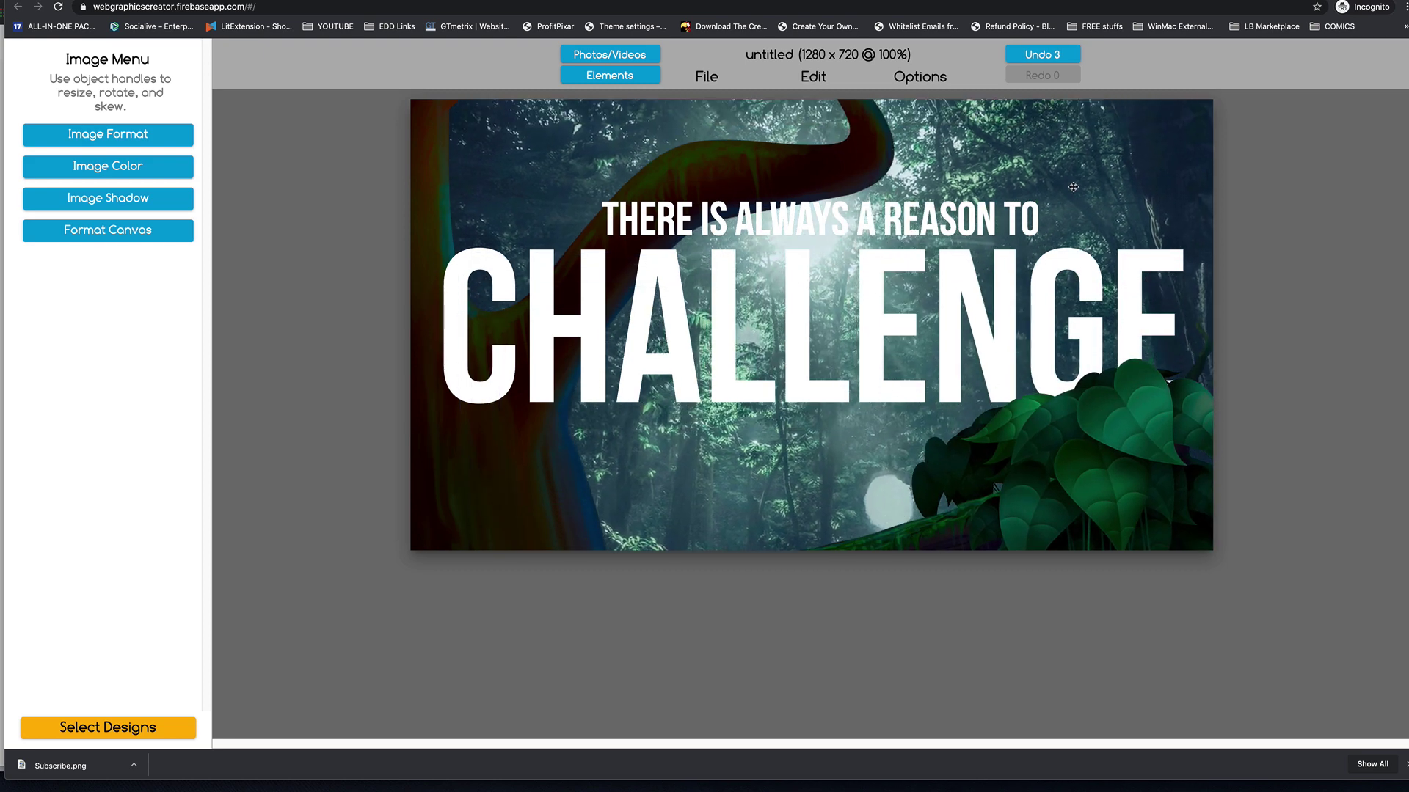
{"action": "left_click", "coordinate": [1091, 162]}
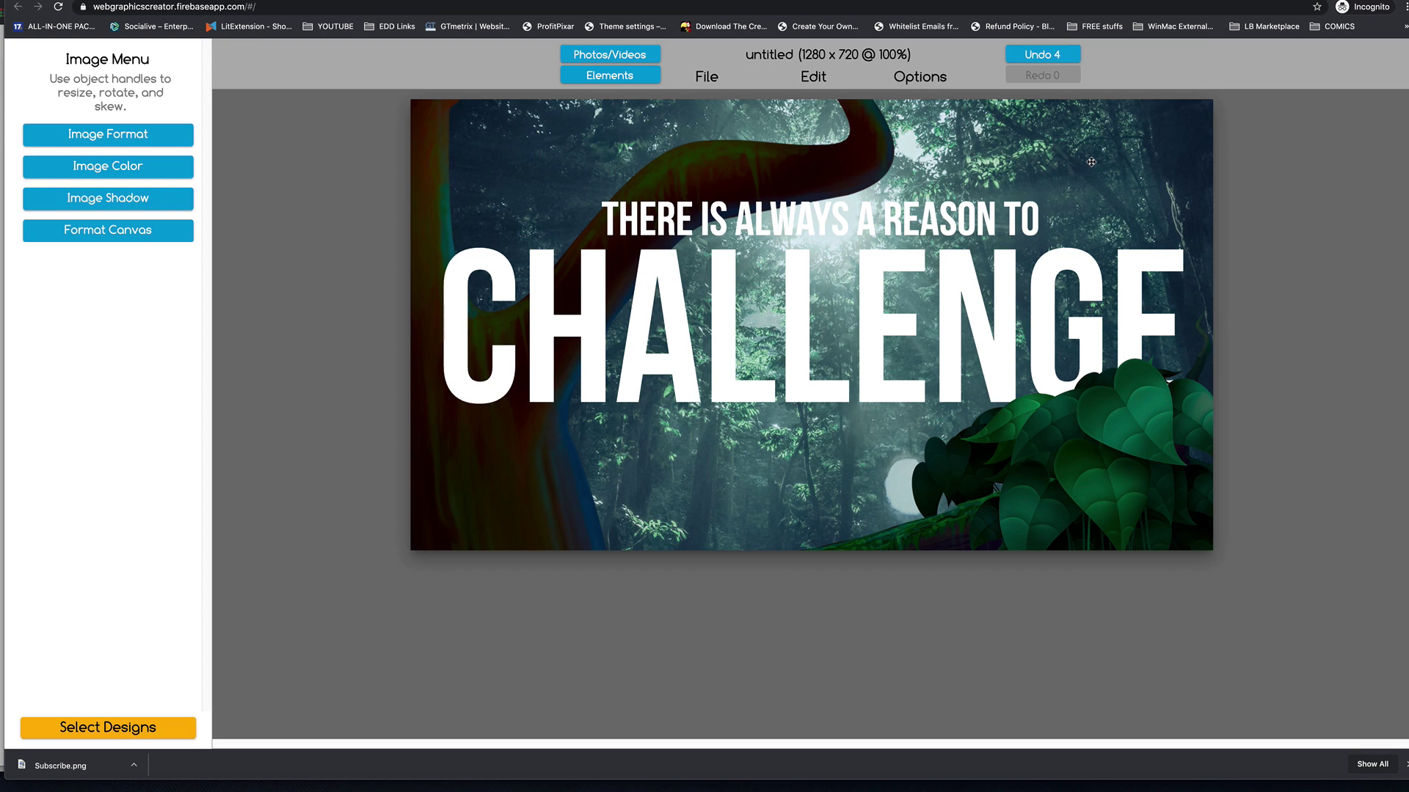
{"action": "double_click", "coordinate": [594, 324]}
{"action": "type", "text": "THANKS "}
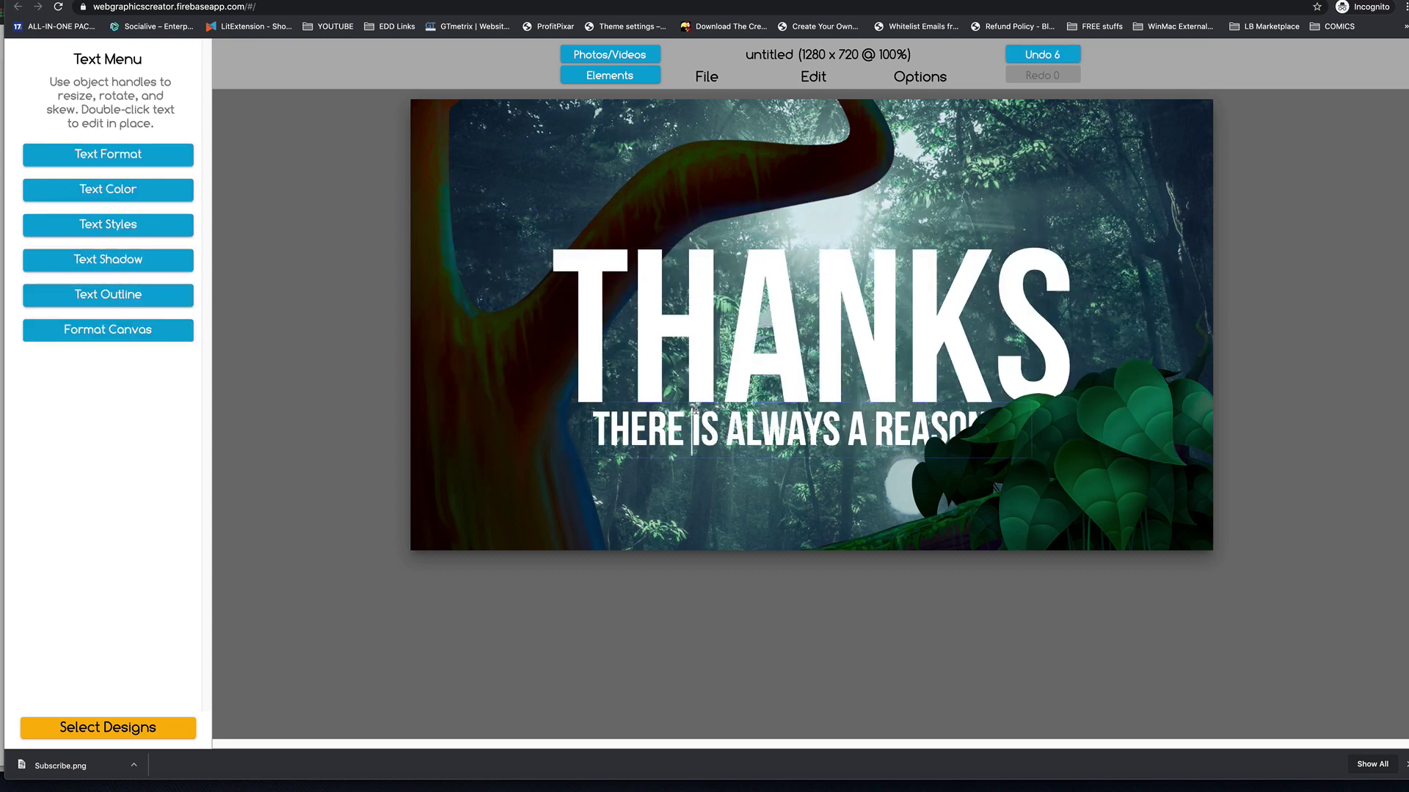
{"action": "type", "text": "FOR WATCHING"}
{"action": "left_click", "coordinate": [734, 341]}
{"action": "left_click", "coordinate": [735, 341]}
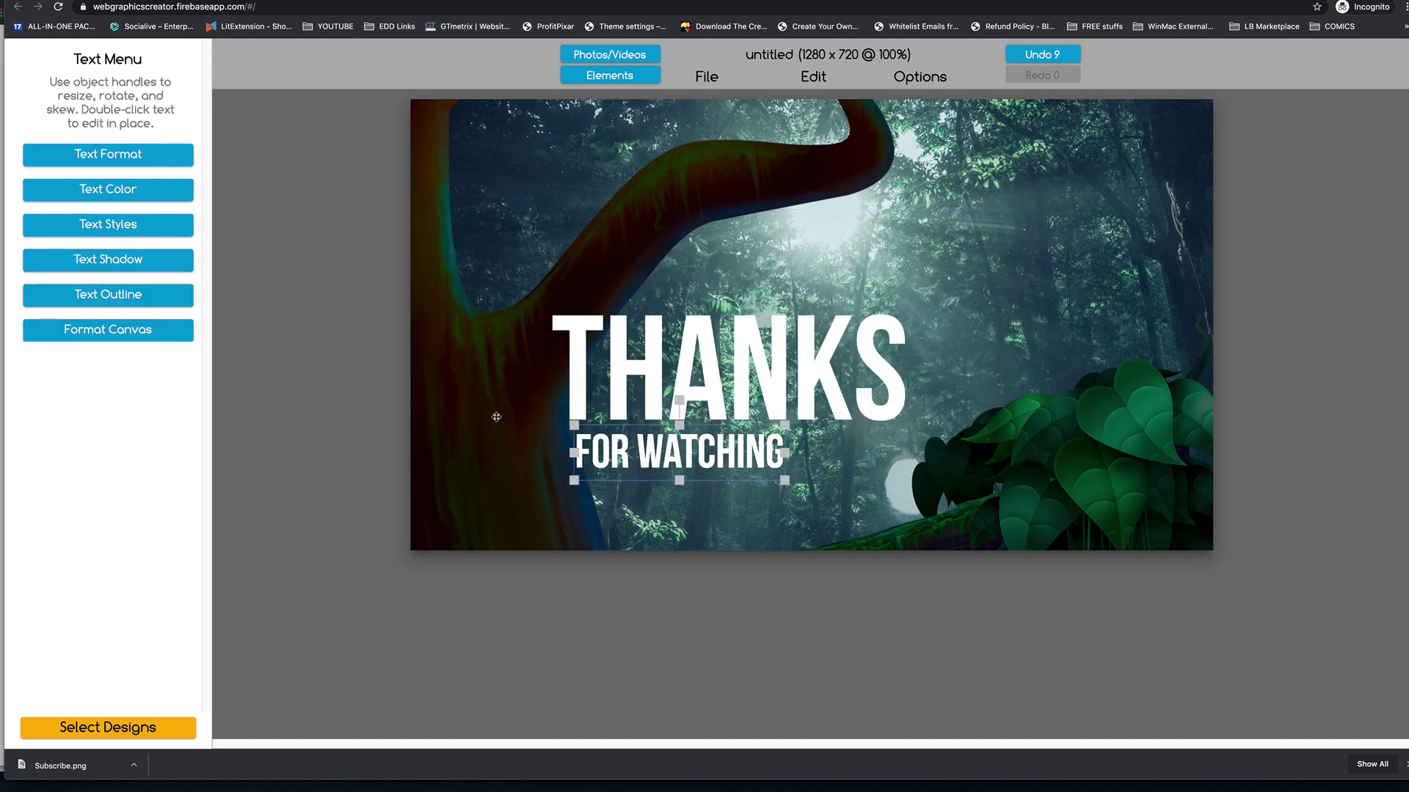
Bring the leaves image to the front and adjust the THANKS, FOR WATCHING and leaves positions.
{"action": "left_click", "coordinate": [496, 417]}
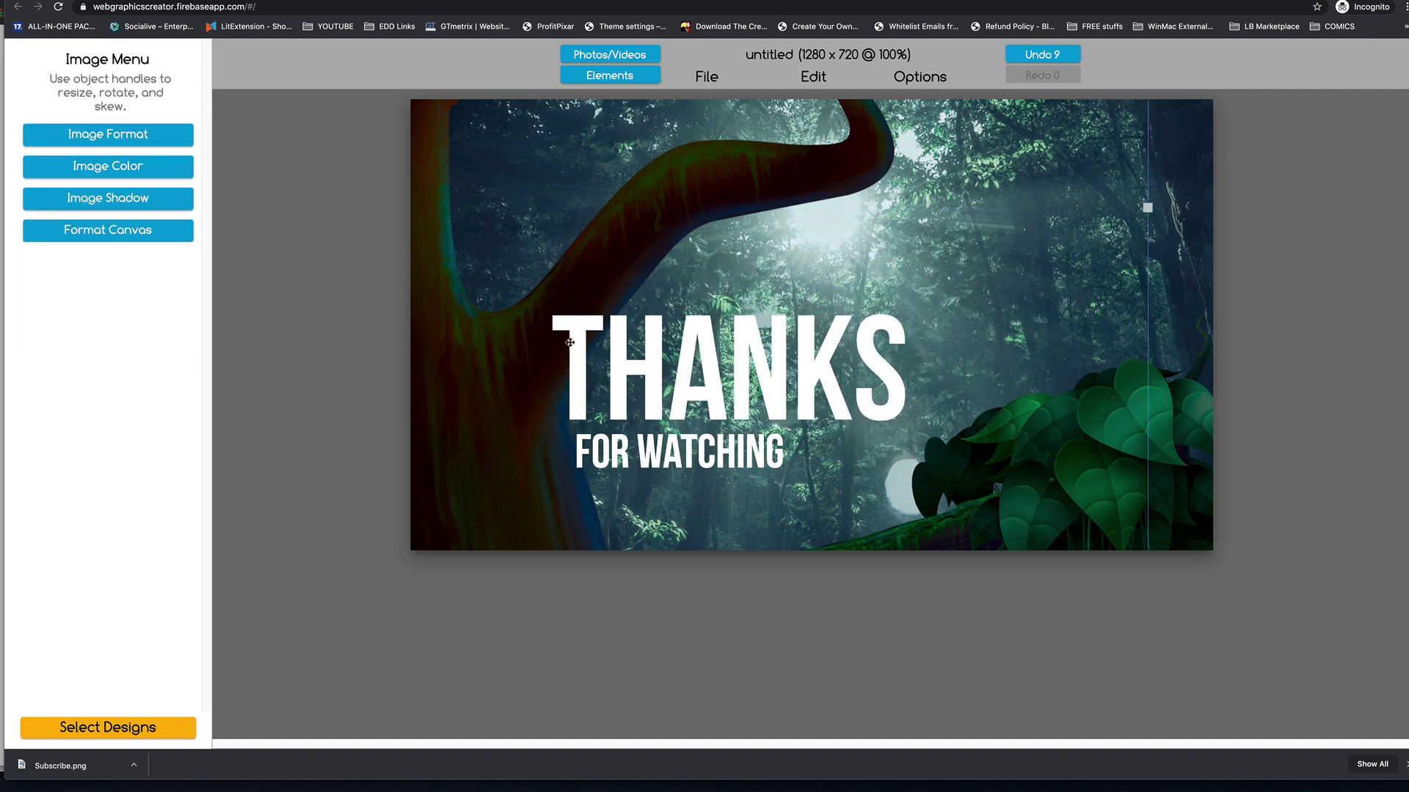
{"action": "left_click", "coordinate": [920, 76]}
{"action": "left_click", "coordinate": [915, 103]}
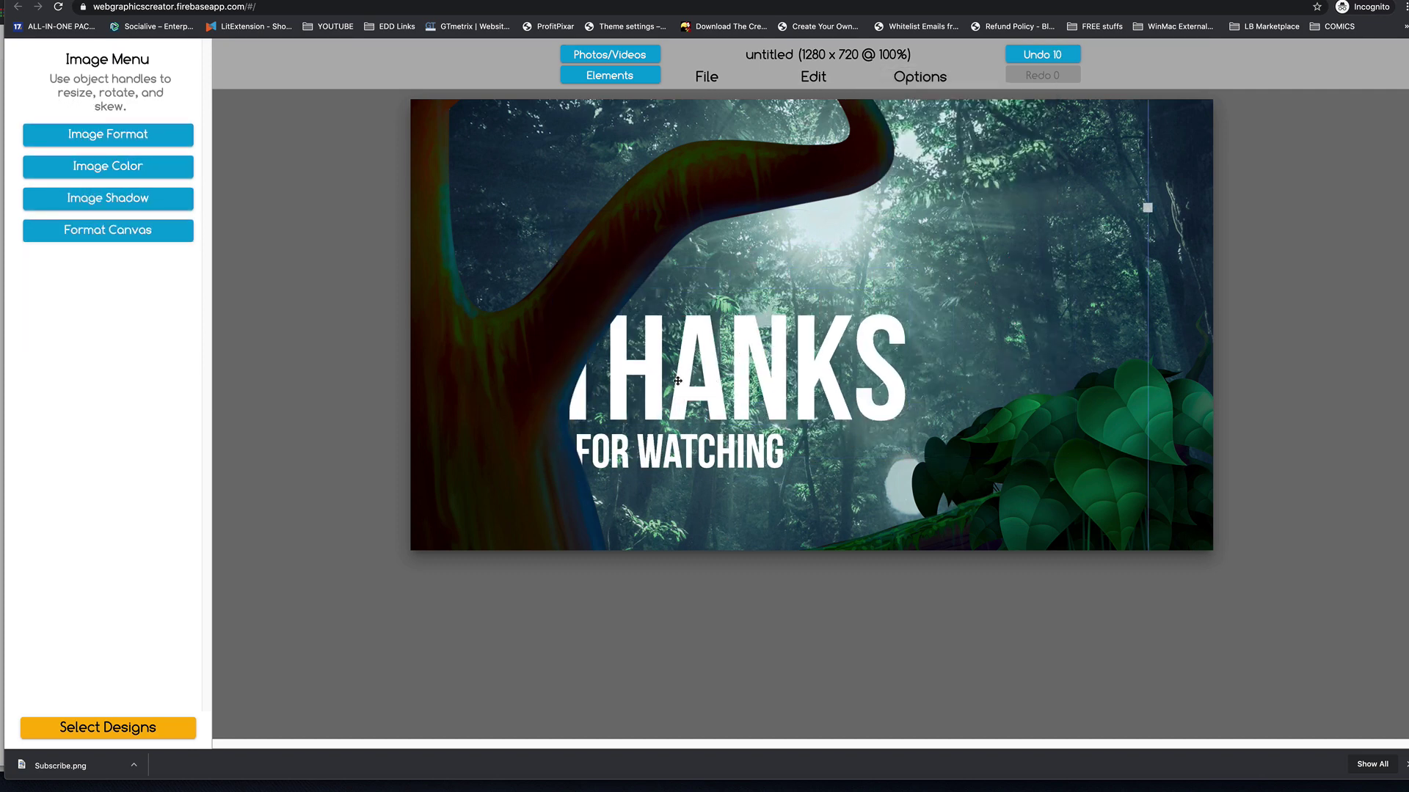
{"action": "left_click_drag", "start_coordinate": [651, 388], "coordinate": [672, 408]}
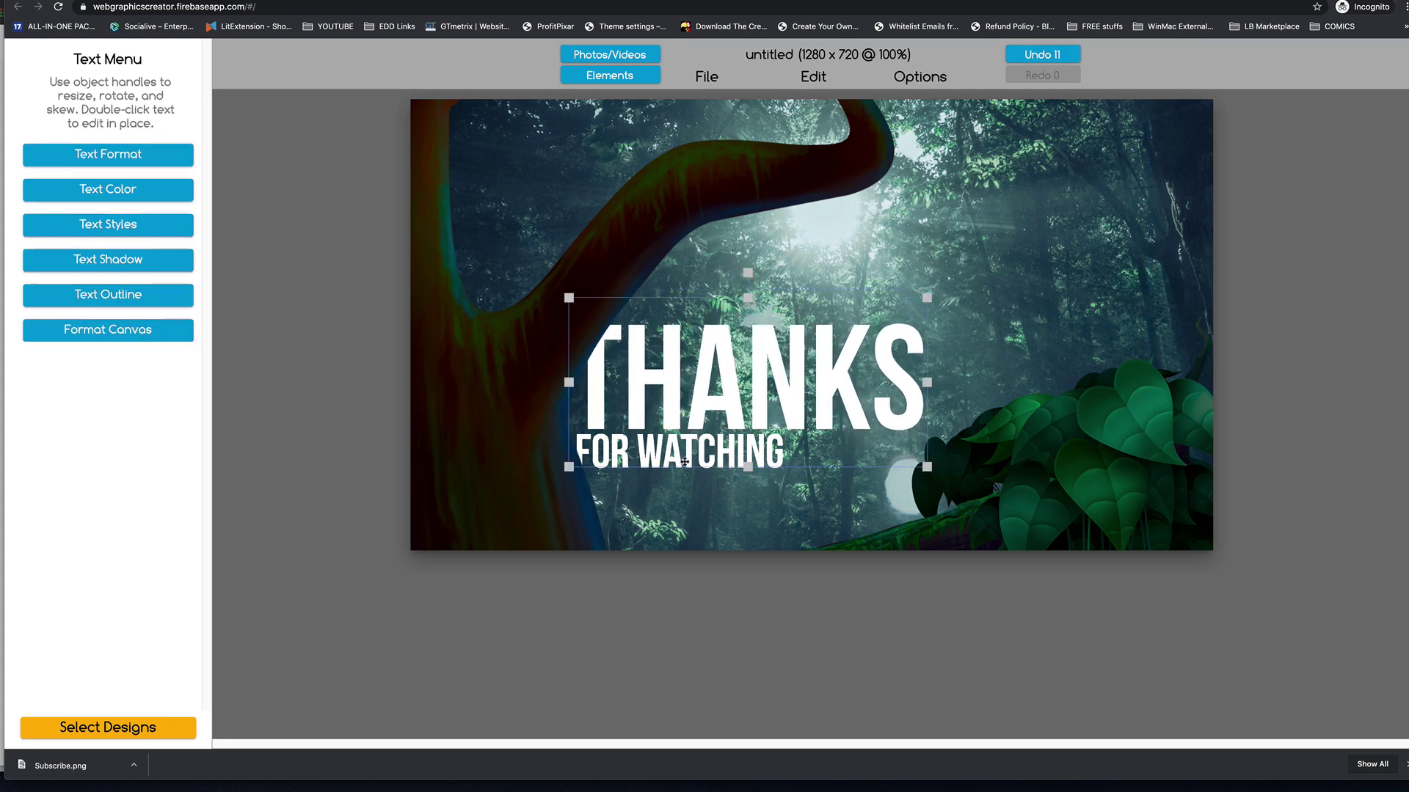
{"action": "left_click_drag", "start_coordinate": [575, 477], "coordinate": [591, 478]}
{"action": "left_click_drag", "start_coordinate": [1115, 436], "coordinate": [1109, 491]}
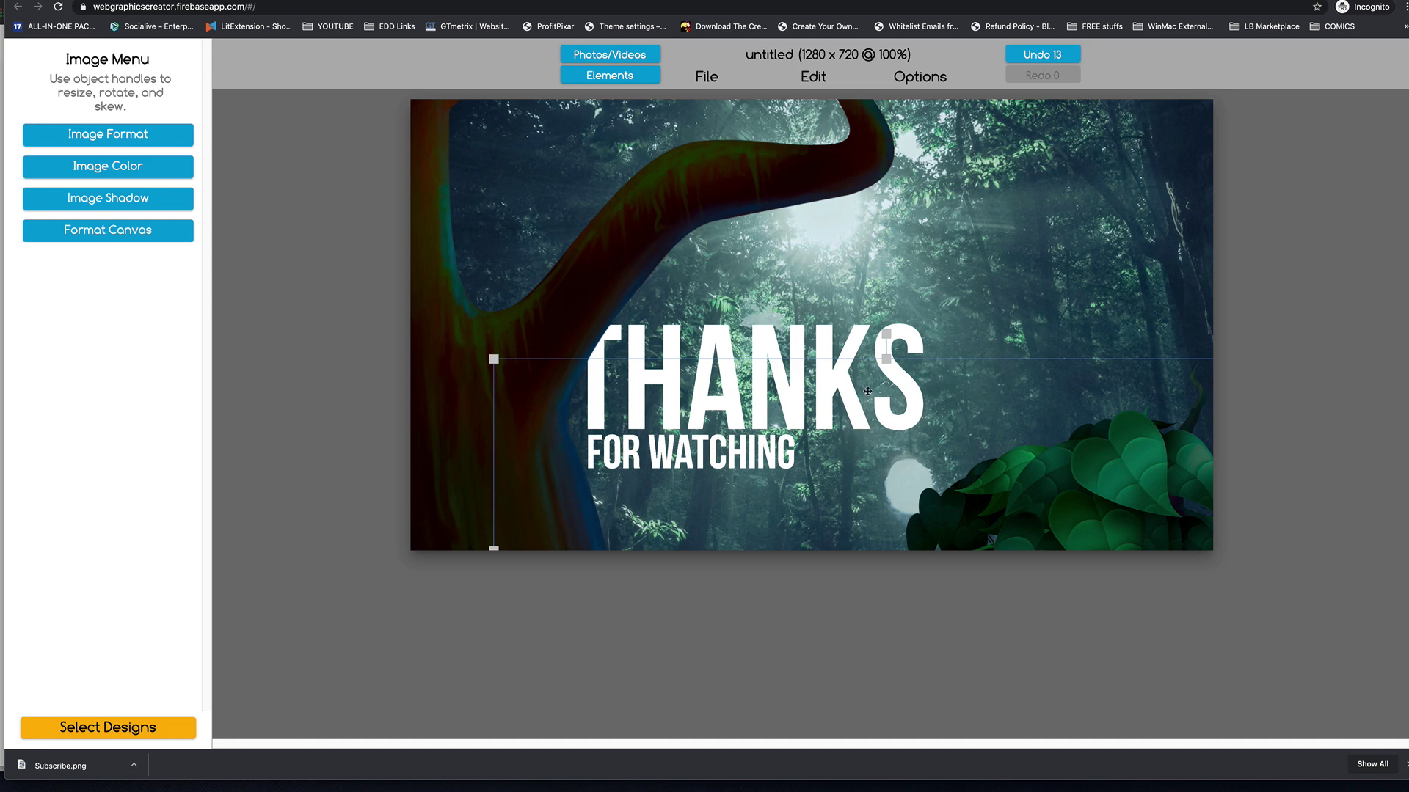
Duplicate the FOR WATCHING text, change it to WATCH THIS!, and place it top right.
{"action": "left_click", "coordinate": [781, 461]}
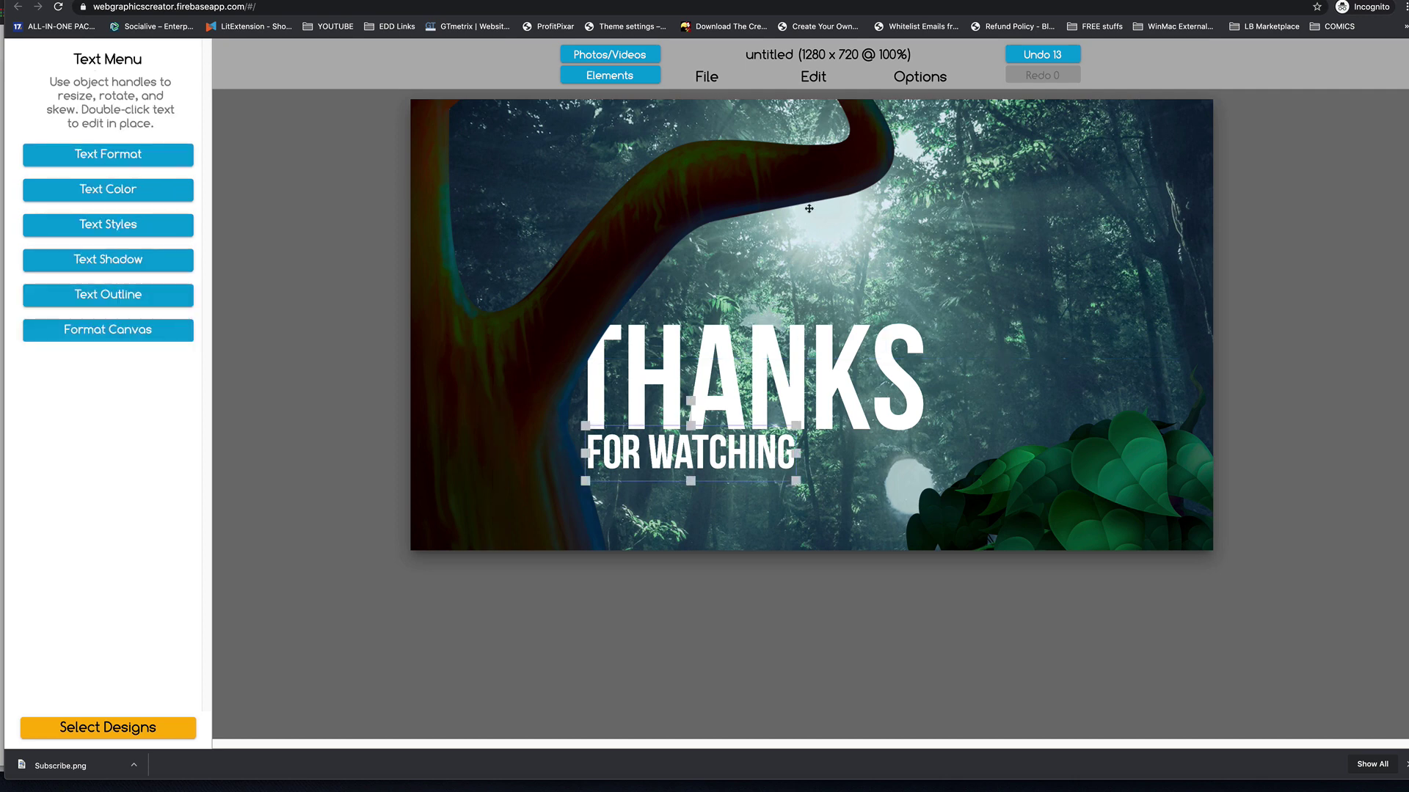
{"action": "left_click", "coordinate": [812, 86]}
{"action": "left_click", "coordinate": [811, 276]}
{"action": "left_click_drag", "start_coordinate": [1097, 392], "coordinate": [1124, 372]}
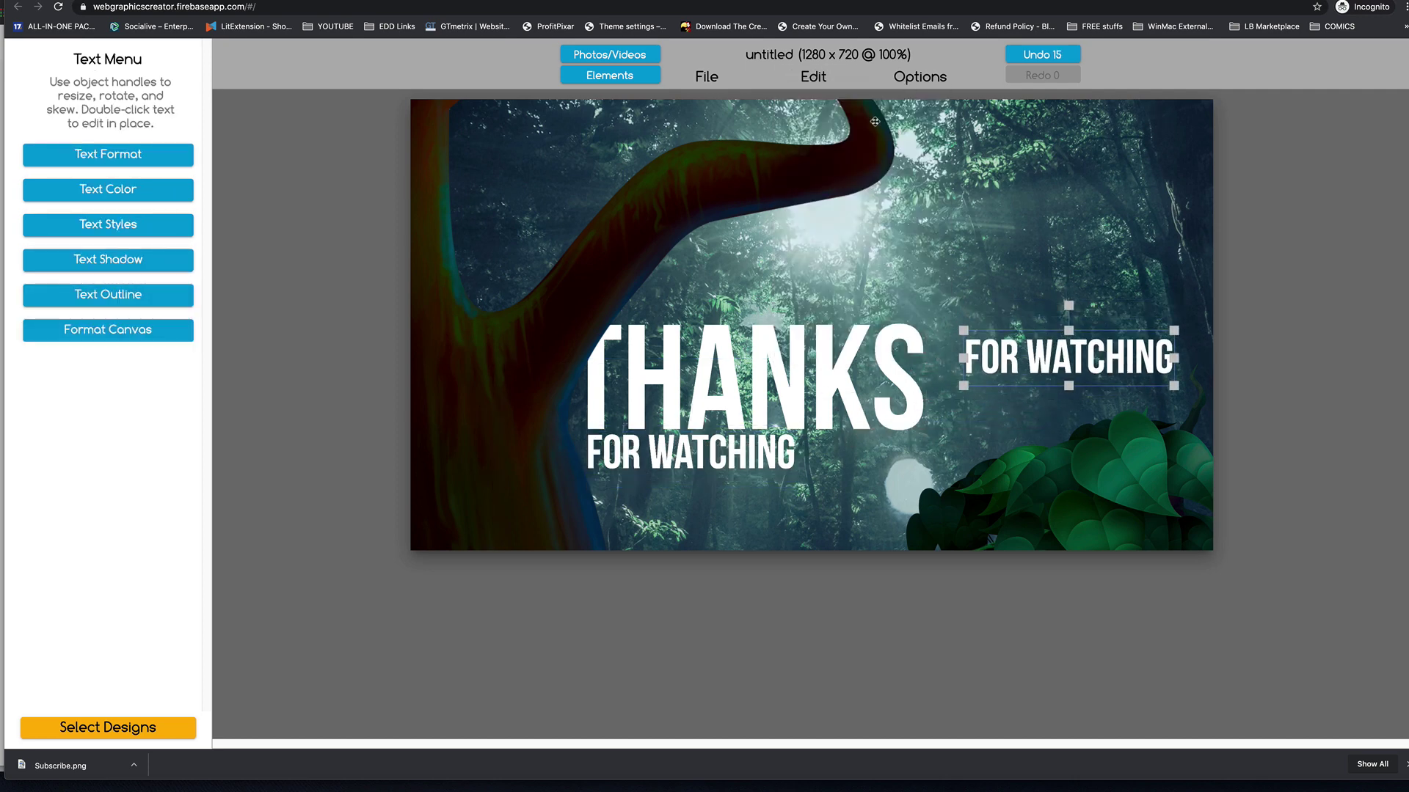
{"action": "triple_click", "coordinate": [1069, 372]}
{"action": "type", "text": "WATCH THIS!"}
{"action": "left_click", "coordinate": [1070, 418]}
{"action": "left_click_drag", "start_coordinate": [1058, 356], "coordinate": [1074, 126]}
{"action": "left_click_drag", "start_coordinate": [1184, 179], "coordinate": [1104, 176]}
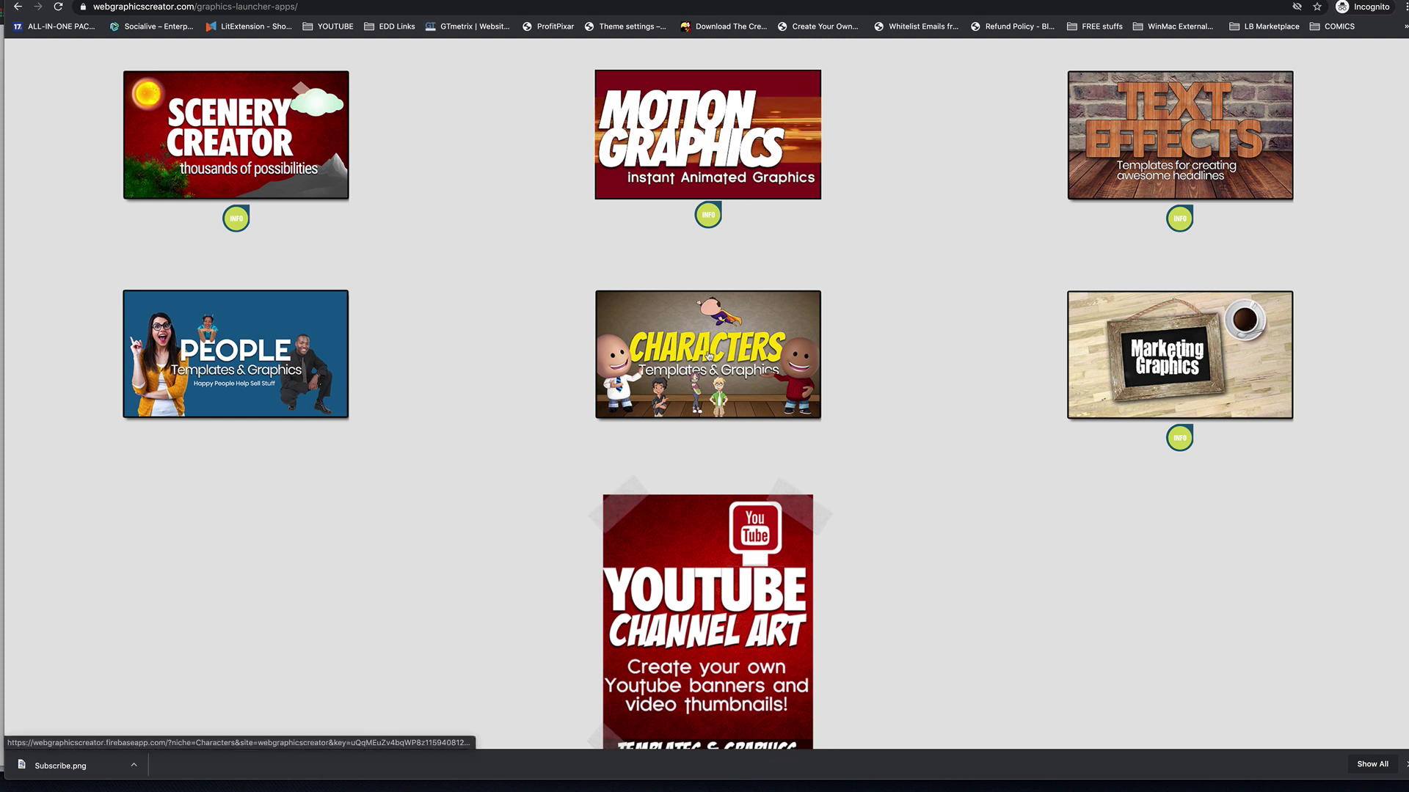
Scroll the Toon Characters templates and load the marquee 'YOUR TEXT' design with the woman in yellow.
{"action": "left_click", "coordinate": [709, 357]}
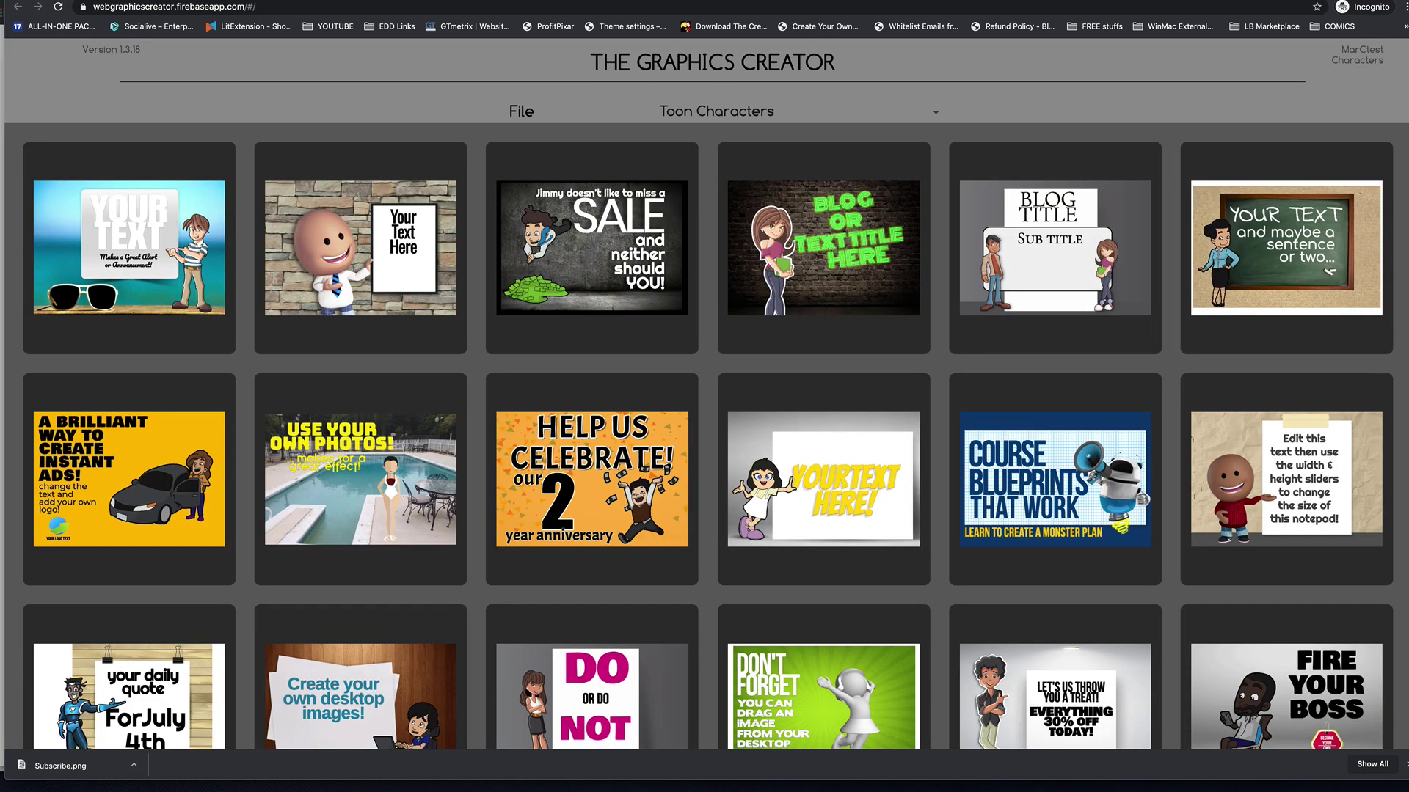
{"action": "scroll", "coordinate": [707, 436], "scroll_direction": "down", "scroll_amount": 4}
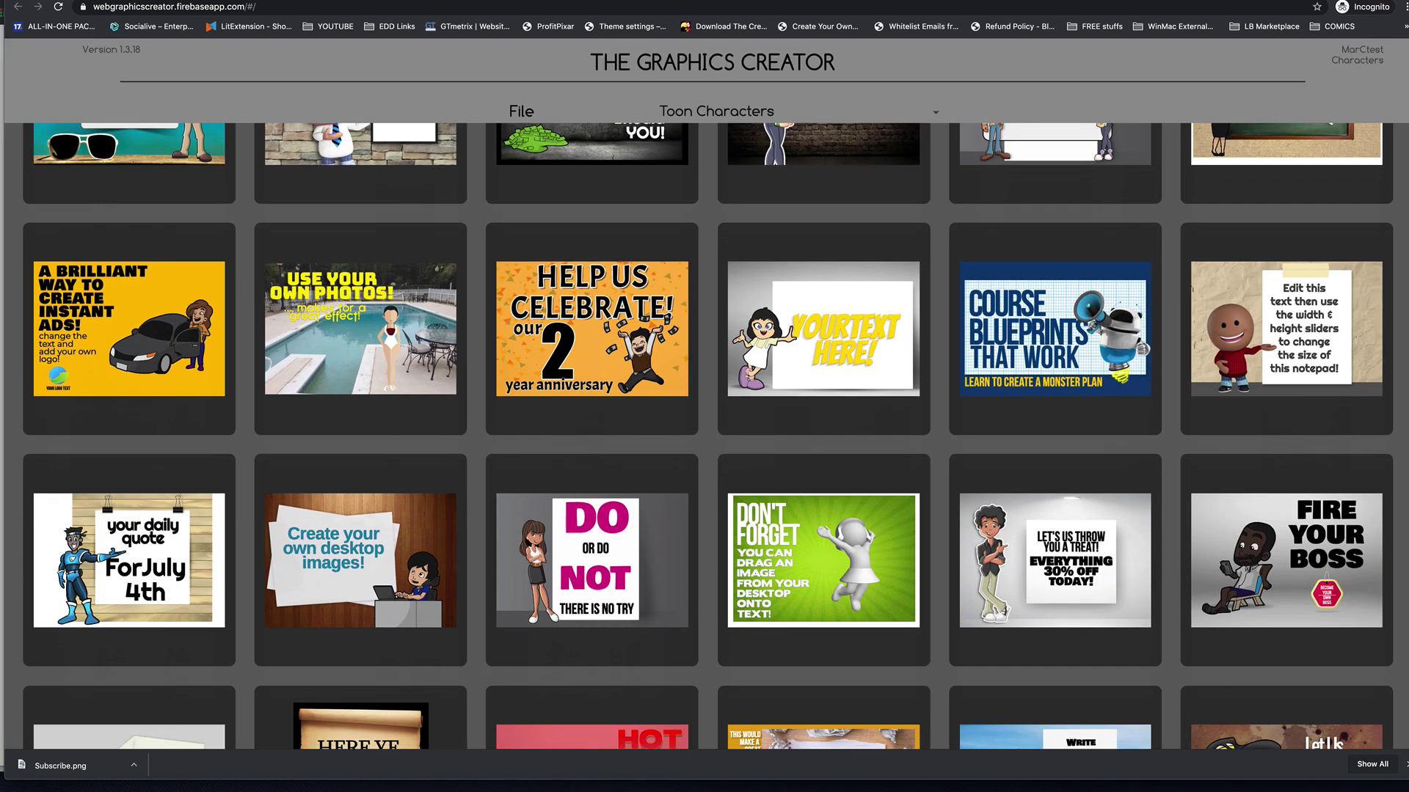
{"action": "scroll", "coordinate": [707, 436], "scroll_direction": "down", "scroll_amount": 6}
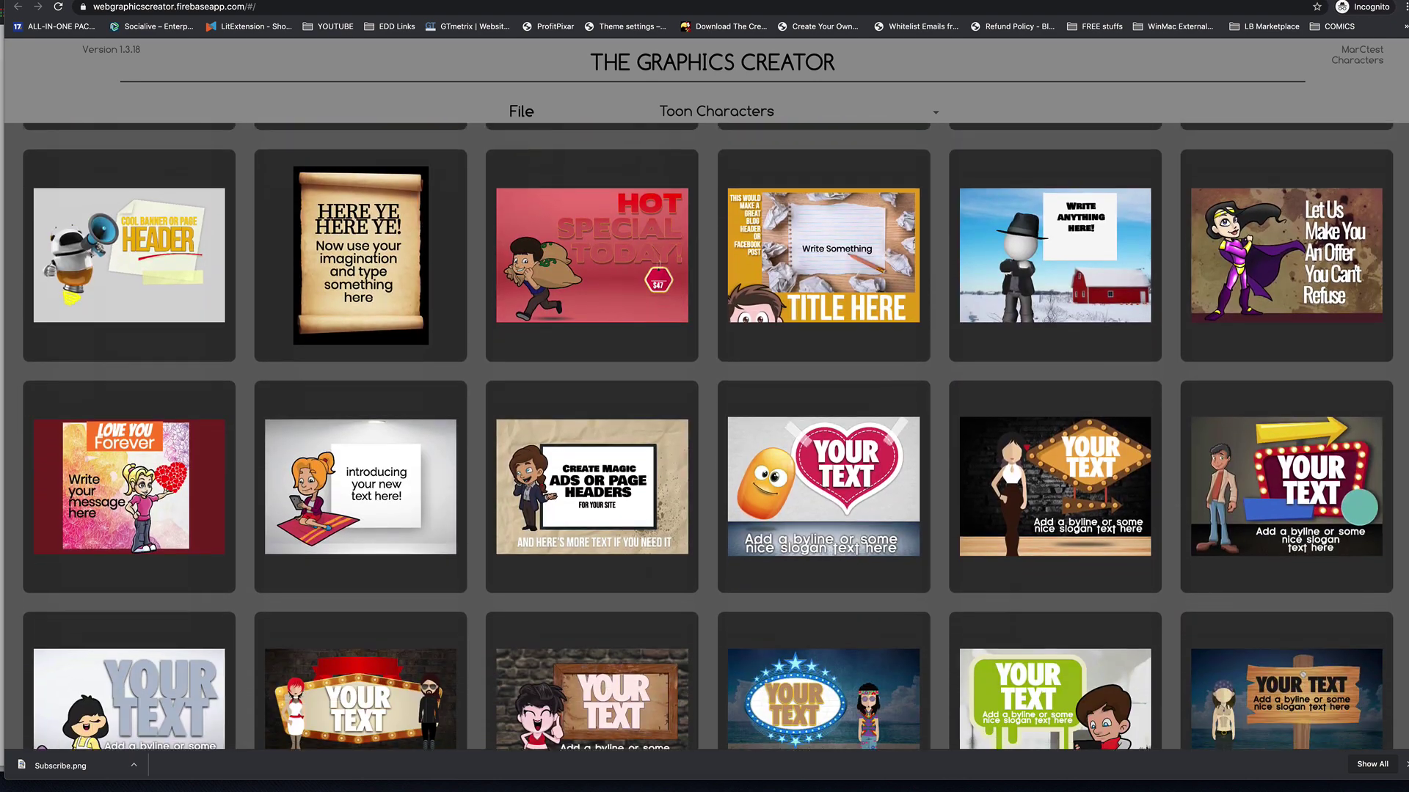
{"action": "scroll", "coordinate": [708, 436], "scroll_direction": "down", "scroll_amount": 4}
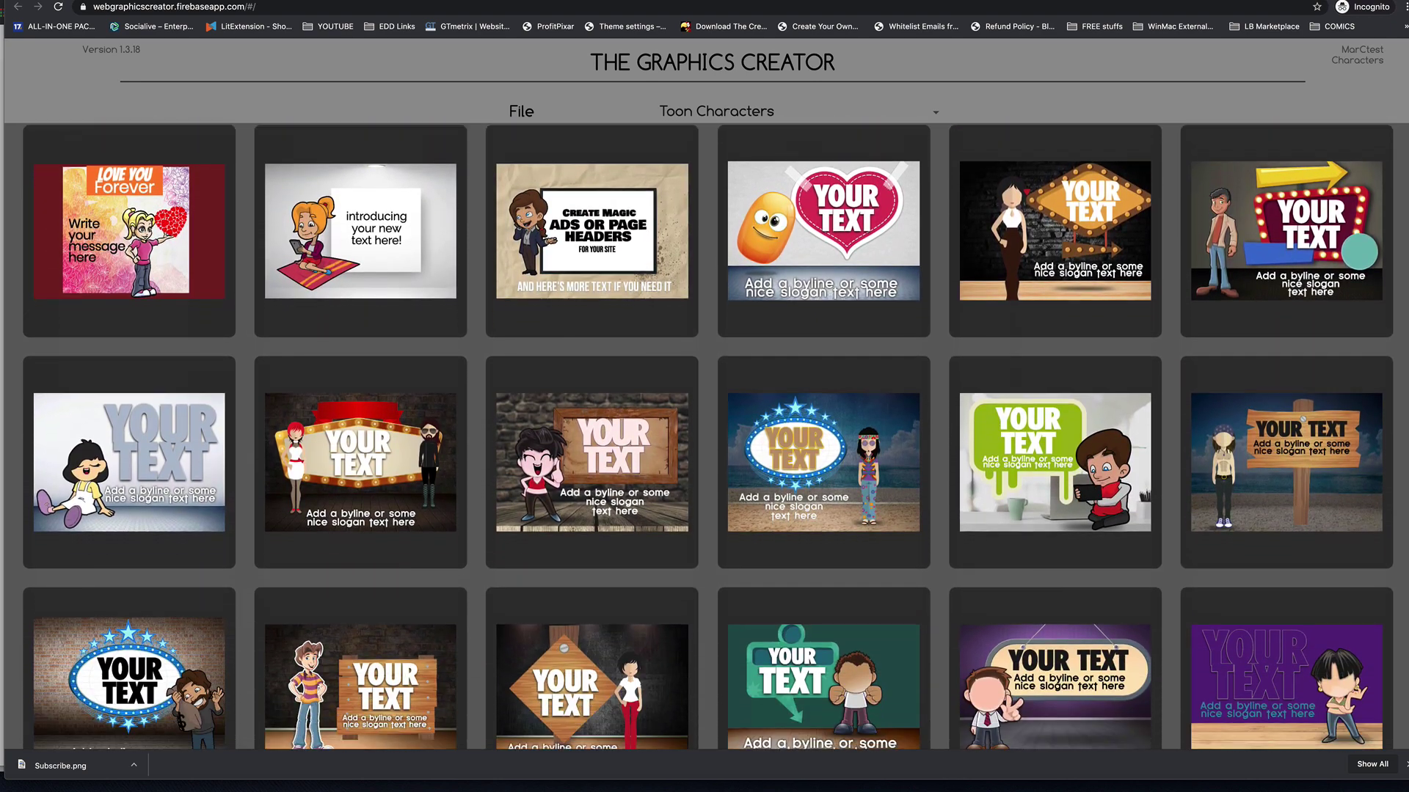
{"action": "scroll", "coordinate": [707, 436], "scroll_direction": "down", "scroll_amount": 2}
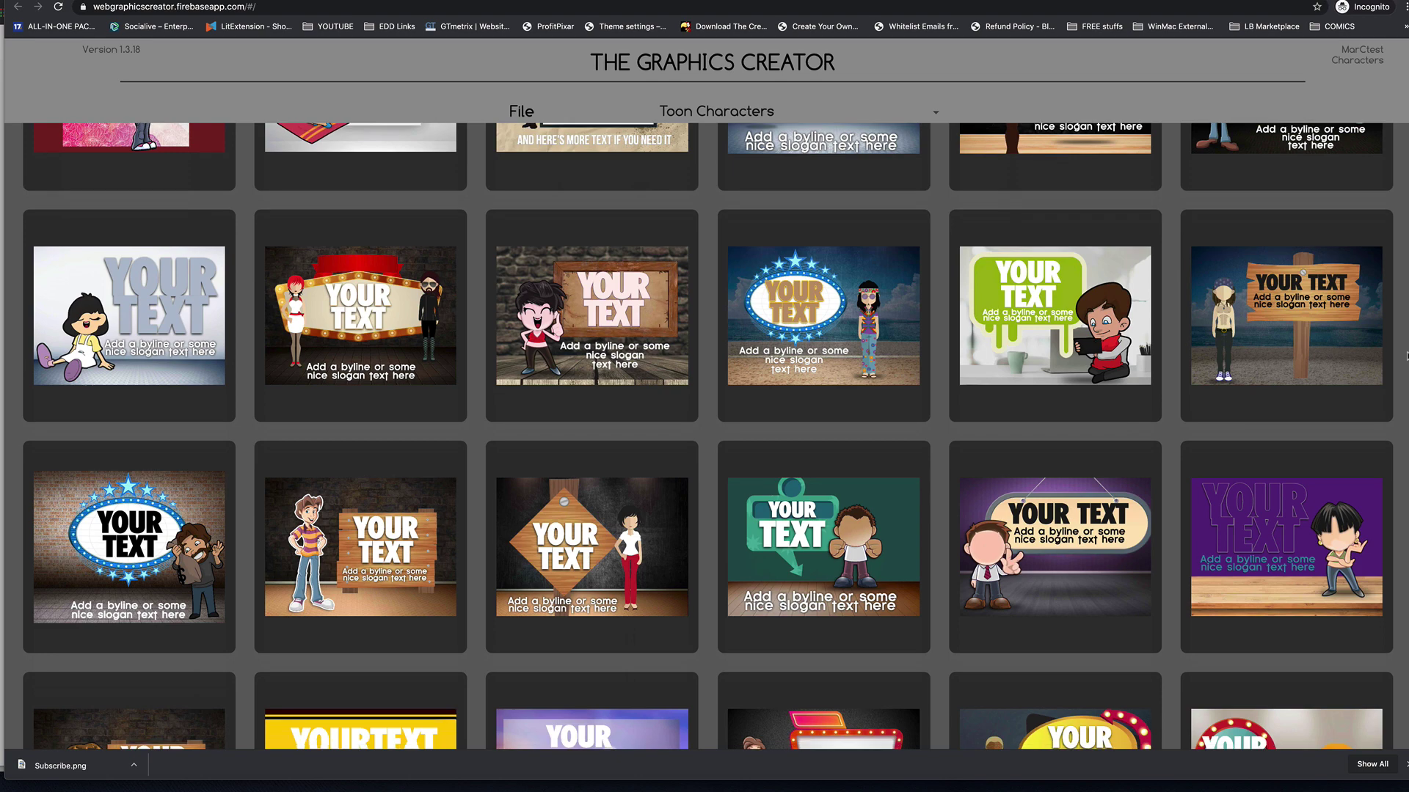
{"action": "scroll", "coordinate": [1404, 357], "scroll_direction": "down", "scroll_amount": 8}
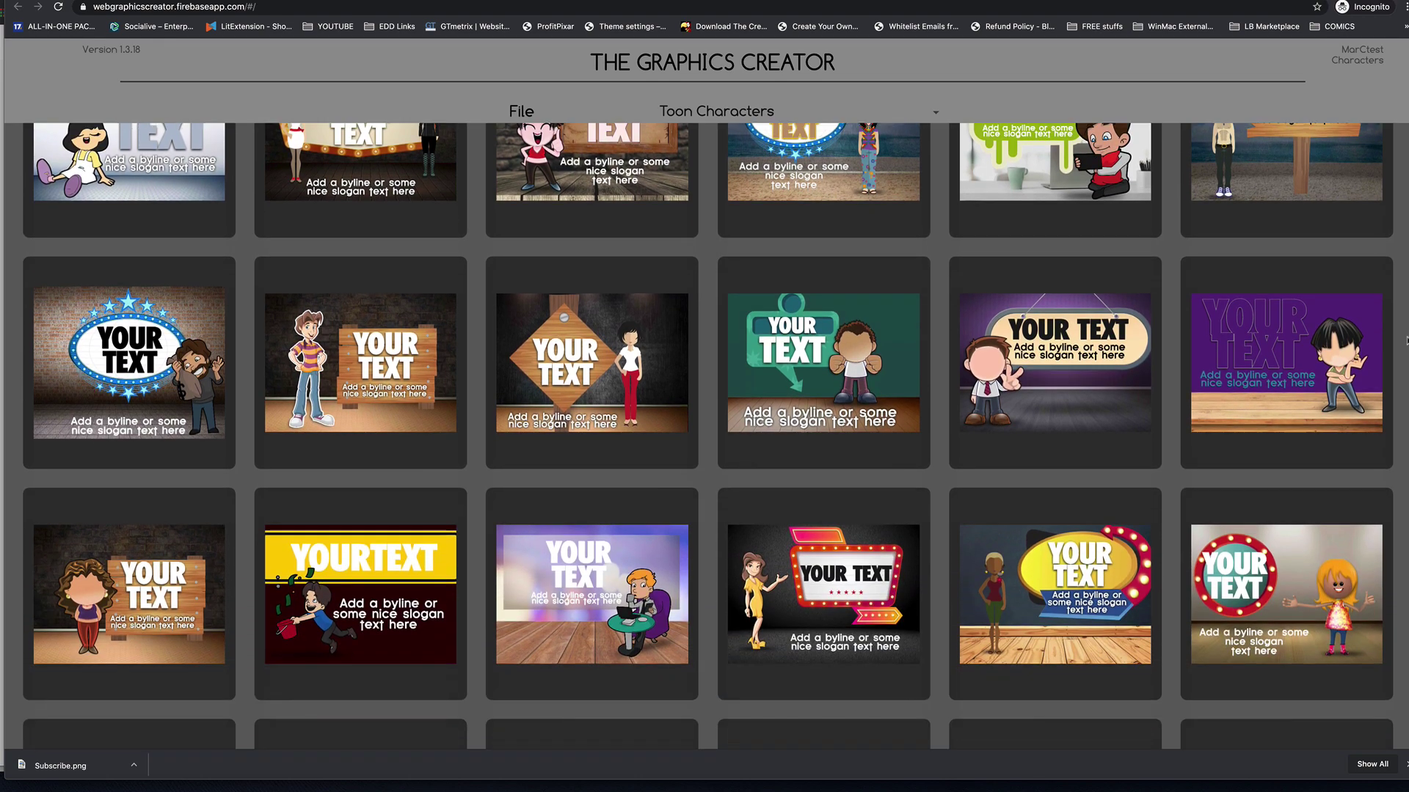
{"action": "scroll", "coordinate": [1404, 360], "scroll_direction": "down", "scroll_amount": 4}
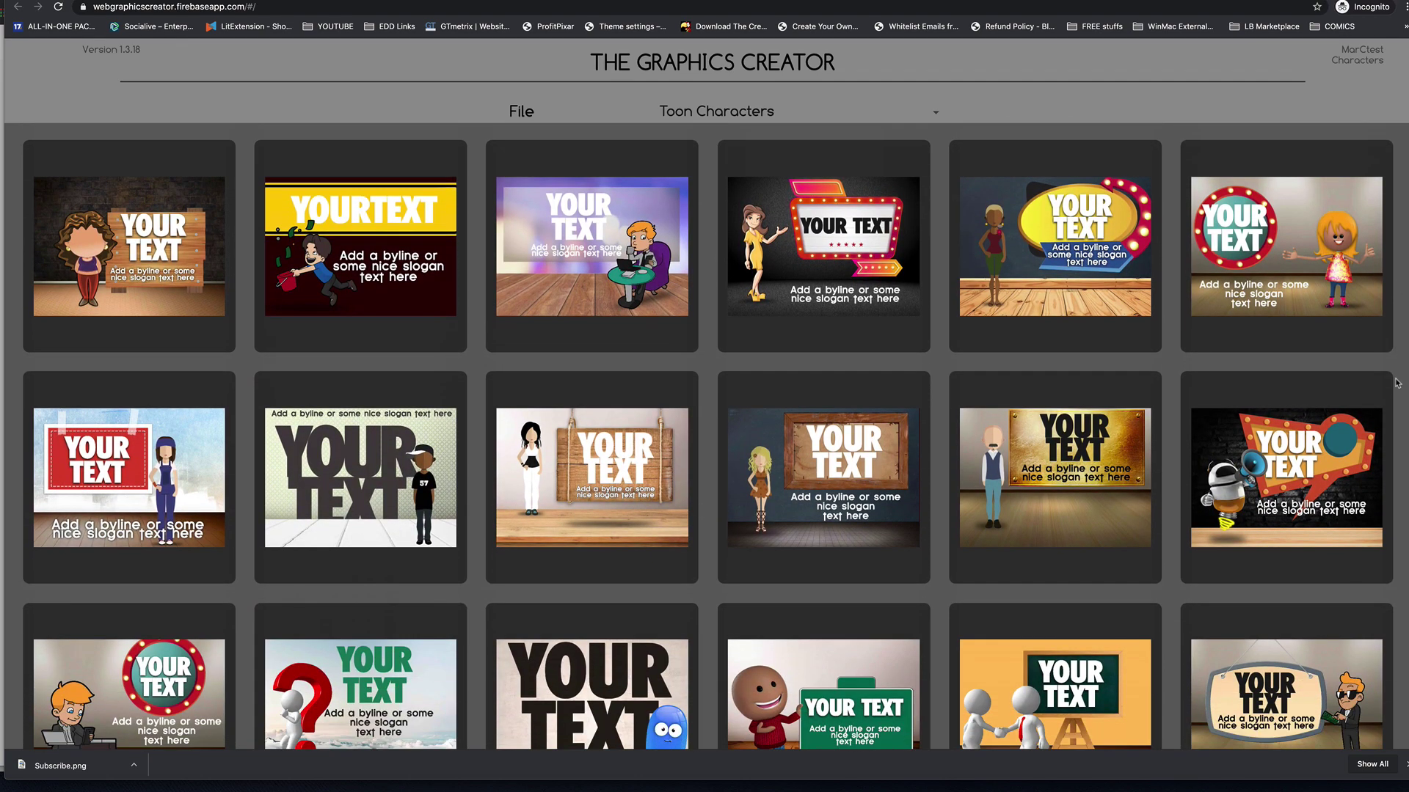
{"action": "left_click", "coordinate": [840, 242]}
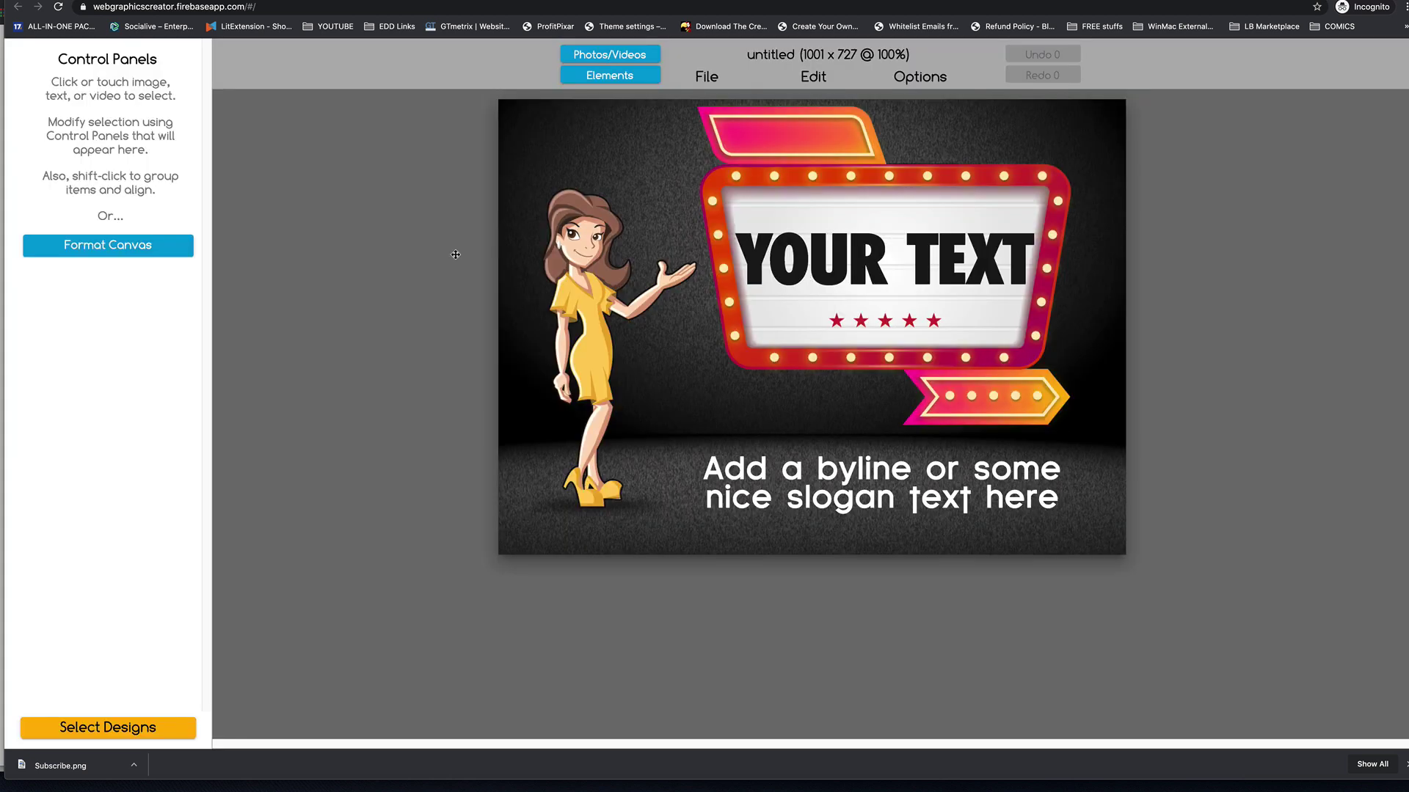
Set the canvas Width to 1280 and Height to 760 in the canvas format settings.
{"action": "left_click", "coordinate": [113, 245]}
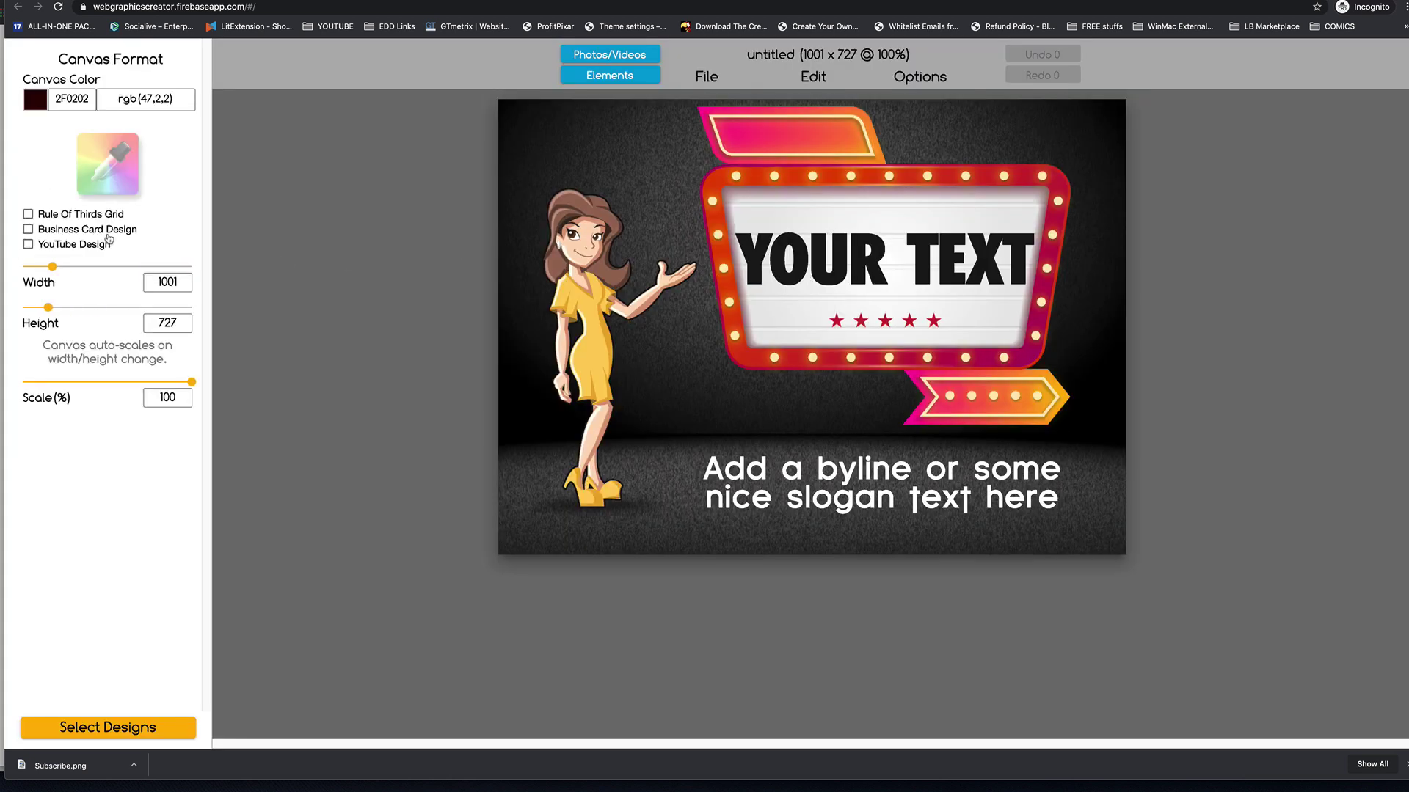
{"action": "double_click", "coordinate": [156, 285]}
{"action": "type", "text": "1280"}
{"action": "double_click", "coordinate": [168, 323]}
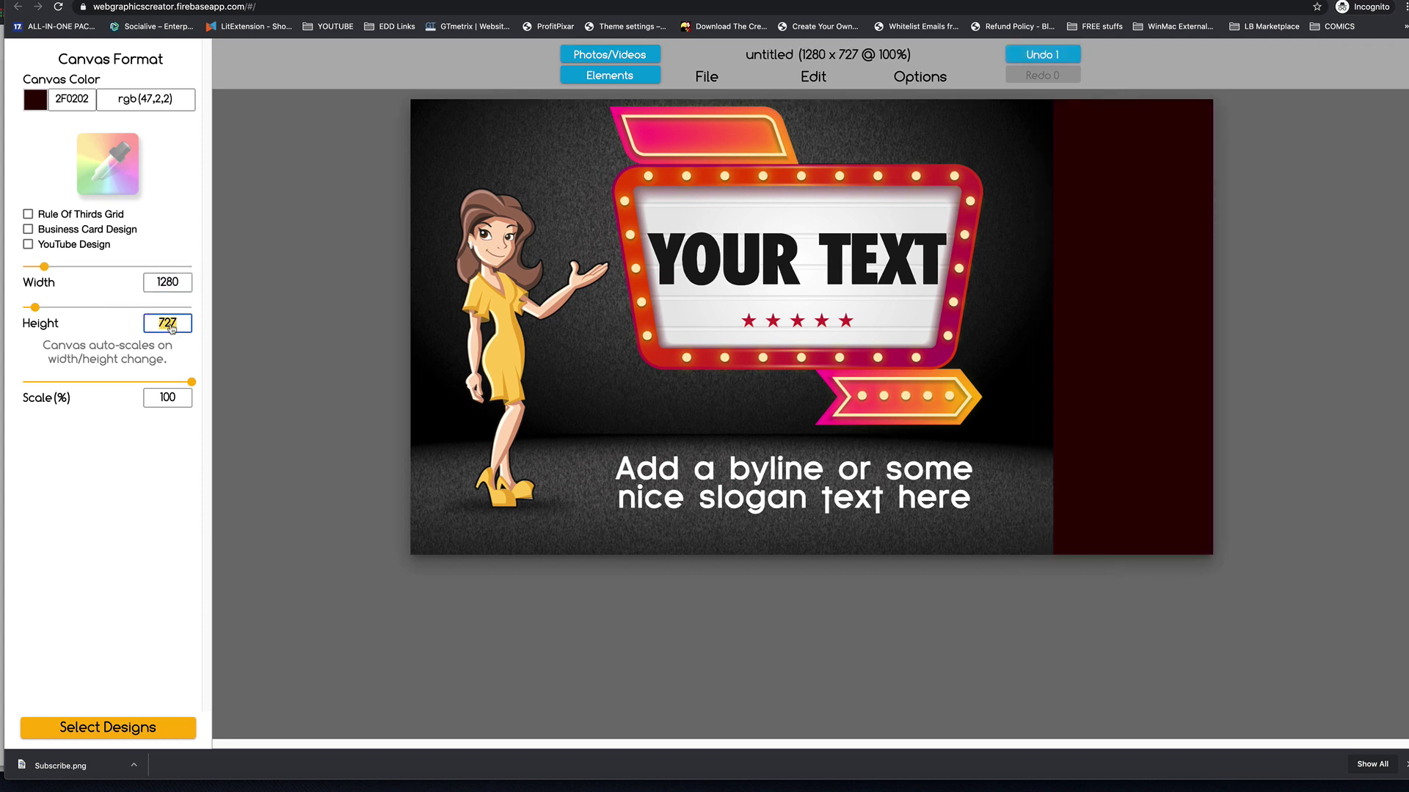
{"action": "type", "text": "760"}
{"action": "key", "text": "Return"}
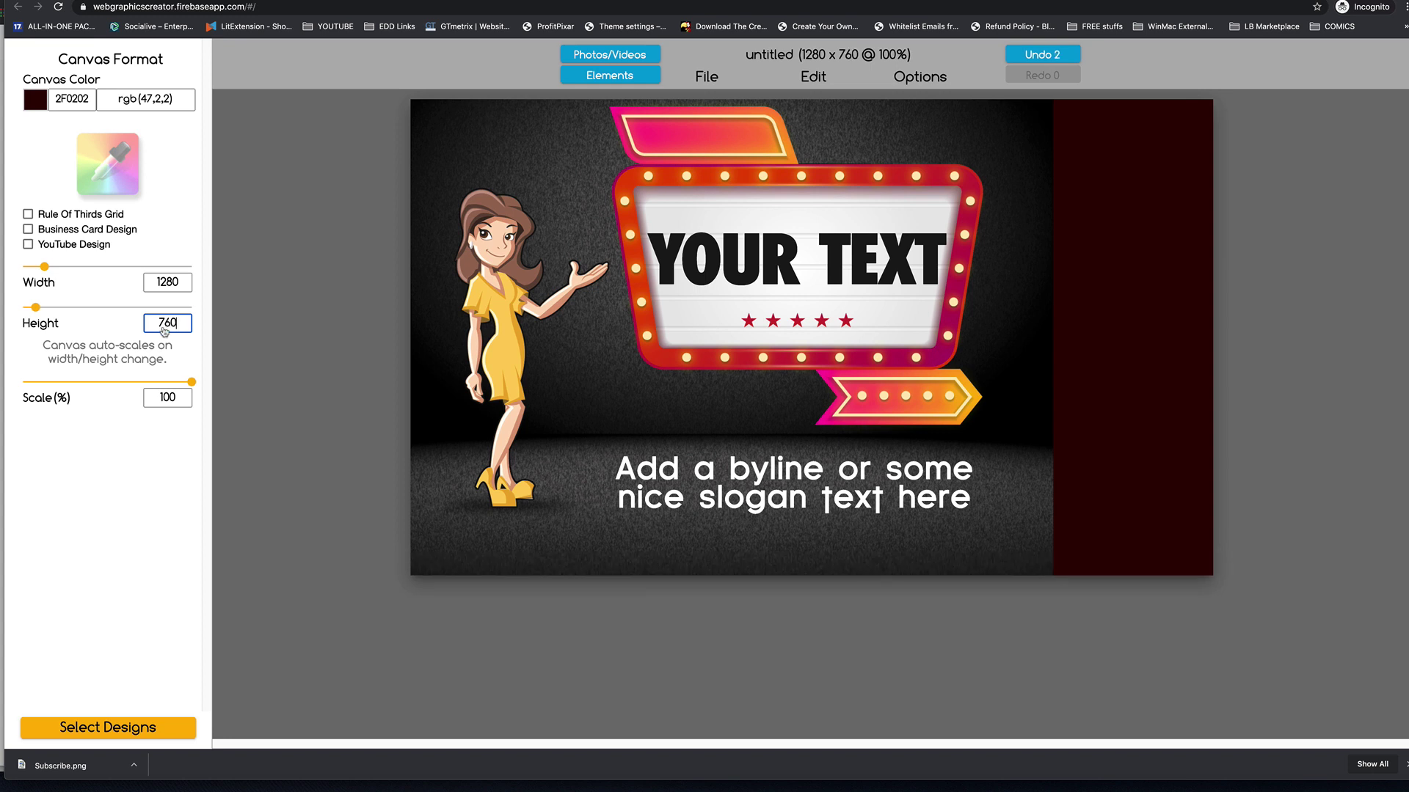
Stretch the background to the canvas's left edge, lower the shoe shadow, and enlarge the woman.
{"action": "left_click", "coordinate": [1005, 331]}
{"action": "left_click_drag", "start_coordinate": [1053, 337], "coordinate": [1213, 339]}
{"action": "left_click_drag", "start_coordinate": [537, 349], "coordinate": [411, 341]}
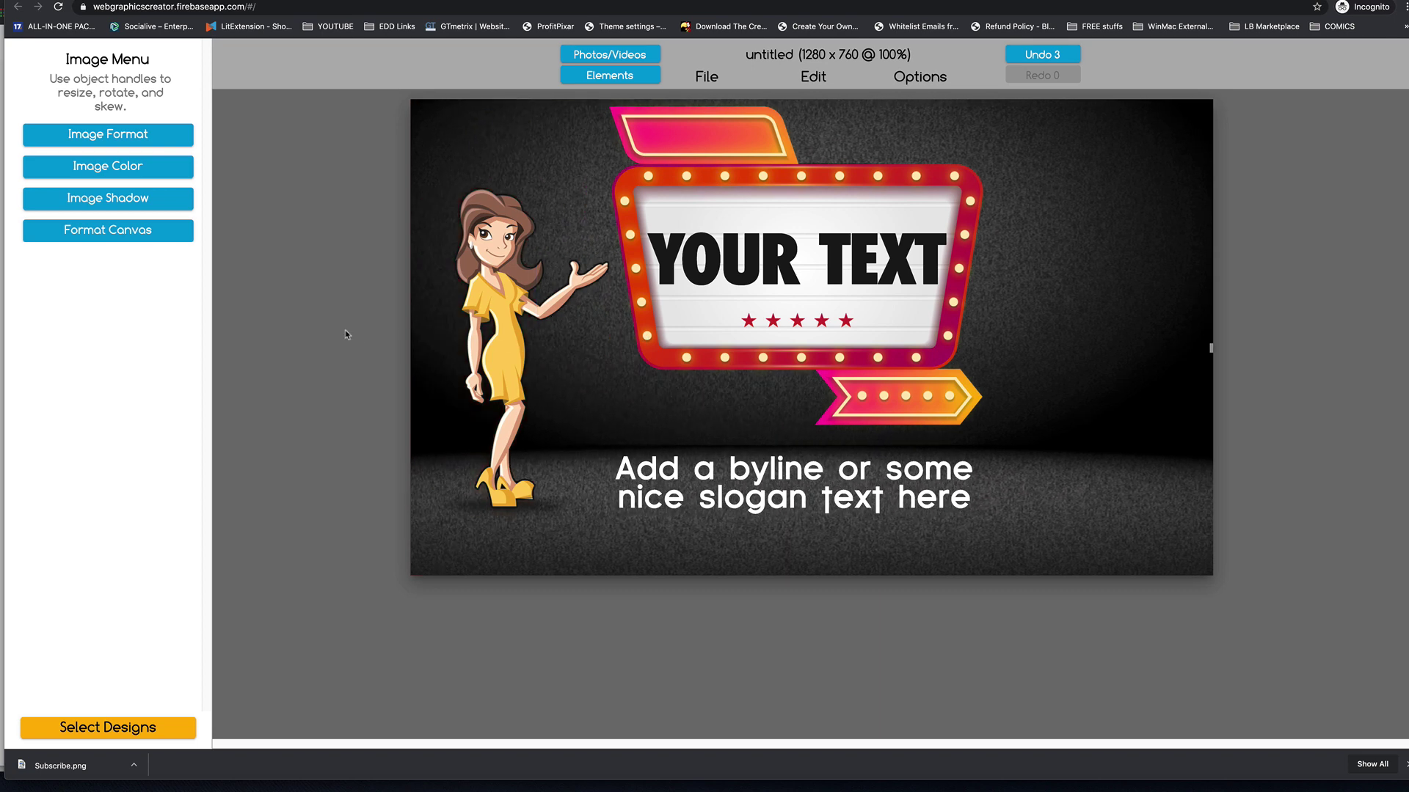
{"action": "left_click_drag", "start_coordinate": [476, 512], "coordinate": [465, 544]}
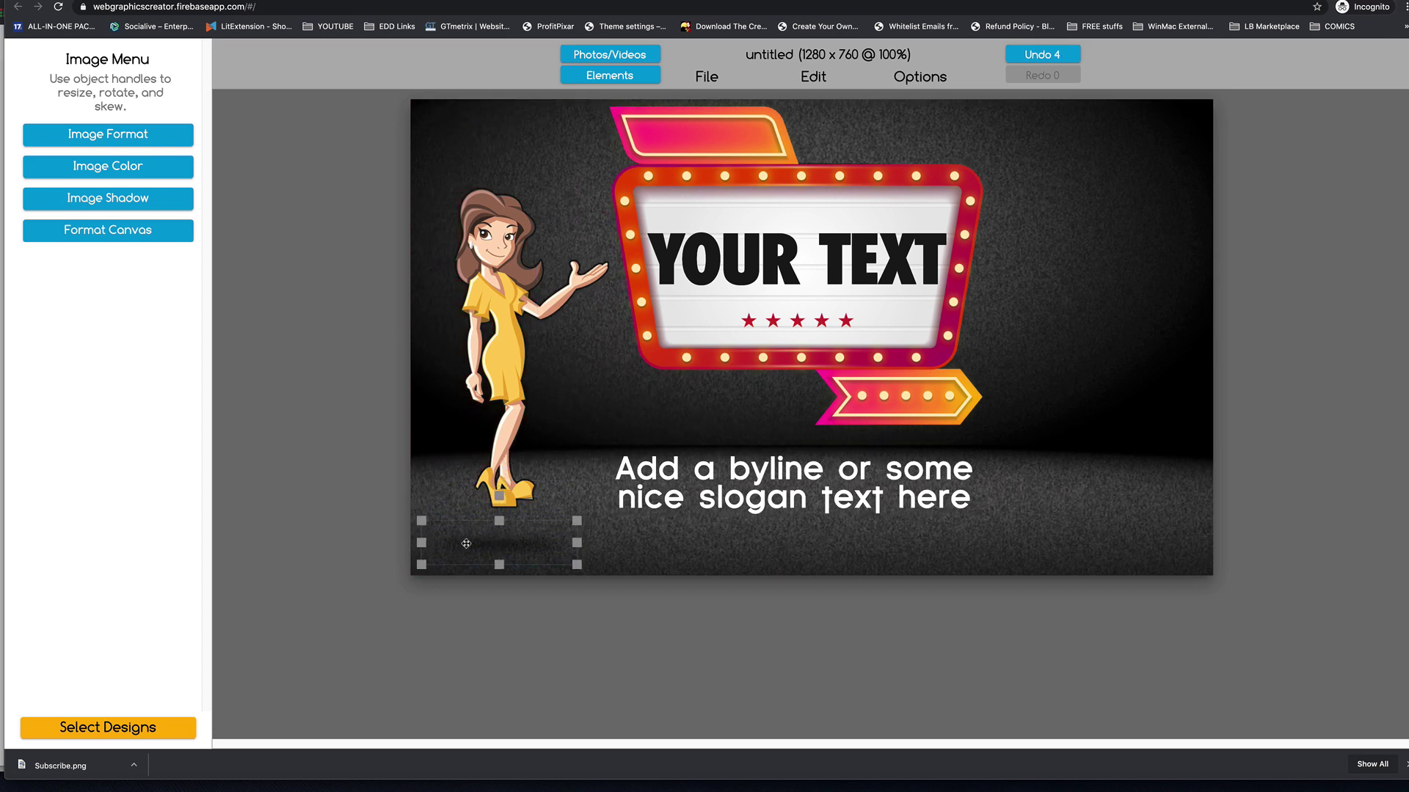
{"action": "left_click", "coordinate": [504, 385]}
{"action": "left_click_drag", "start_coordinate": [453, 507], "coordinate": [430, 553]}
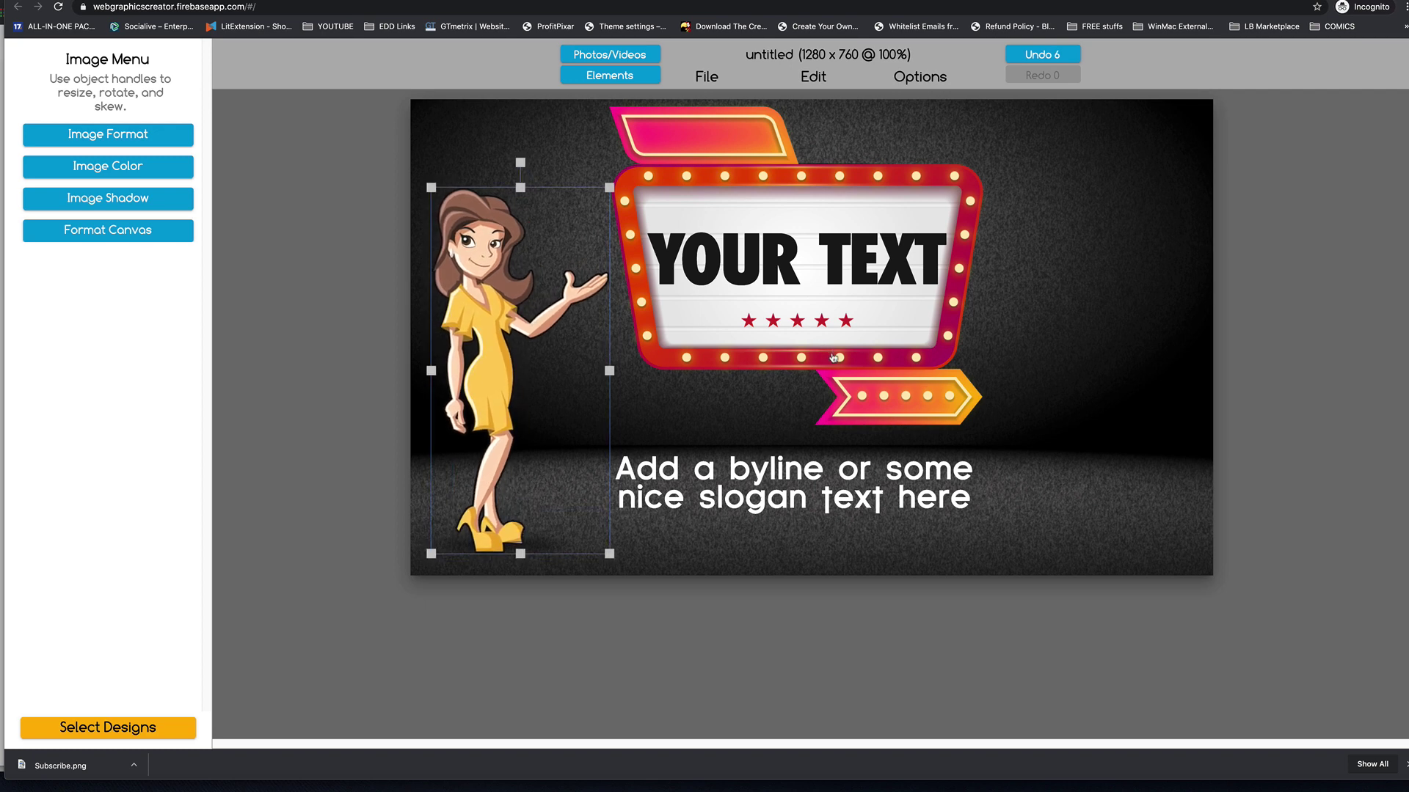
Enlarge the marquee sign, shift it right, and set the YOUR TEXT title across its top.
{"action": "left_click_drag", "start_coordinate": [834, 358], "coordinate": [862, 354]}
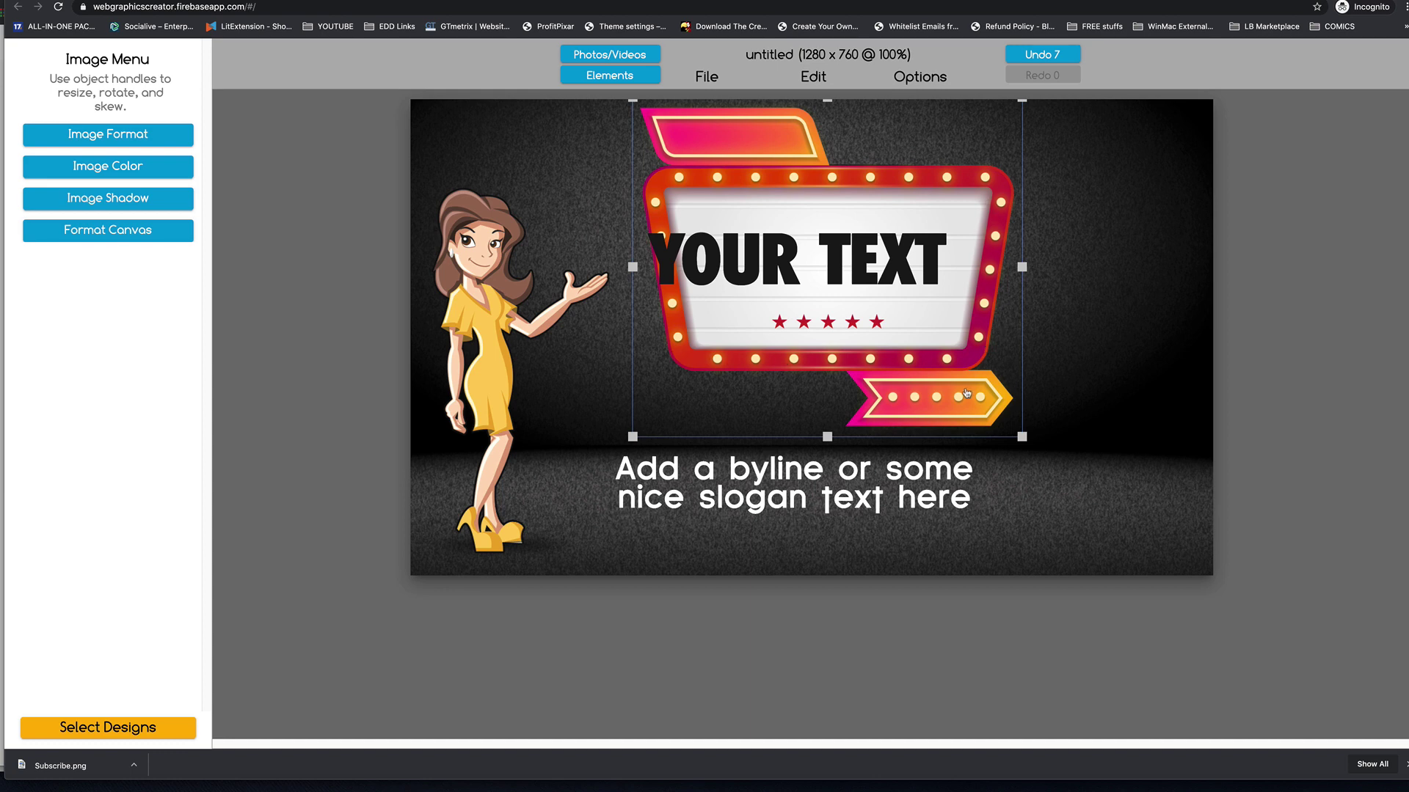
{"action": "left_click_drag", "start_coordinate": [912, 347], "coordinate": [1081, 347]}
{"action": "left_click", "coordinate": [933, 333]}
{"action": "left_click_drag", "start_coordinate": [933, 334], "coordinate": [910, 568]}
{"action": "left_click", "coordinate": [935, 353]}
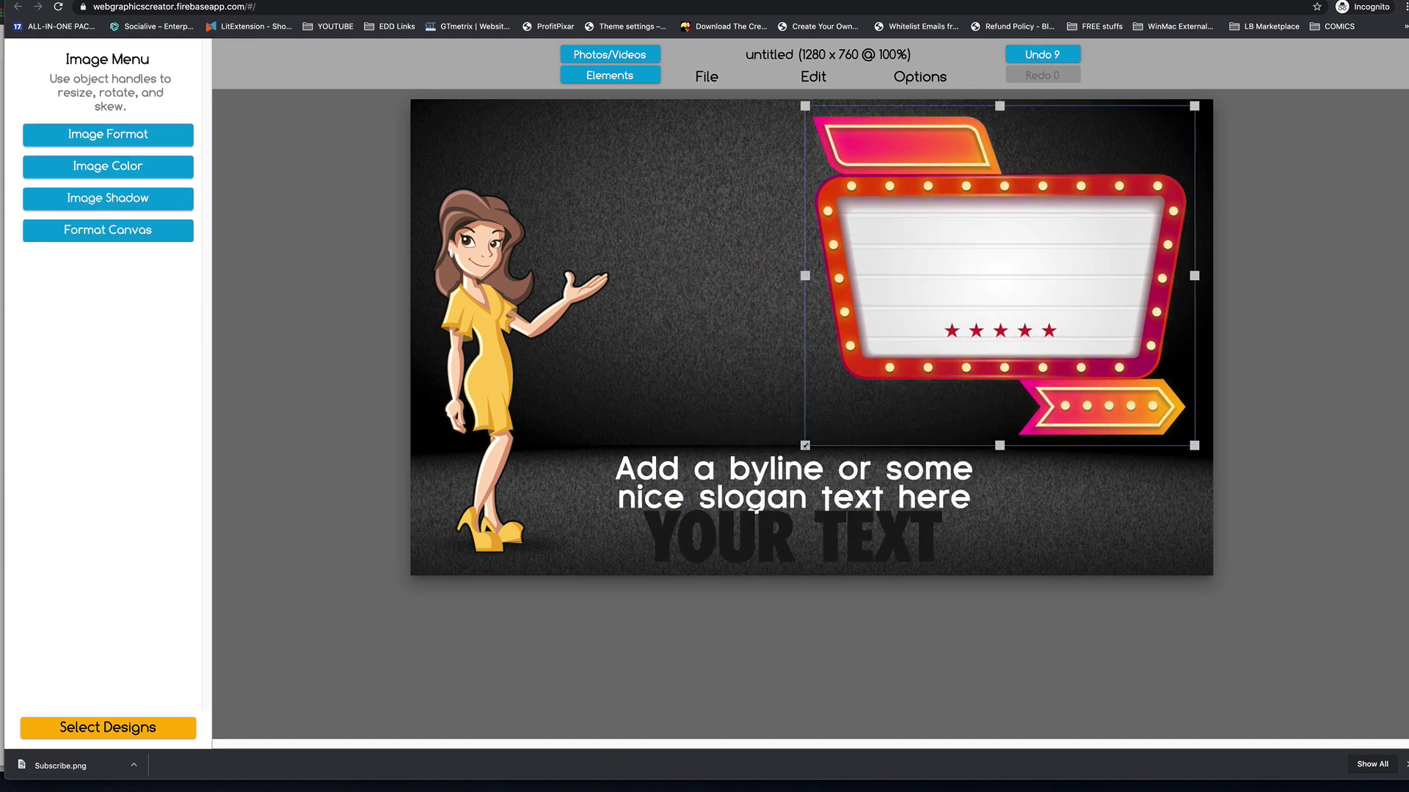
{"action": "left_click_drag", "start_coordinate": [805, 446], "coordinate": [742, 500]}
{"action": "left_click_drag", "start_coordinate": [901, 422], "coordinate": [926, 399]}
{"action": "left_click_drag", "start_coordinate": [830, 536], "coordinate": [1006, 181]}
Retitle the marquee headline 'Watch This Next' with a yellow FFD300 outline at strength 5.
{"action": "double_click", "coordinate": [1007, 181]}
{"action": "type", "text": "Watch This"}
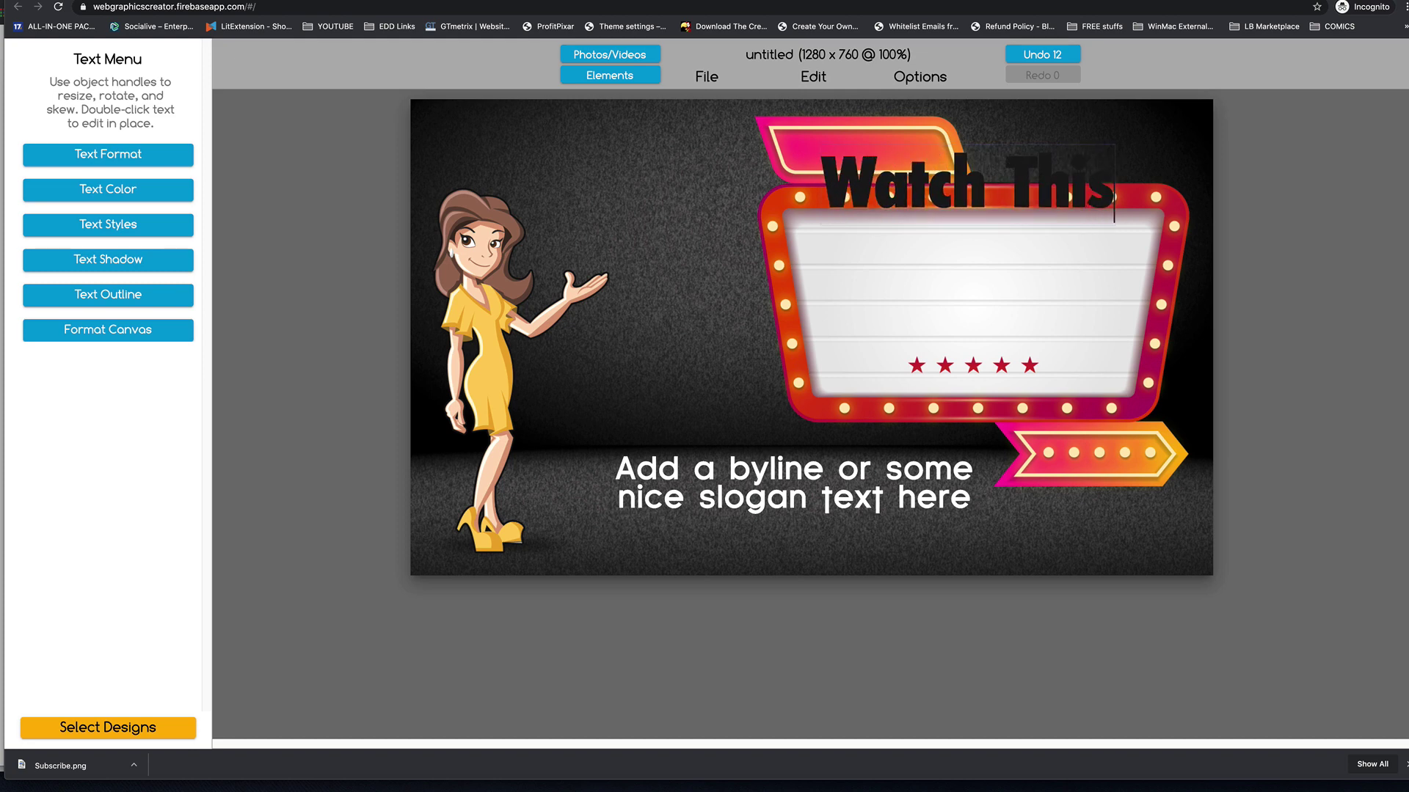
{"action": "type", "text": " Next"}
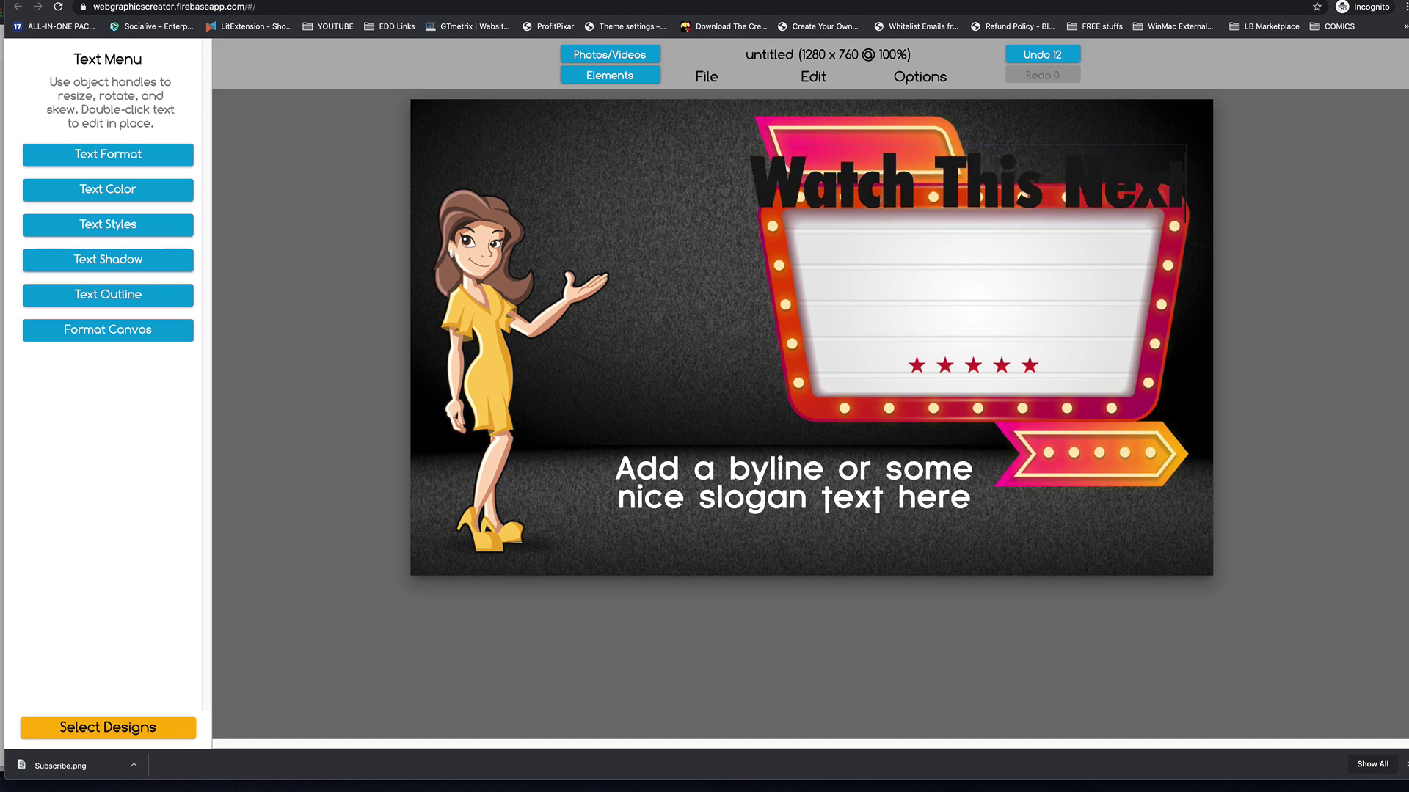
{"action": "left_click", "coordinate": [99, 294]}
{"action": "left_click", "coordinate": [32, 217]}
{"action": "left_click_drag", "start_coordinate": [87, 253], "coordinate": [63, 233]}
{"action": "left_click", "coordinate": [96, 446]}
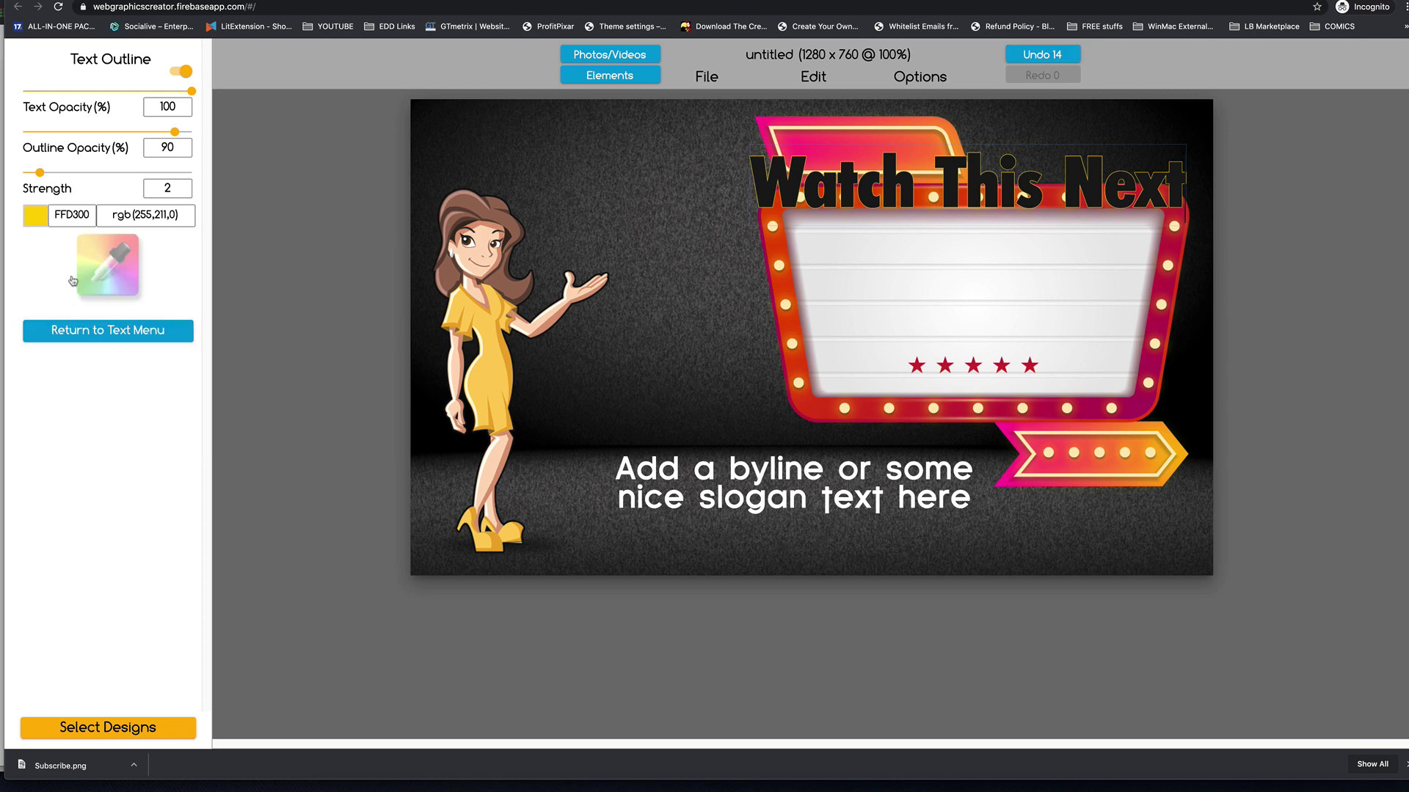
{"action": "left_click_drag", "start_coordinate": [40, 173], "coordinate": [65, 172]}
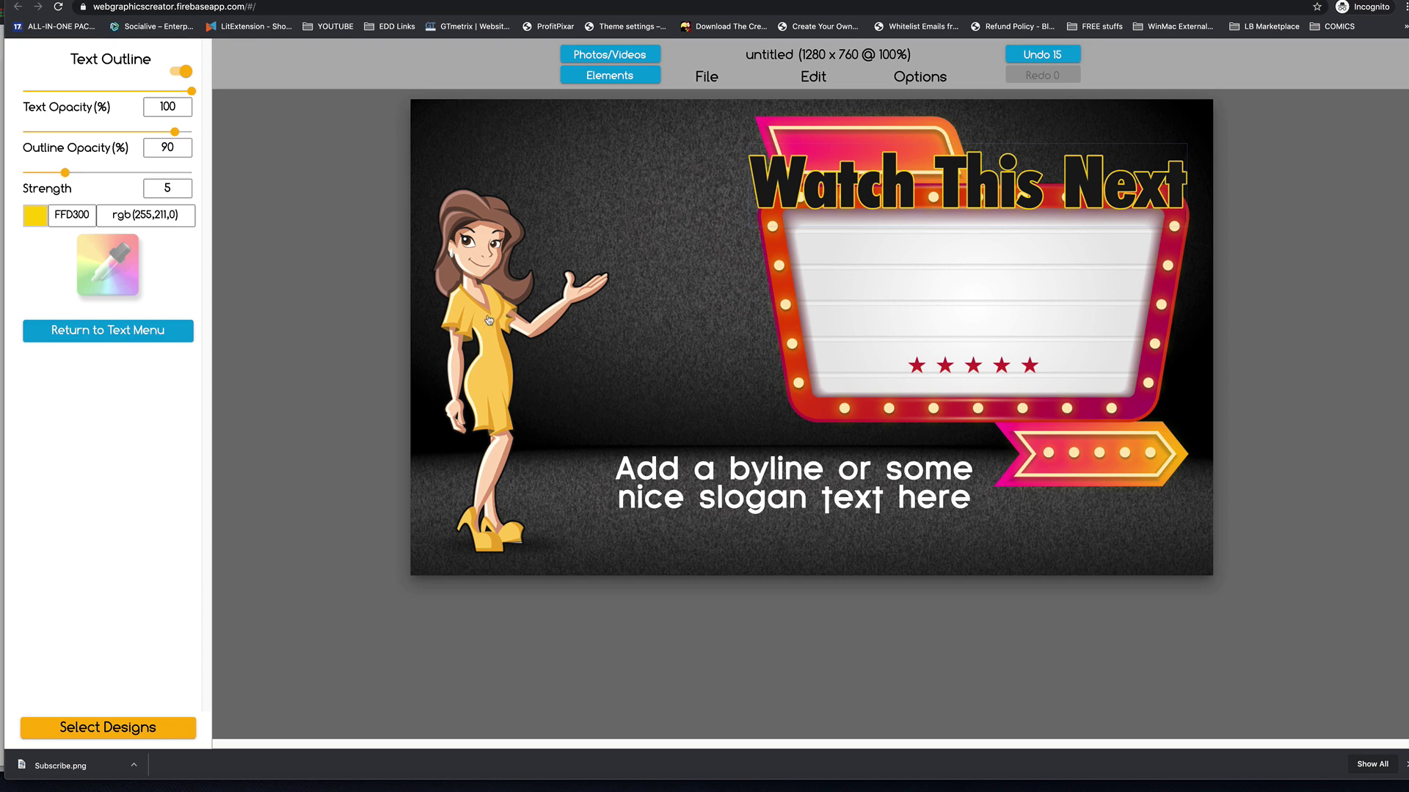
{"action": "left_click", "coordinate": [676, 466]}
Replace the two-line byline text with 'SUBSCRIBE'.
{"action": "double_click", "coordinate": [676, 467]}
{"action": "triple_click", "coordinate": [676, 467]}
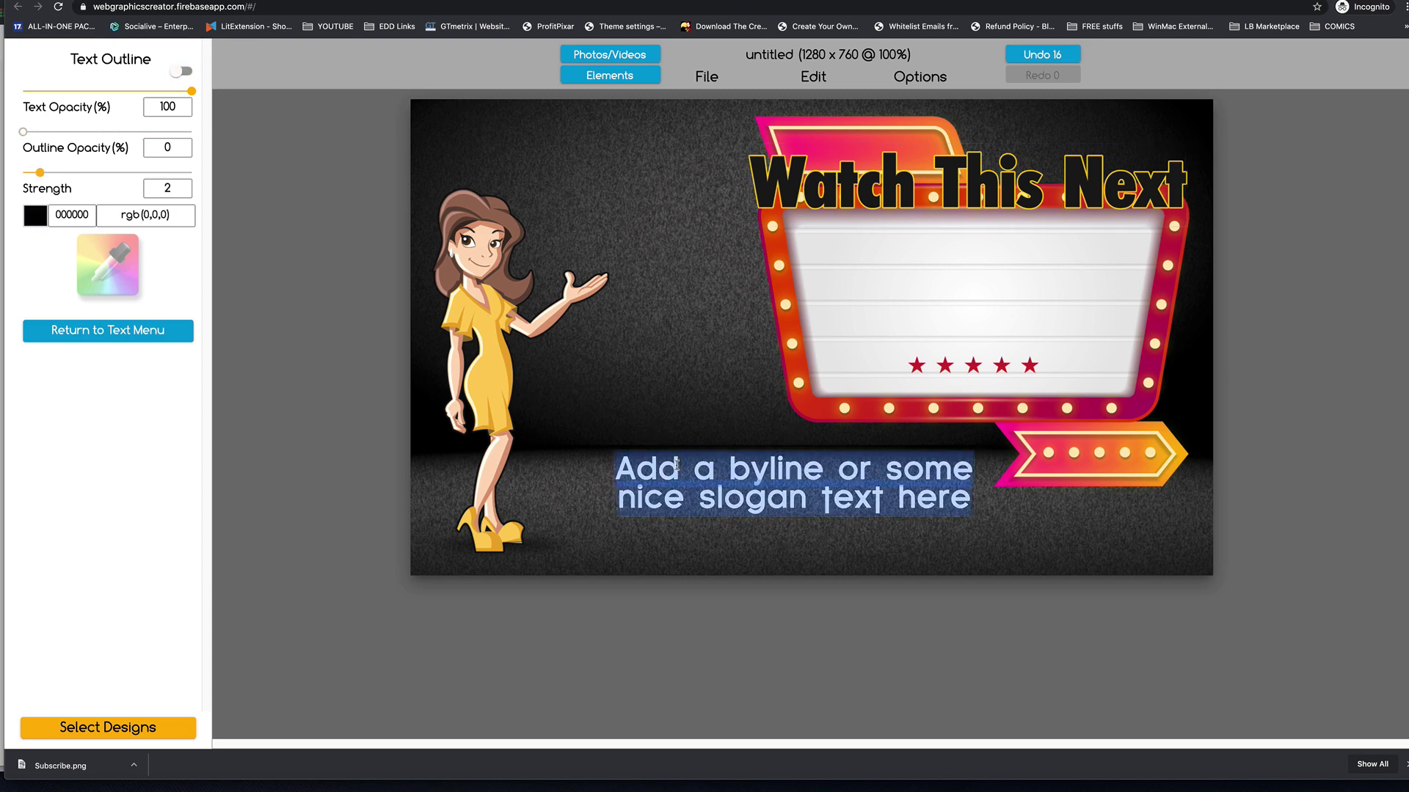
{"action": "type", "text": "SUBSCRIBE"}
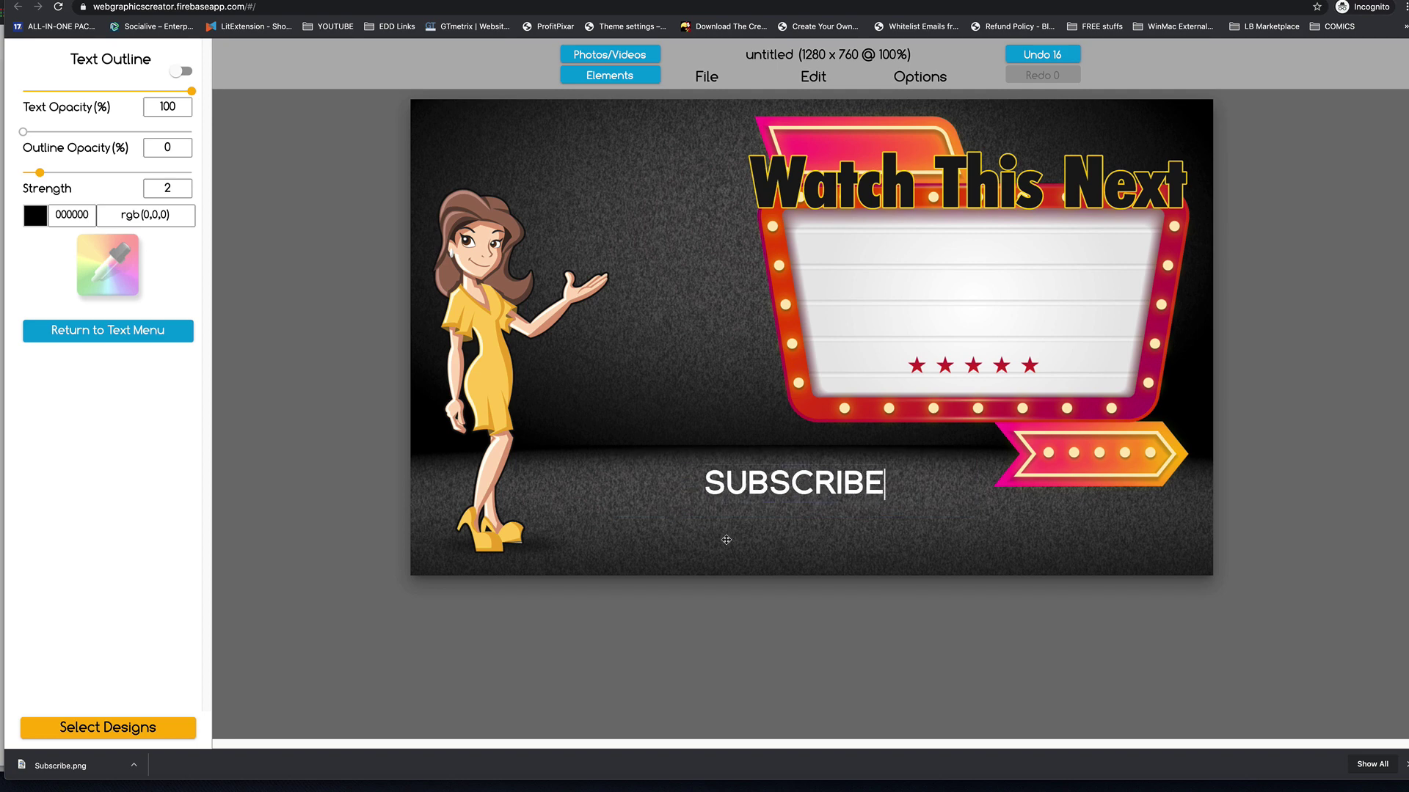
{"action": "left_click", "coordinate": [726, 540]}
Move the SUBSCRIBE text up beside the woman's raised hand.
{"action": "left_click_drag", "start_coordinate": [876, 505], "coordinate": [648, 363]}
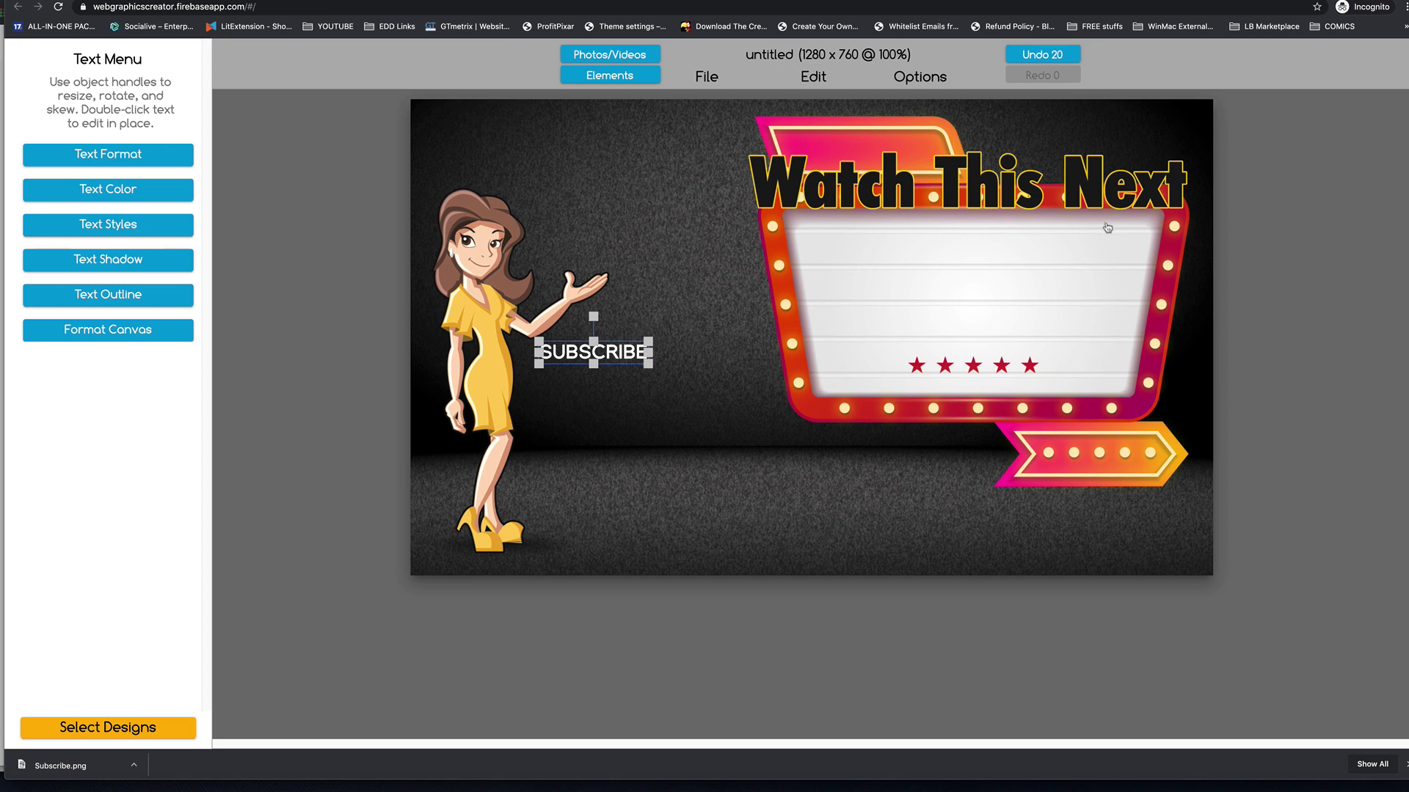
{"action": "left_click_drag", "start_coordinate": [598, 353], "coordinate": [608, 346]}
{"action": "left_click", "coordinate": [846, 185]}
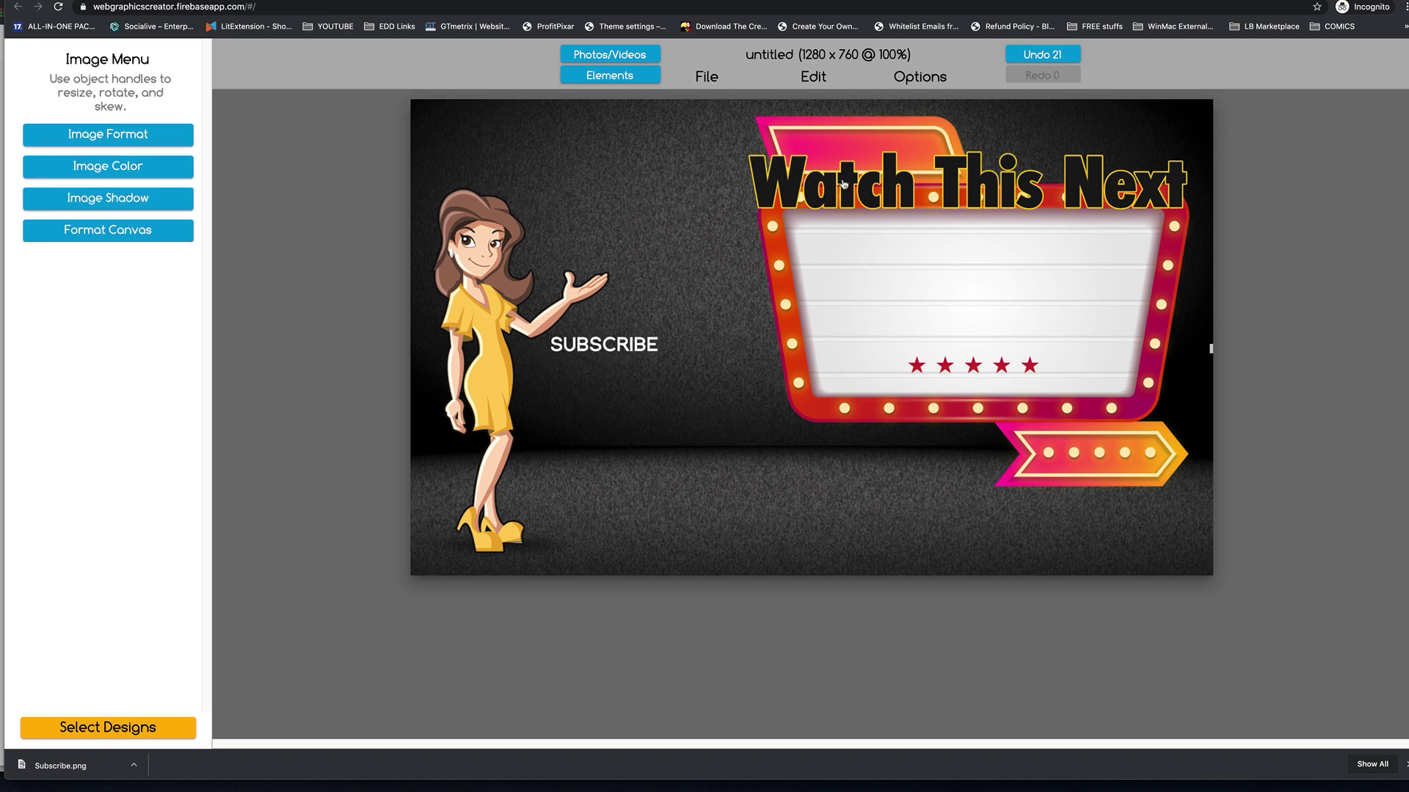
{"action": "left_click", "coordinate": [844, 184]}
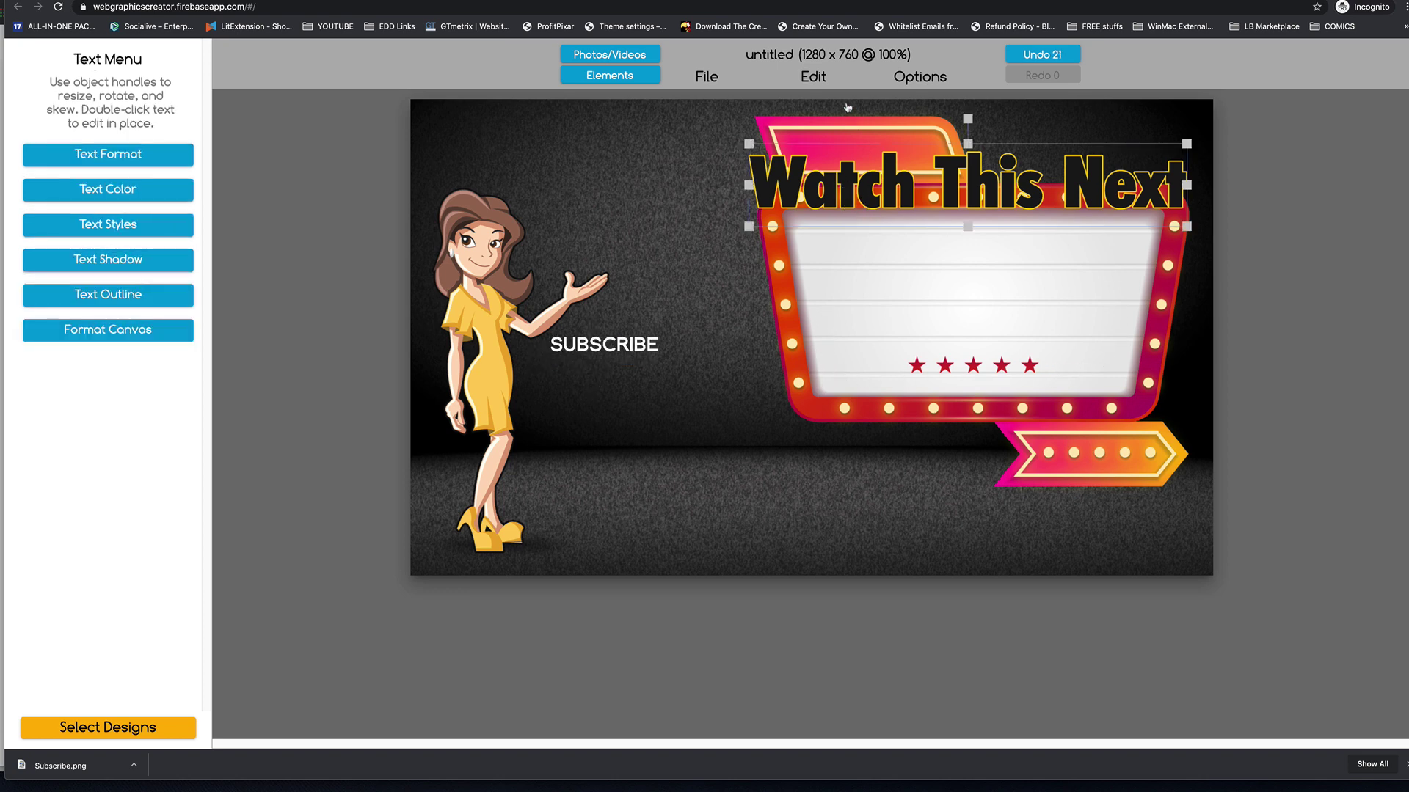
Duplicate the title, move the copy to the bottom, and change it to 'Thanks for Watching'.
{"action": "left_click", "coordinate": [813, 76]}
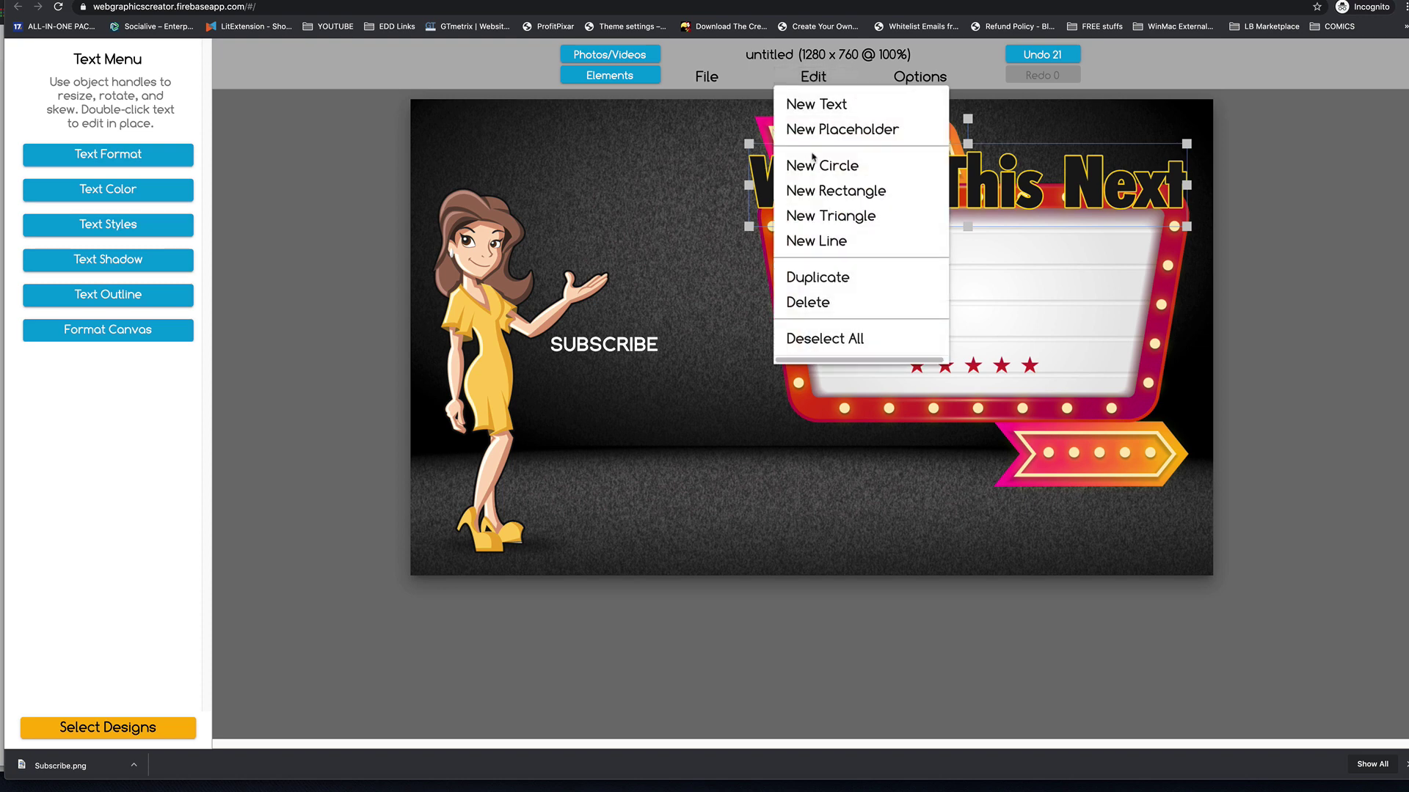
{"action": "left_click", "coordinate": [807, 277]}
{"action": "left_click_drag", "start_coordinate": [954, 192], "coordinate": [797, 525]}
{"action": "double_click", "coordinate": [800, 522]}
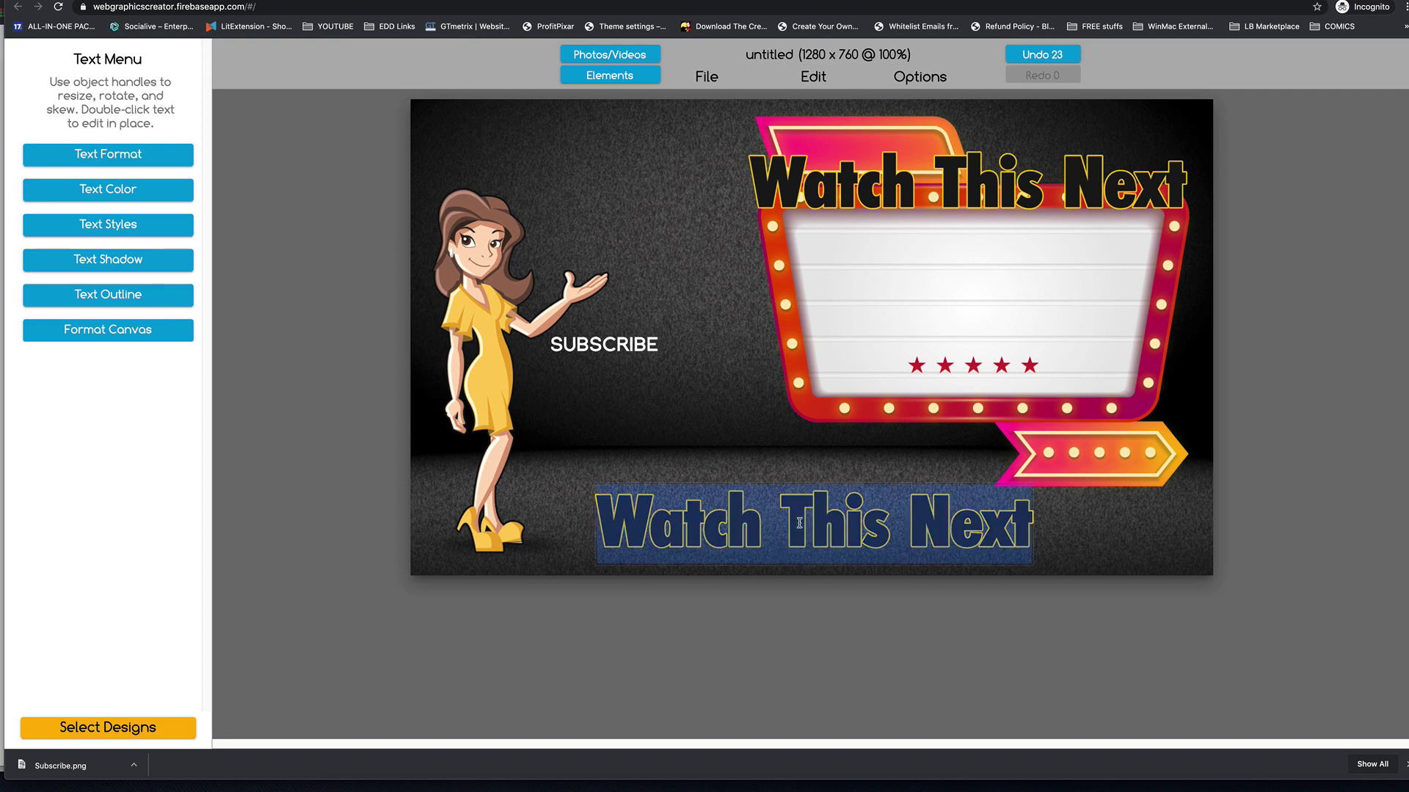
{"action": "type", "text": "Thanks"}
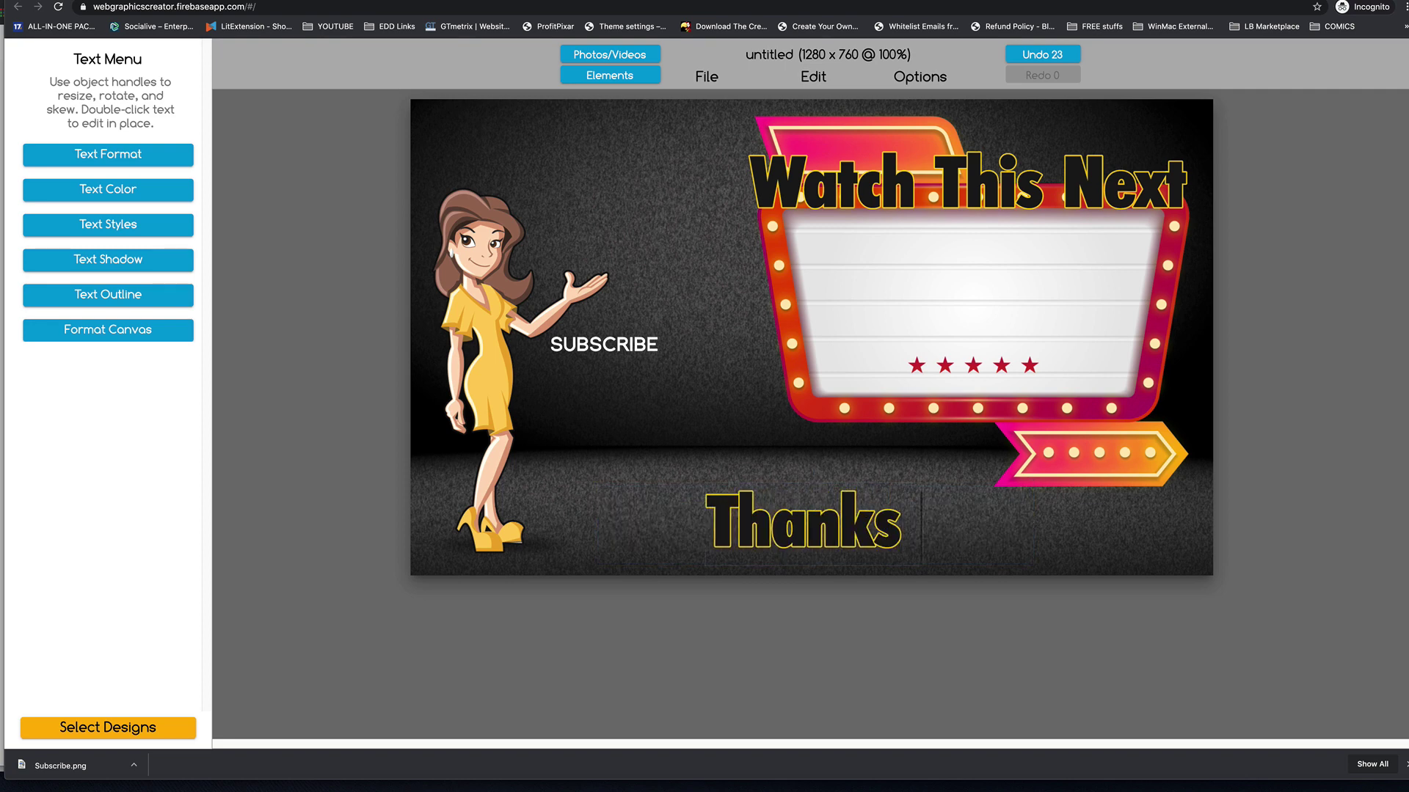
{"action": "type", "text": " for Watching"}
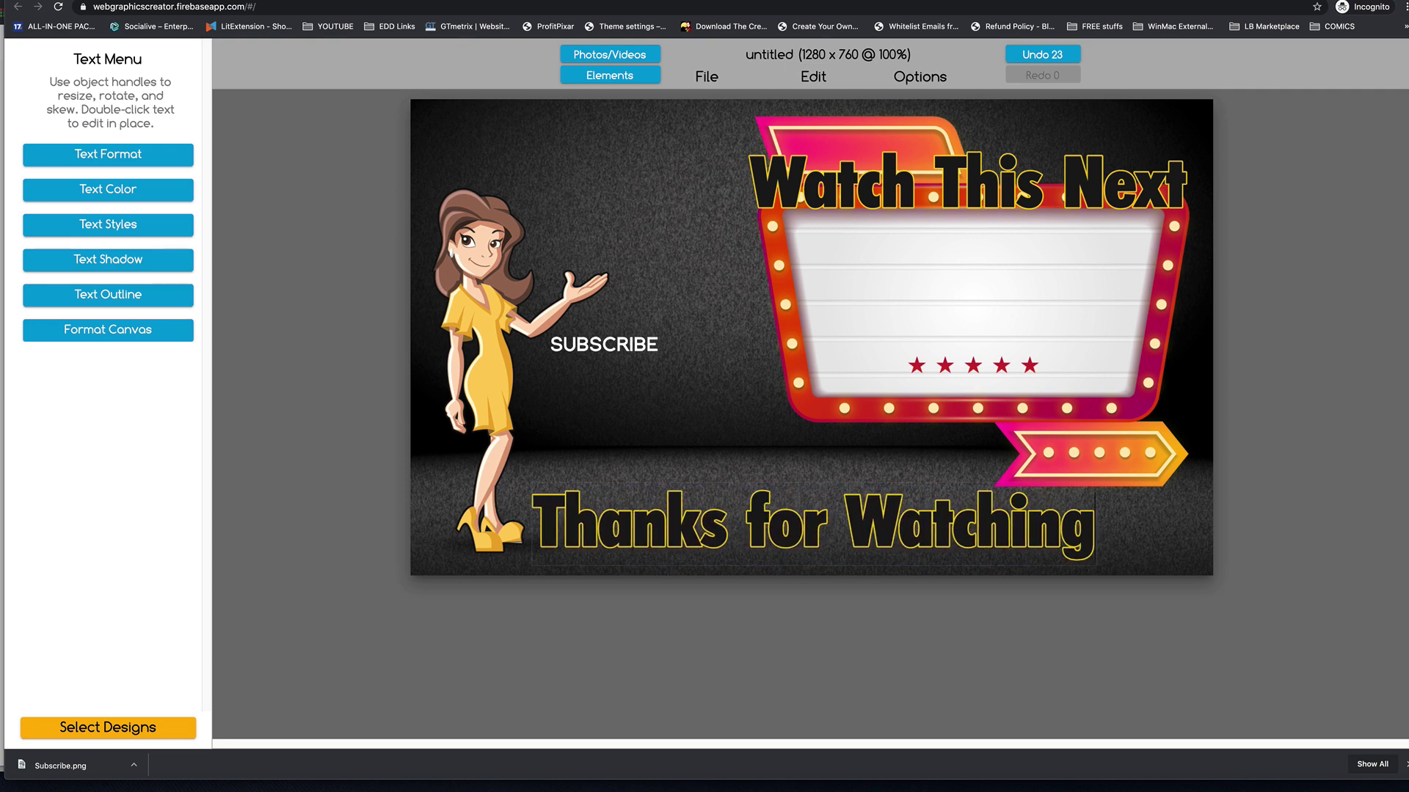
Make the 'Thanks for Watching' text white (FFFFFF) and nudge it slightly lower.
{"action": "left_click", "coordinate": [97, 190]}
{"action": "left_click", "coordinate": [37, 253]}
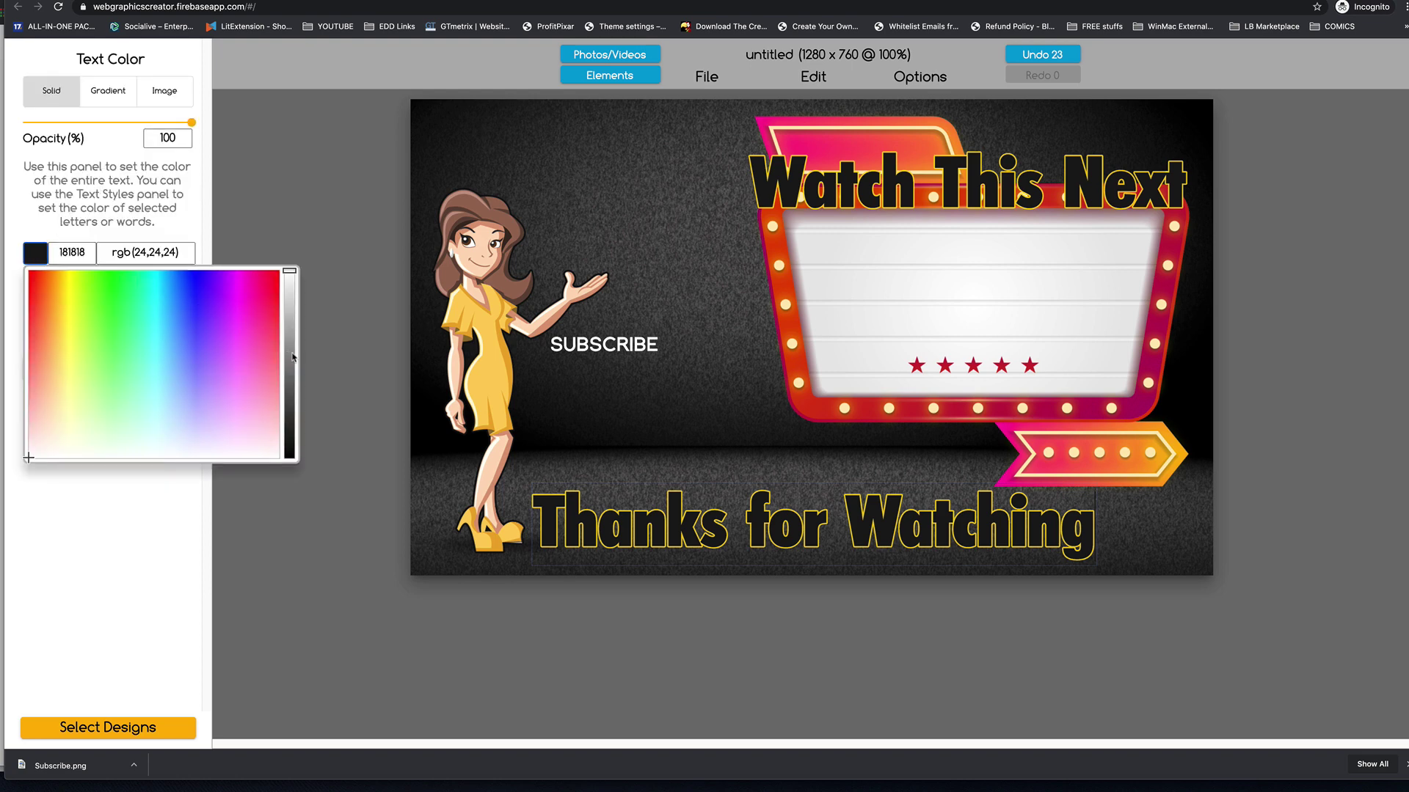
{"action": "left_click_drag", "start_coordinate": [292, 357], "coordinate": [291, 271]}
{"action": "left_click", "coordinate": [228, 536]}
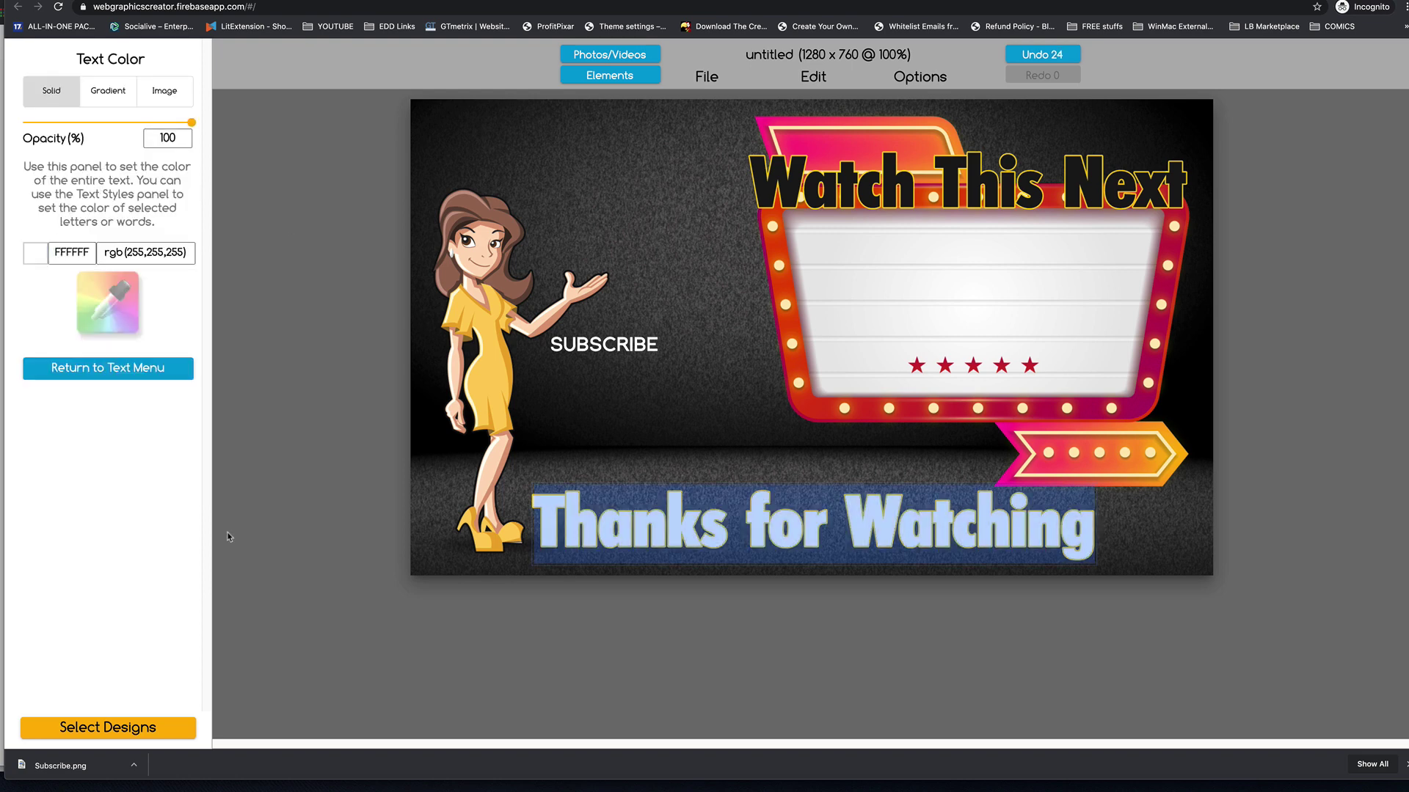
{"action": "left_click", "coordinate": [726, 469]}
{"action": "left_click_drag", "start_coordinate": [757, 523], "coordinate": [755, 535]}
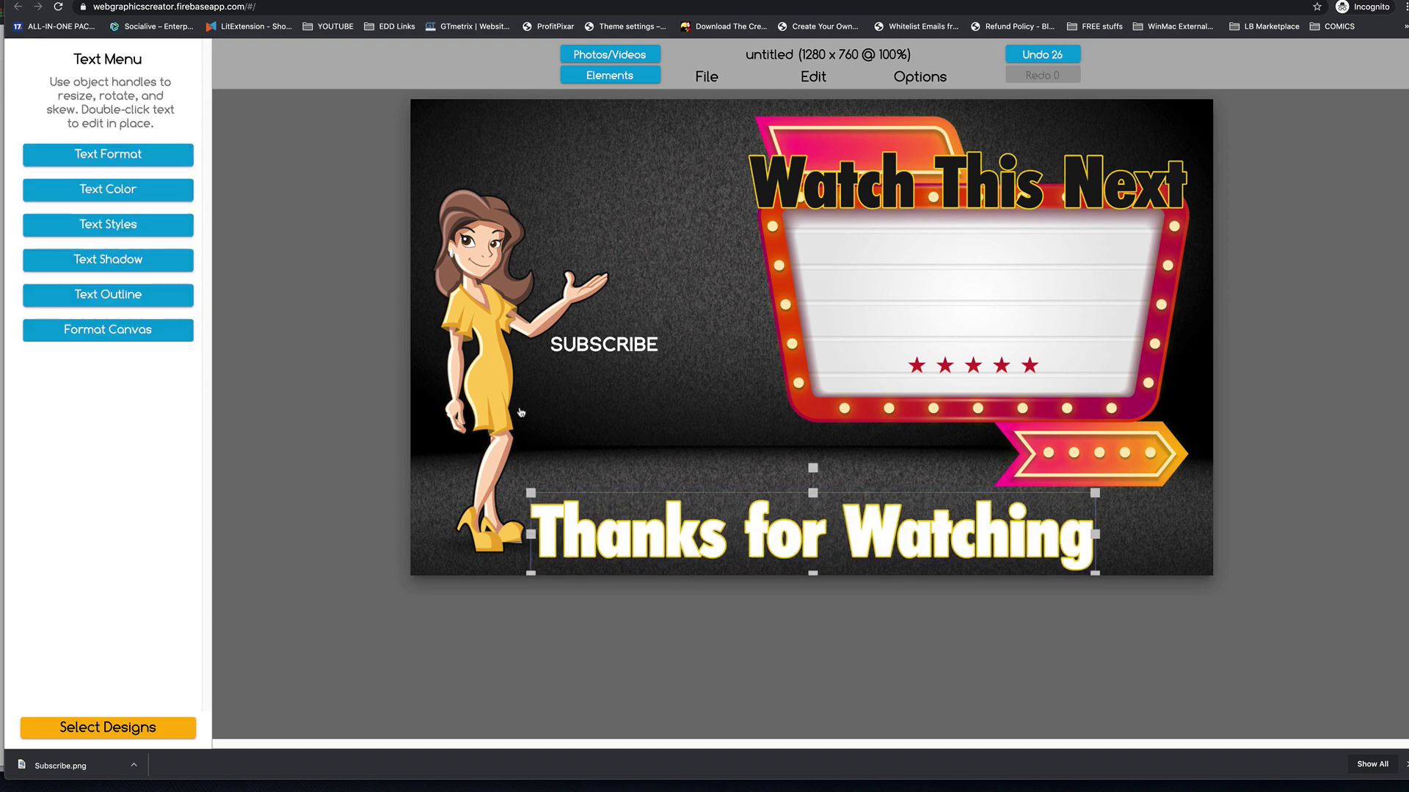
Download the design as a PNG named 'End Screen for Video'.
{"action": "left_click", "coordinate": [706, 76]}
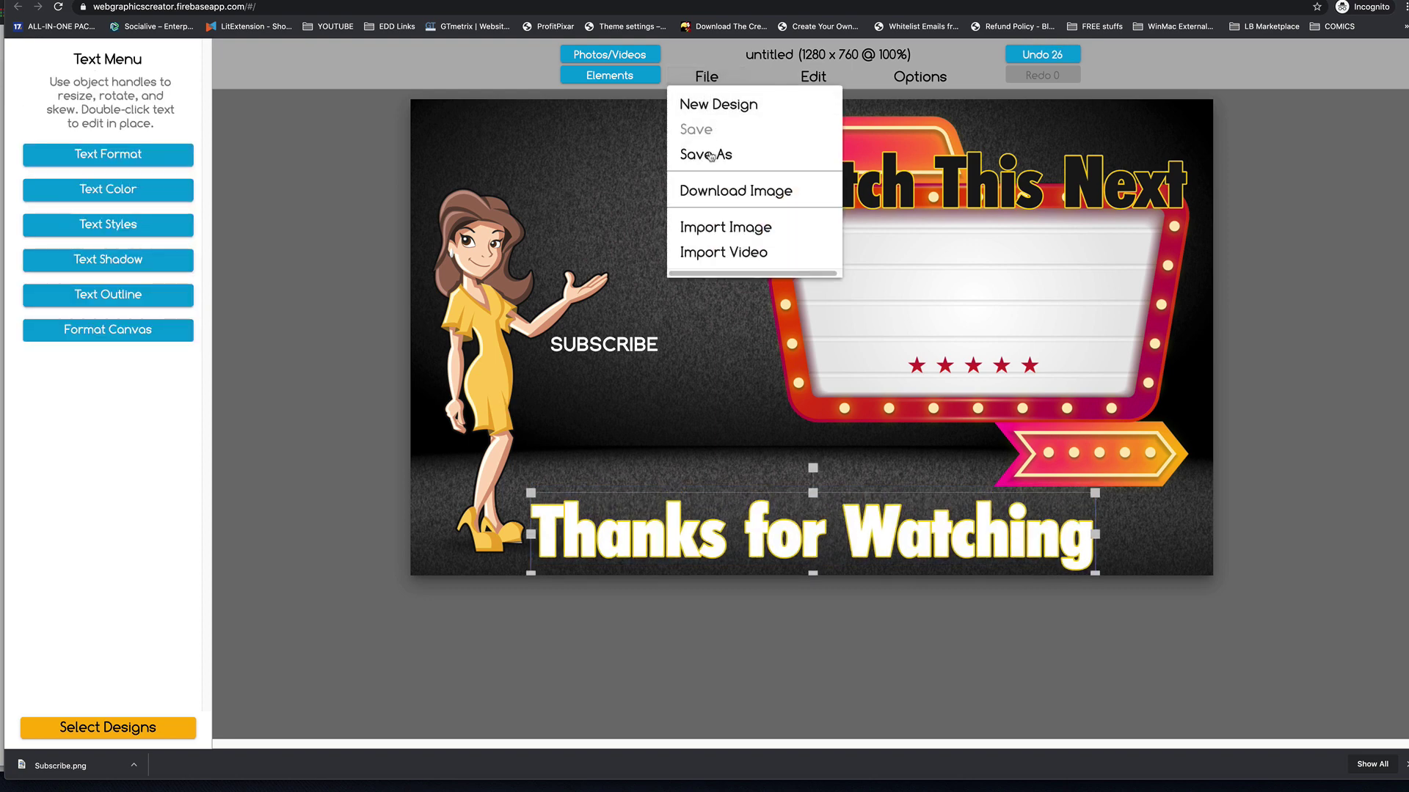
{"action": "left_click", "coordinate": [713, 191]}
{"action": "left_click", "coordinate": [675, 421]}
{"action": "type", "text": "End Screen for Video"}
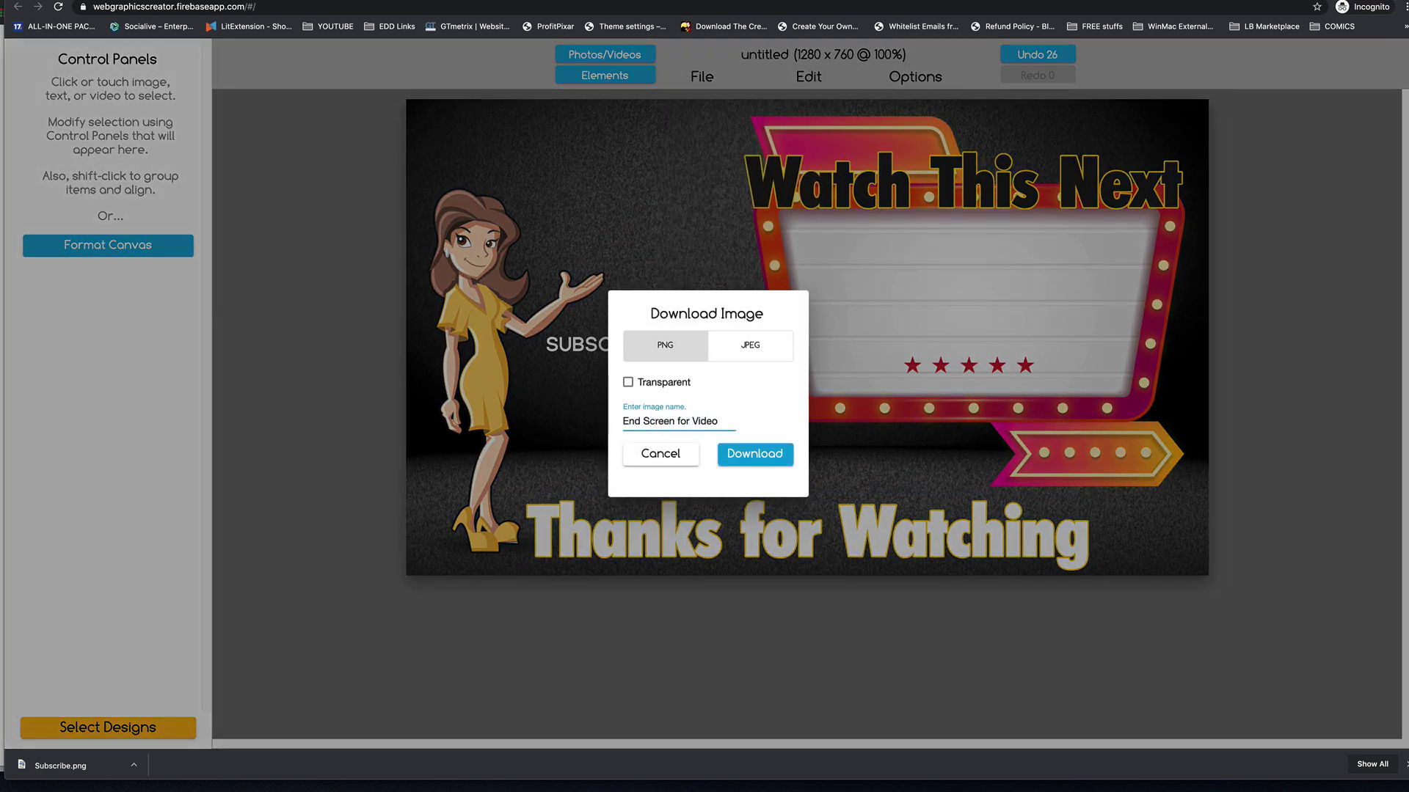
{"action": "left_click", "coordinate": [748, 460]}
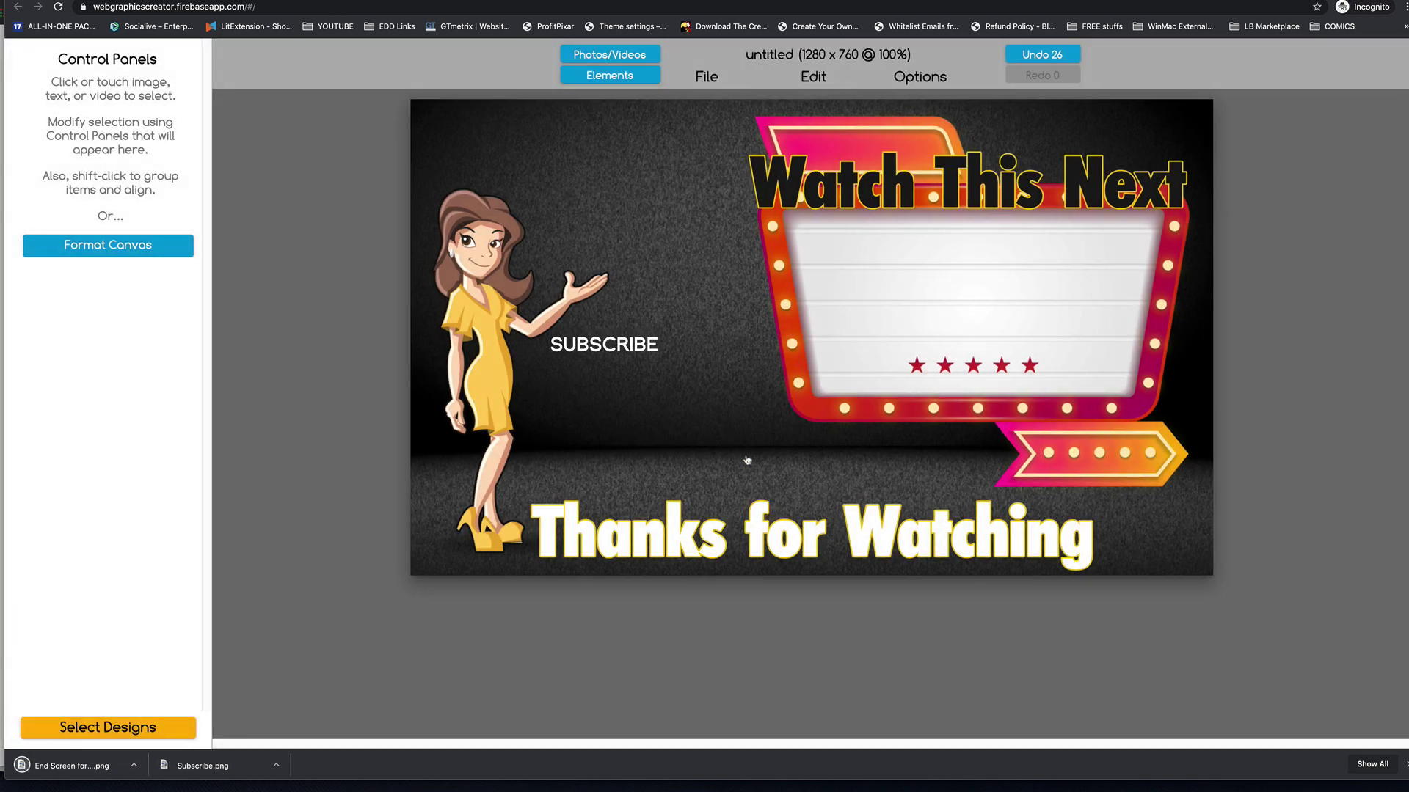